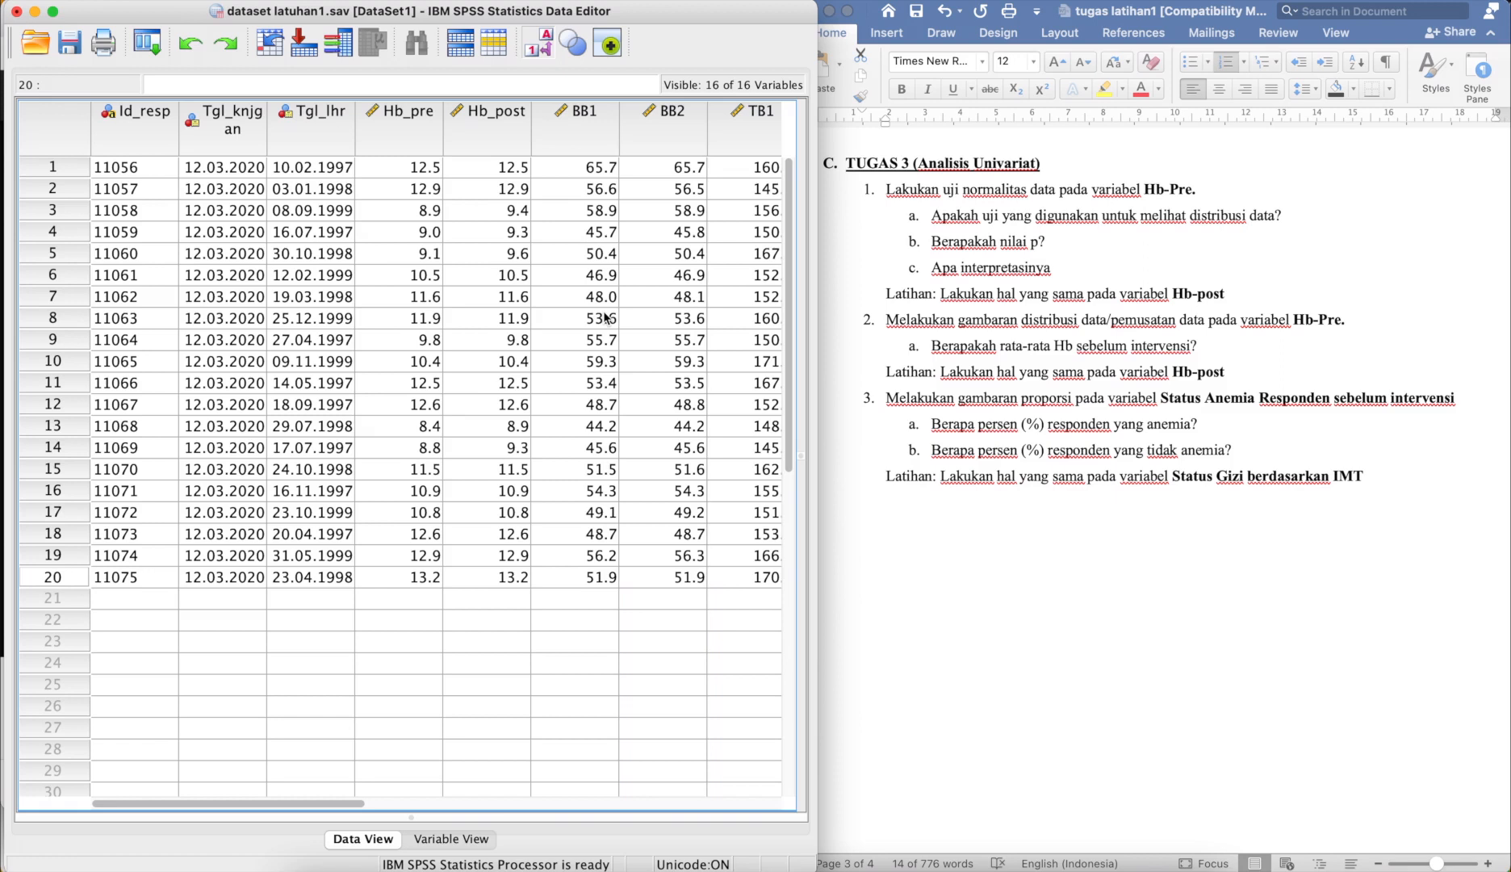
Step: Select the Hb_pre column and open the Explore analysis under descriptive statistics
{"action": "mouse_move", "coordinate": [589, 137]}
{"action": "left_click", "coordinate": [651, 403]}
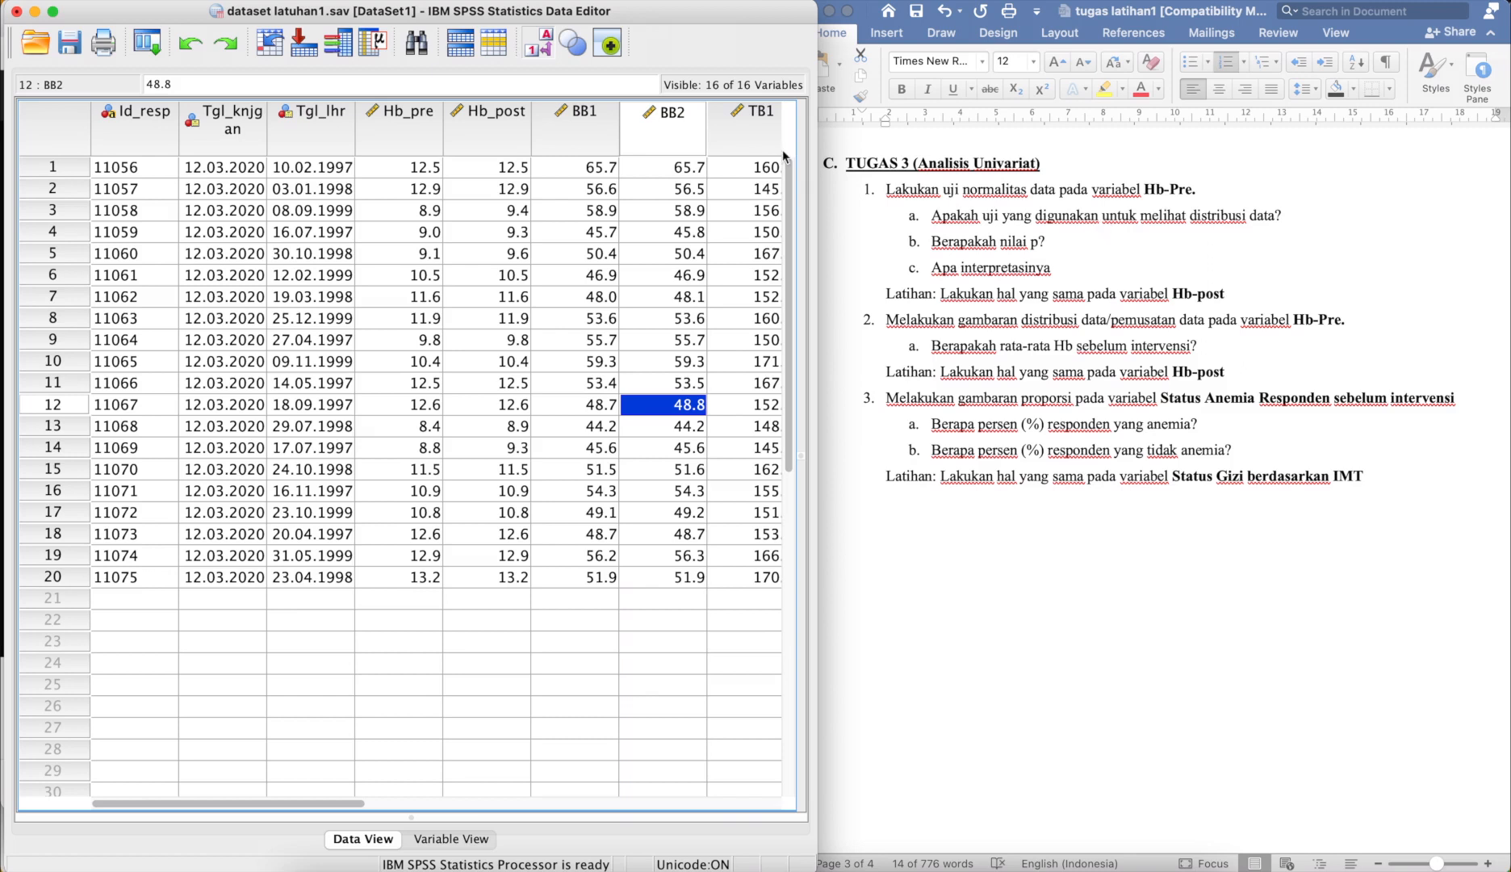
{"action": "left_click", "coordinate": [400, 127]}
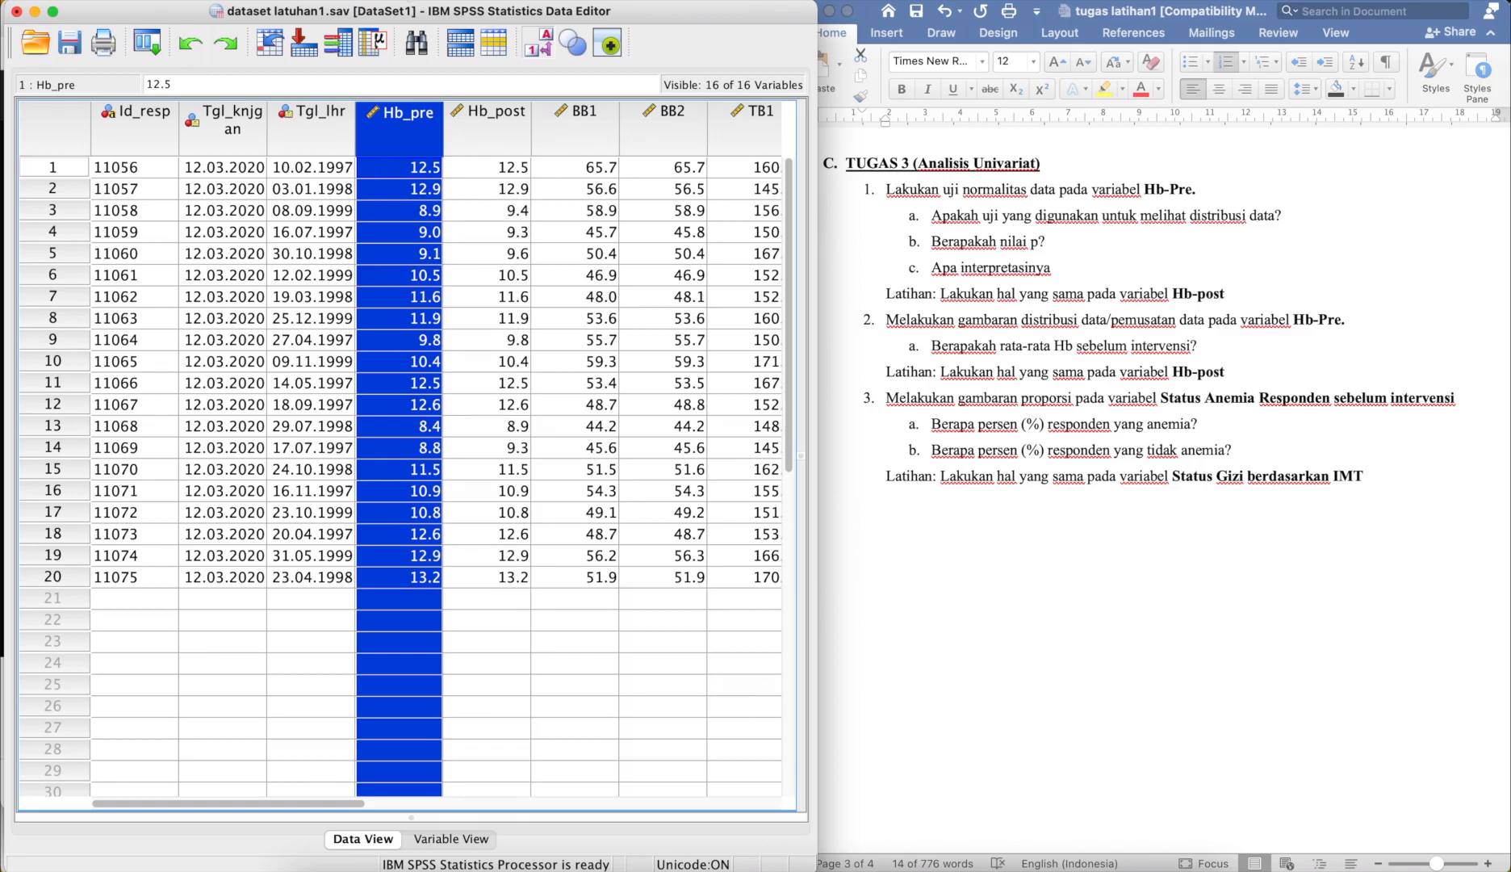
{"action": "left_click", "coordinate": [411, 1]}
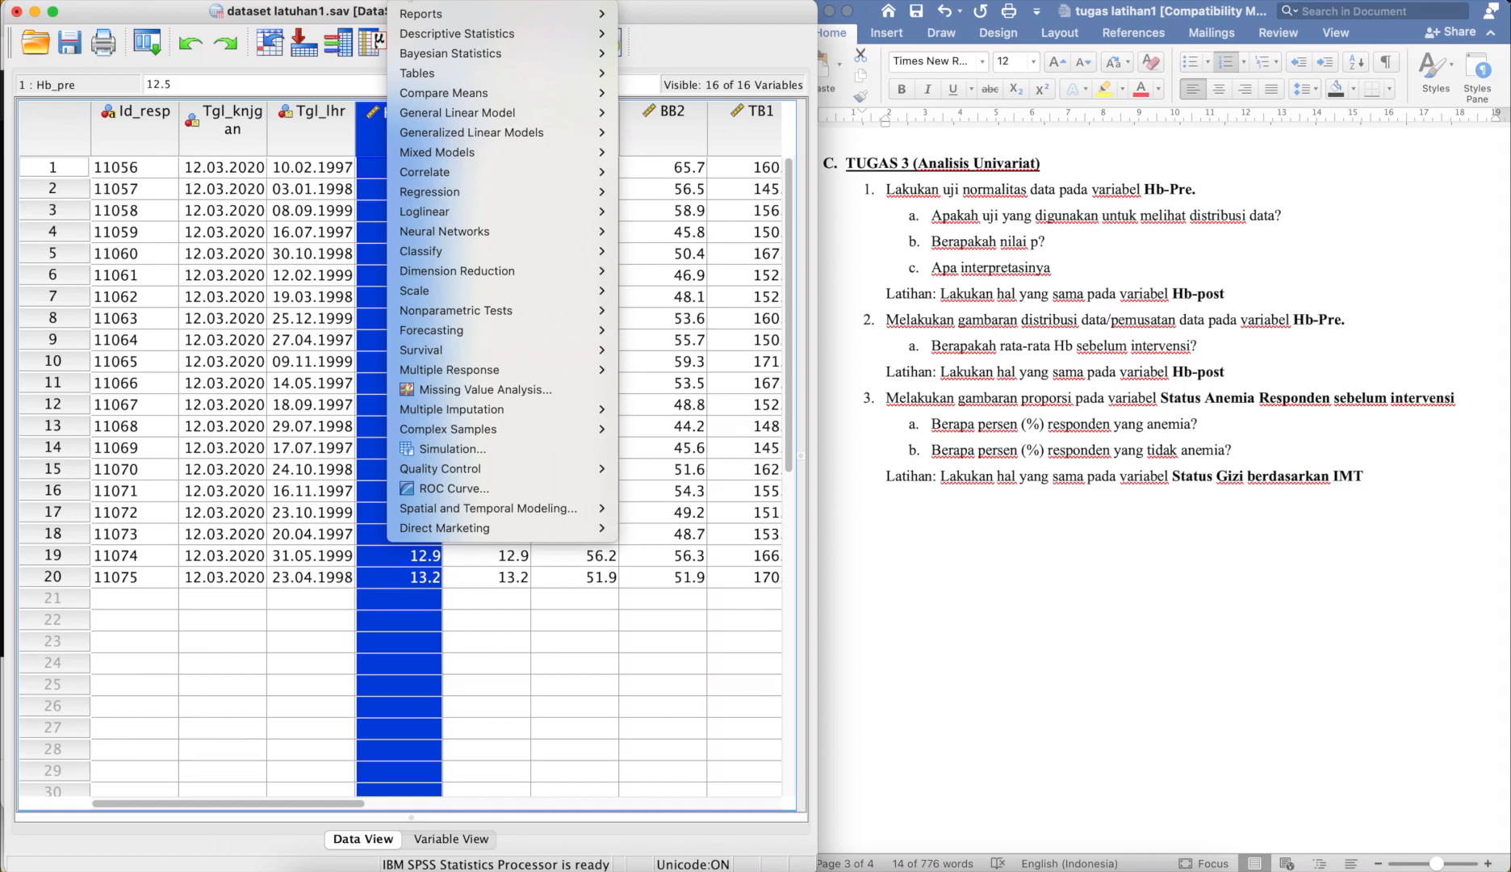
{"action": "mouse_move", "coordinate": [429, 63]}
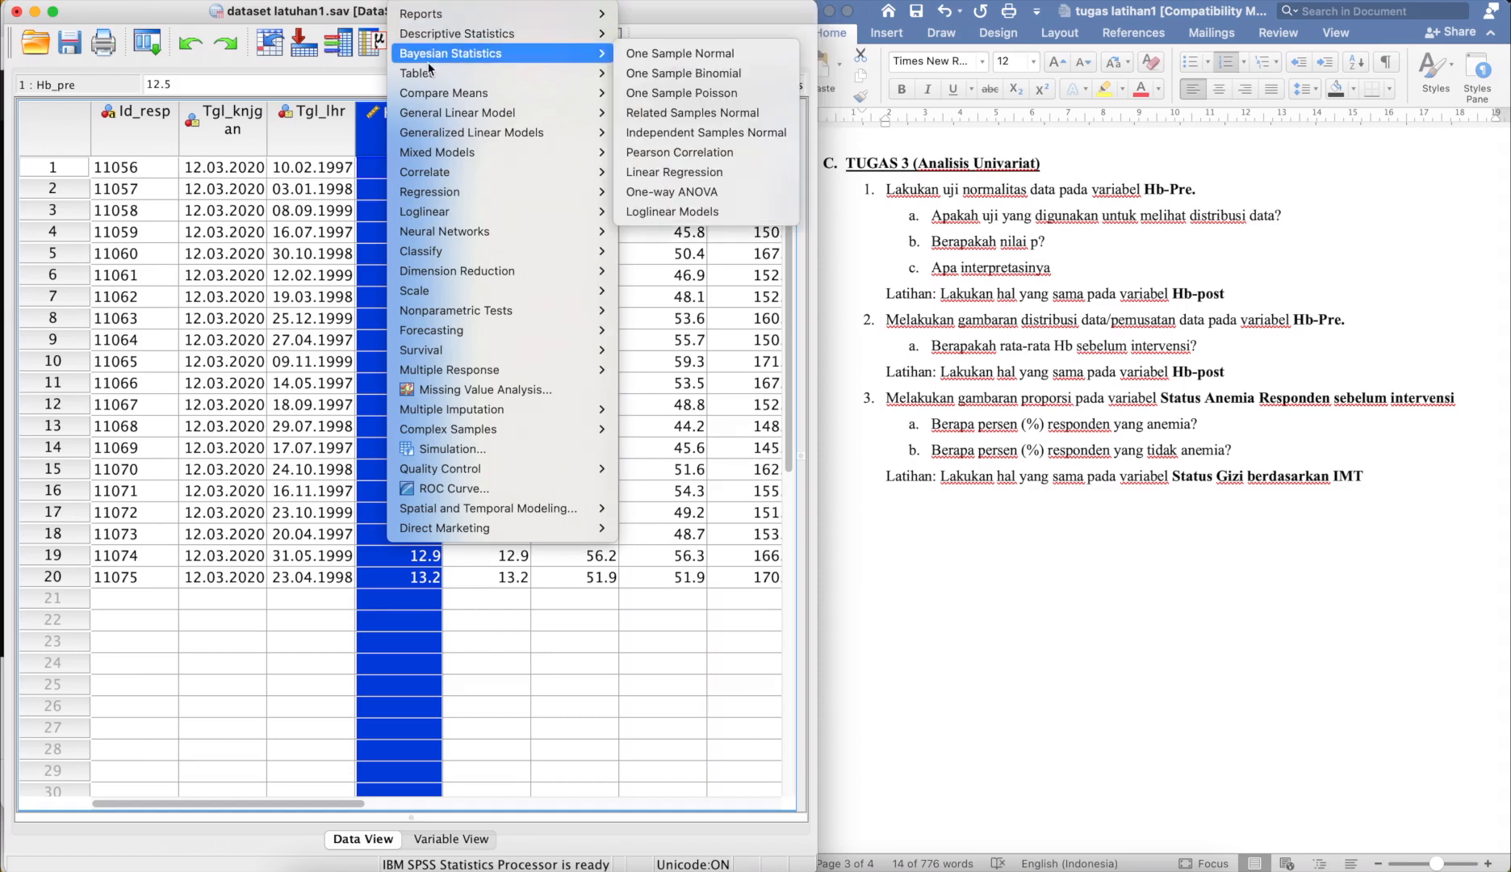
{"action": "mouse_move", "coordinate": [425, 179]}
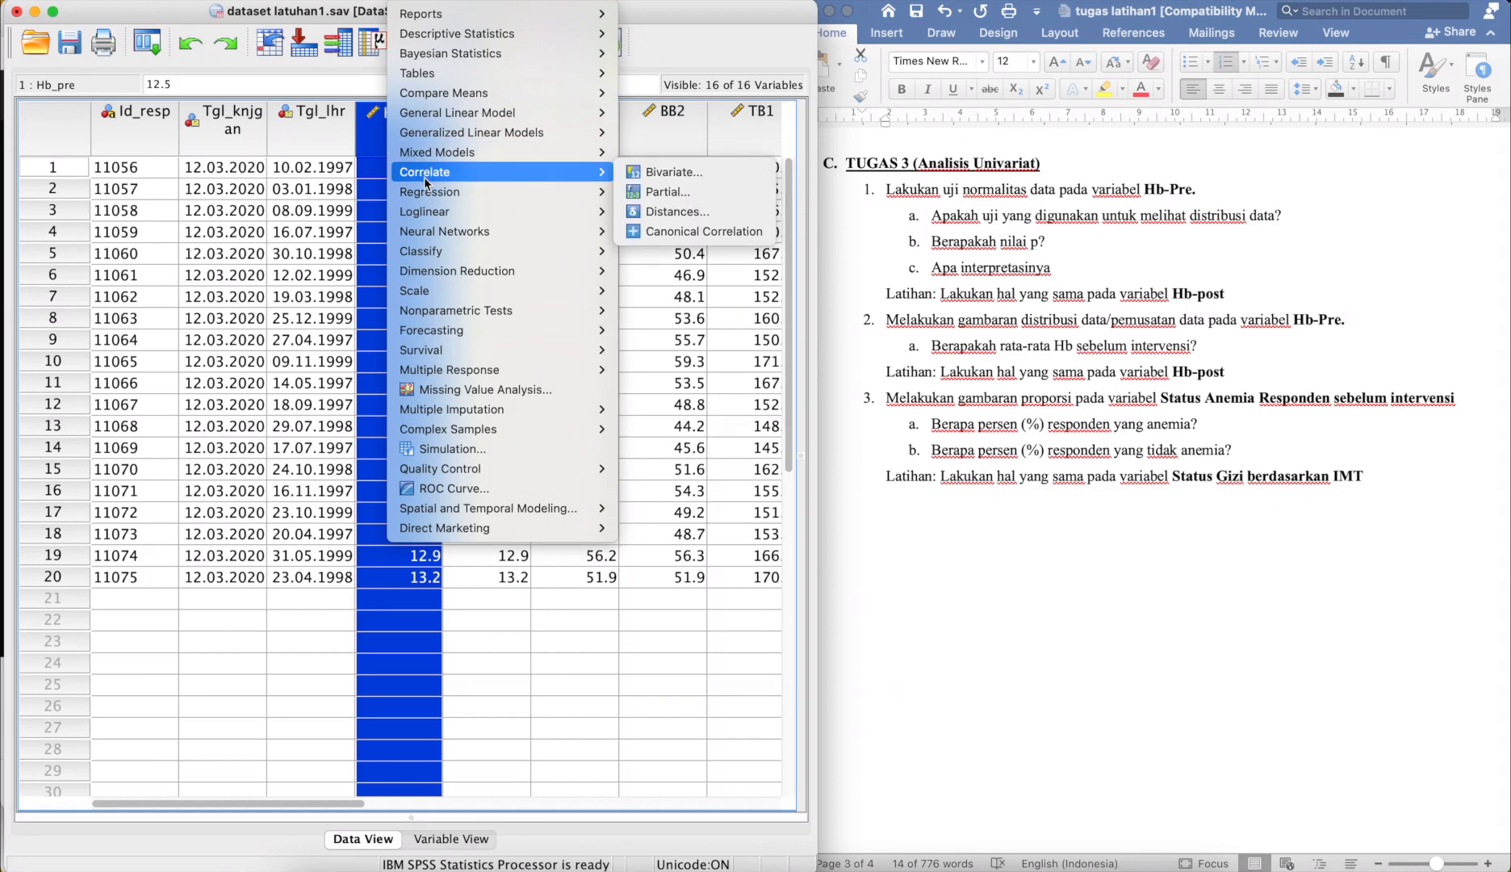
{"action": "mouse_move", "coordinate": [433, 410]}
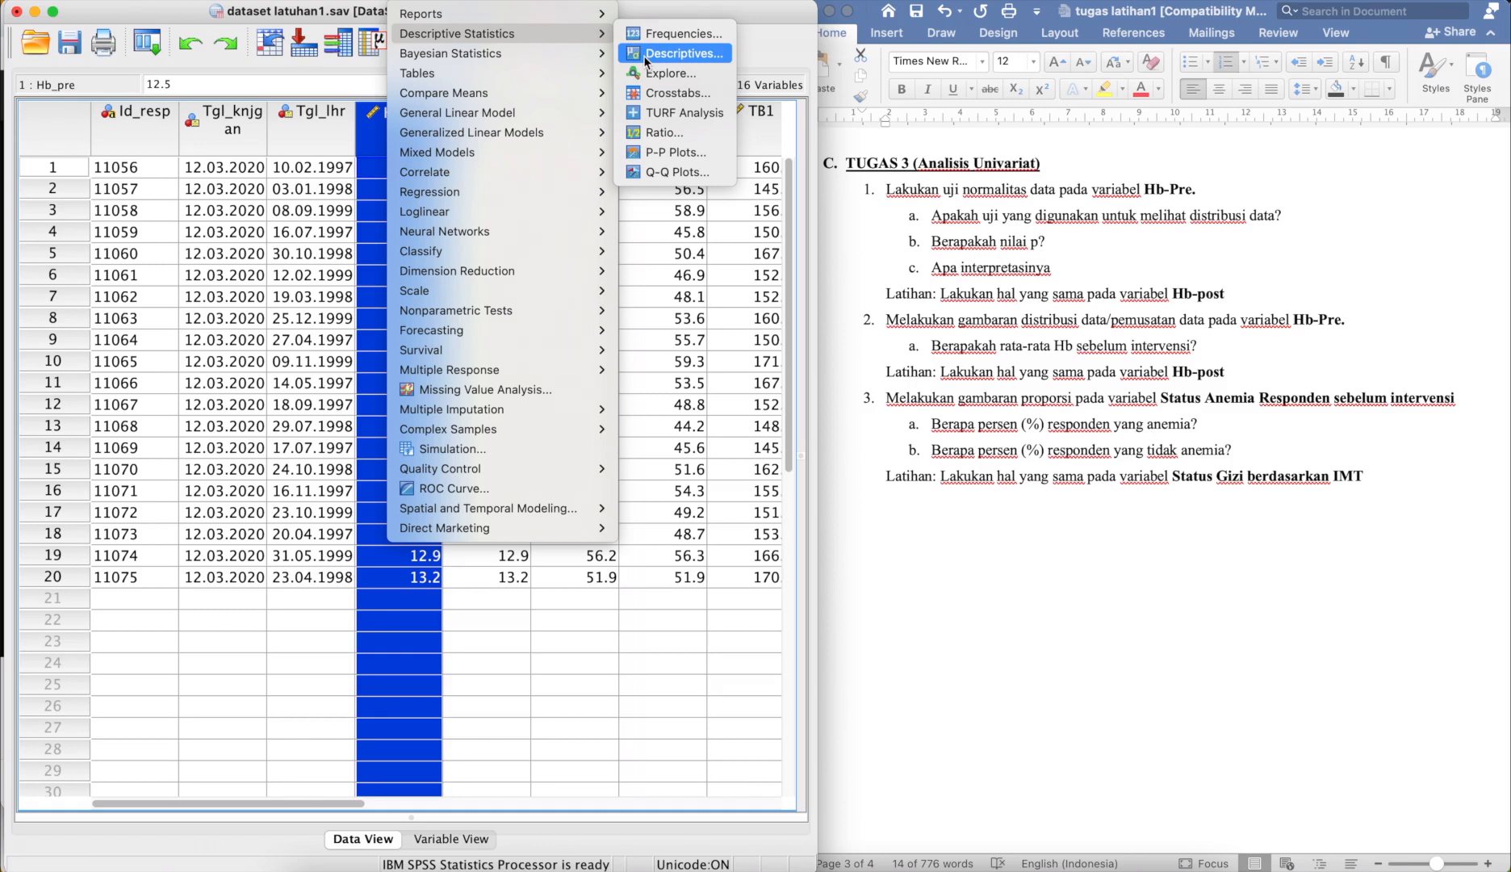
{"action": "key", "text": "XF86MonBrightnessUp"}
{"action": "key", "text": "XF86MonBrightnessUp"}
{"action": "key", "text": "XF86MonBrightnessUp"}
{"action": "key", "text": "XF86MonBrightnessUp"}
{"action": "left_click", "coordinate": [652, 71]}
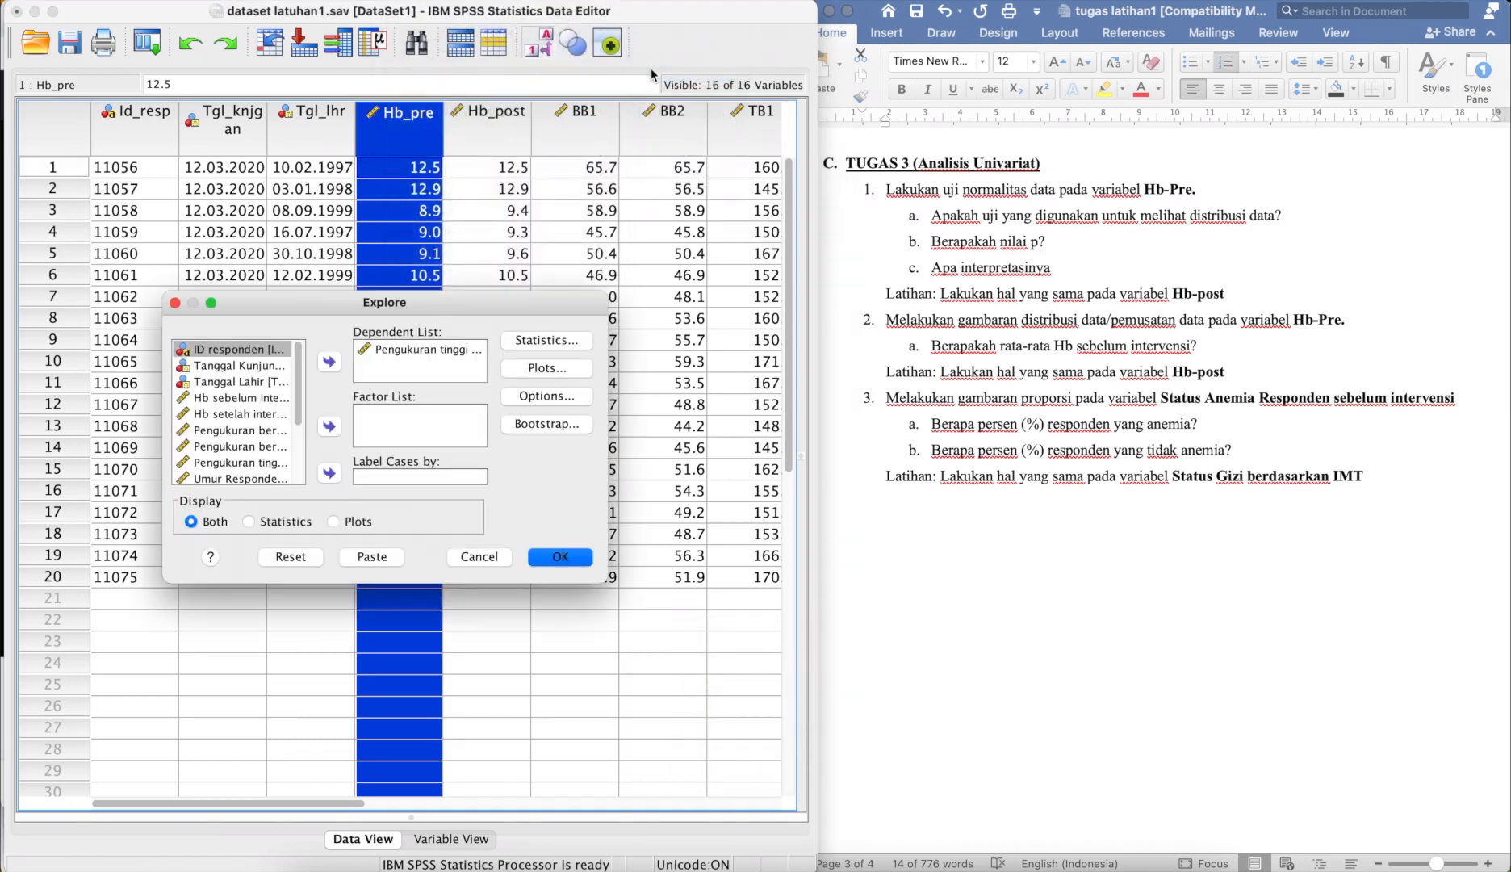
Step: Replace the height measurement in Explore's dependent list with the Hb sebelum intervensi variable
{"action": "double_click", "coordinate": [412, 350]}
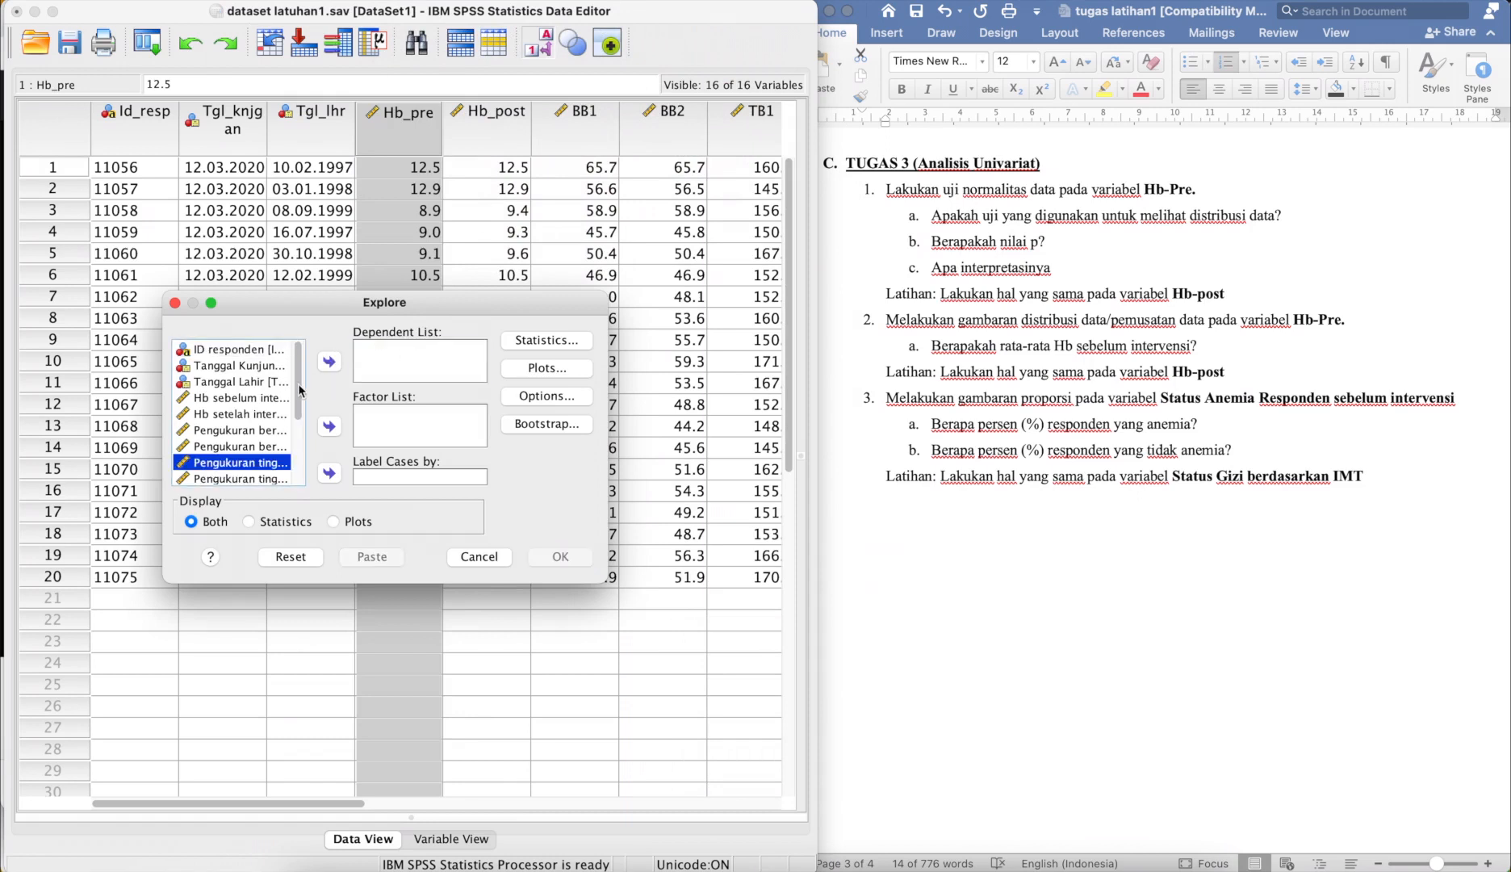
{"action": "left_click", "coordinate": [255, 399]}
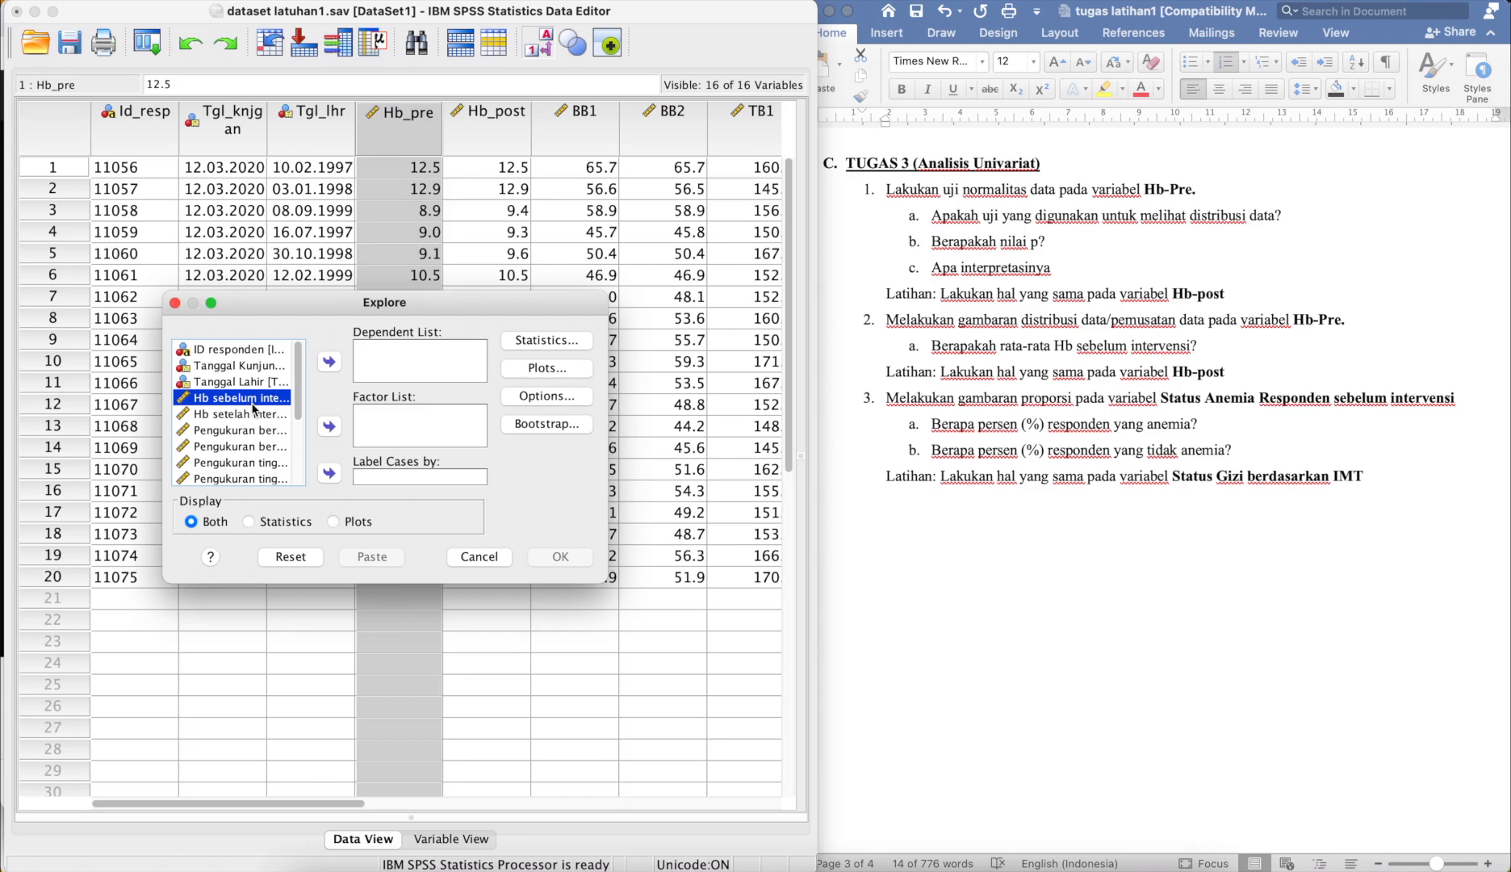
{"action": "left_click", "coordinate": [329, 363]}
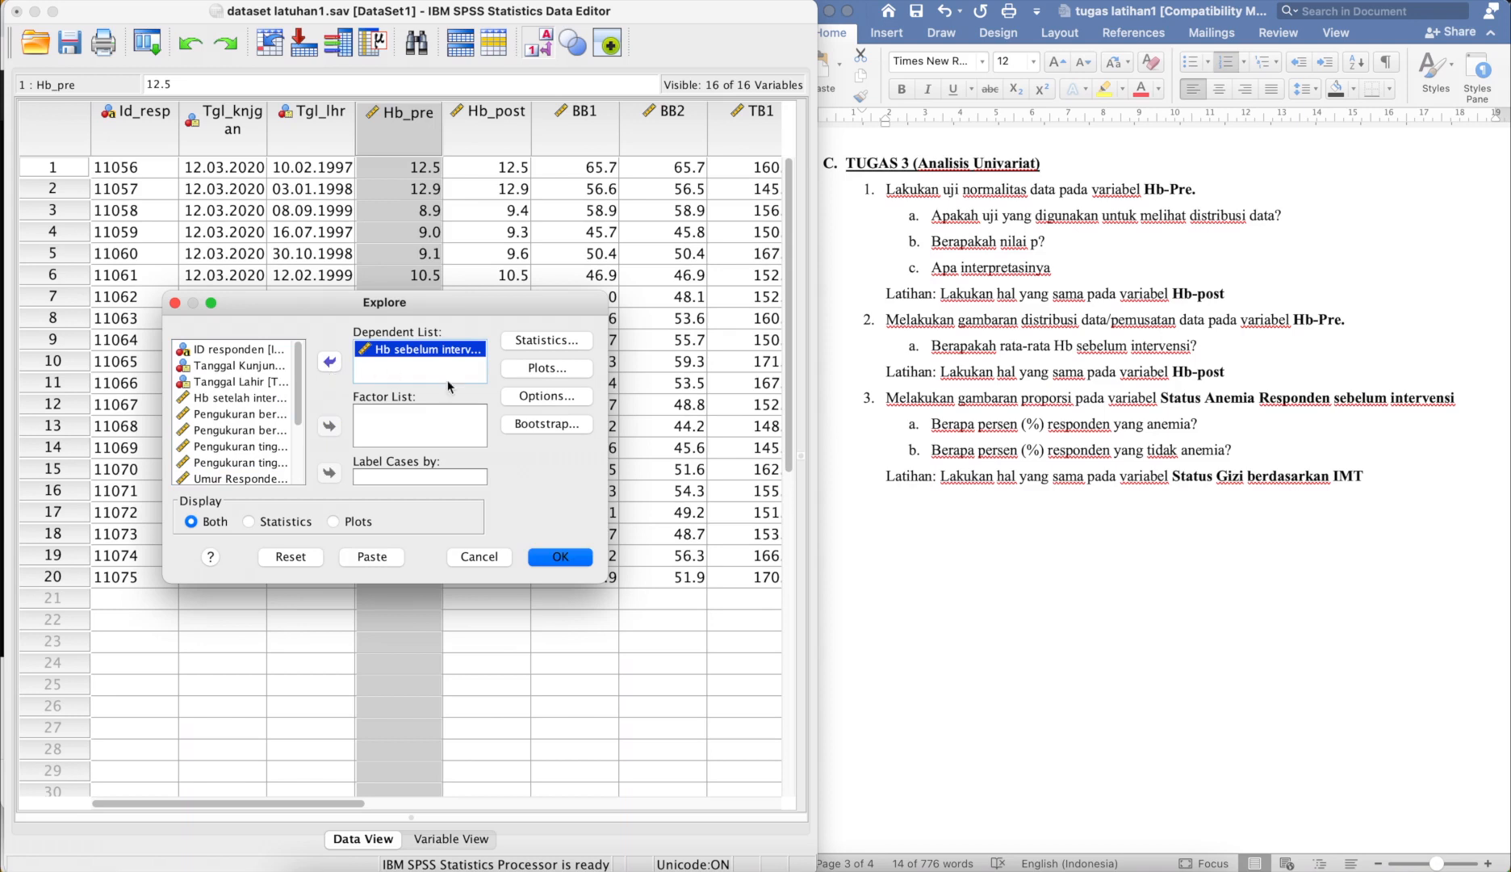
Step: Check that the Explore statistics include Descriptives with a 95% confidence interval for the mean, and accept them
{"action": "left_click", "coordinate": [554, 341]}
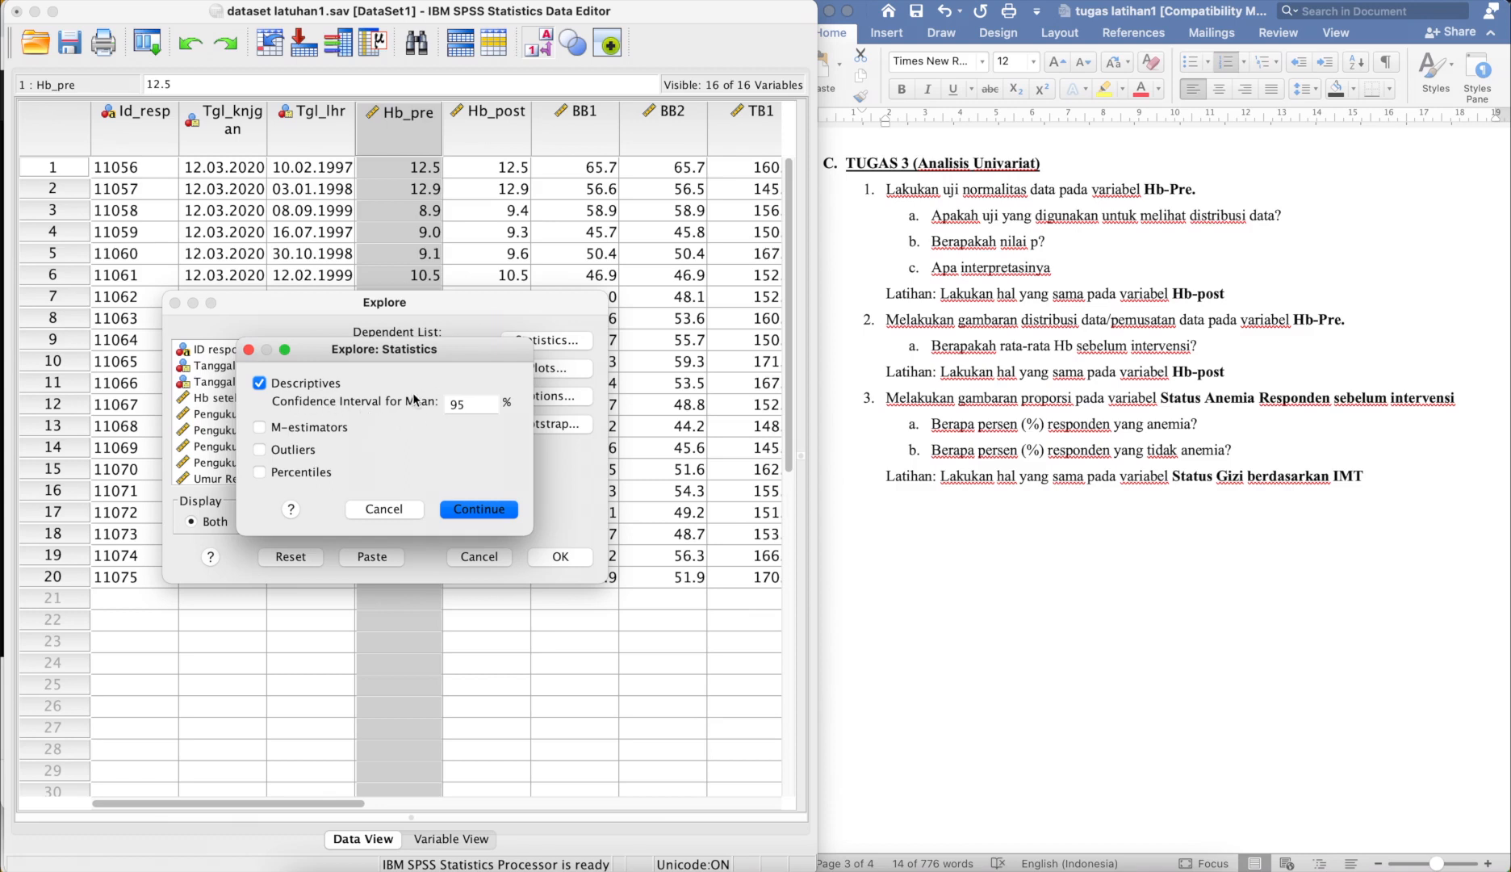
{"action": "left_click", "coordinate": [476, 409]}
{"action": "left_click_drag", "start_coordinate": [476, 409], "coordinate": [446, 408]}
{"action": "left_click", "coordinate": [476, 510]}
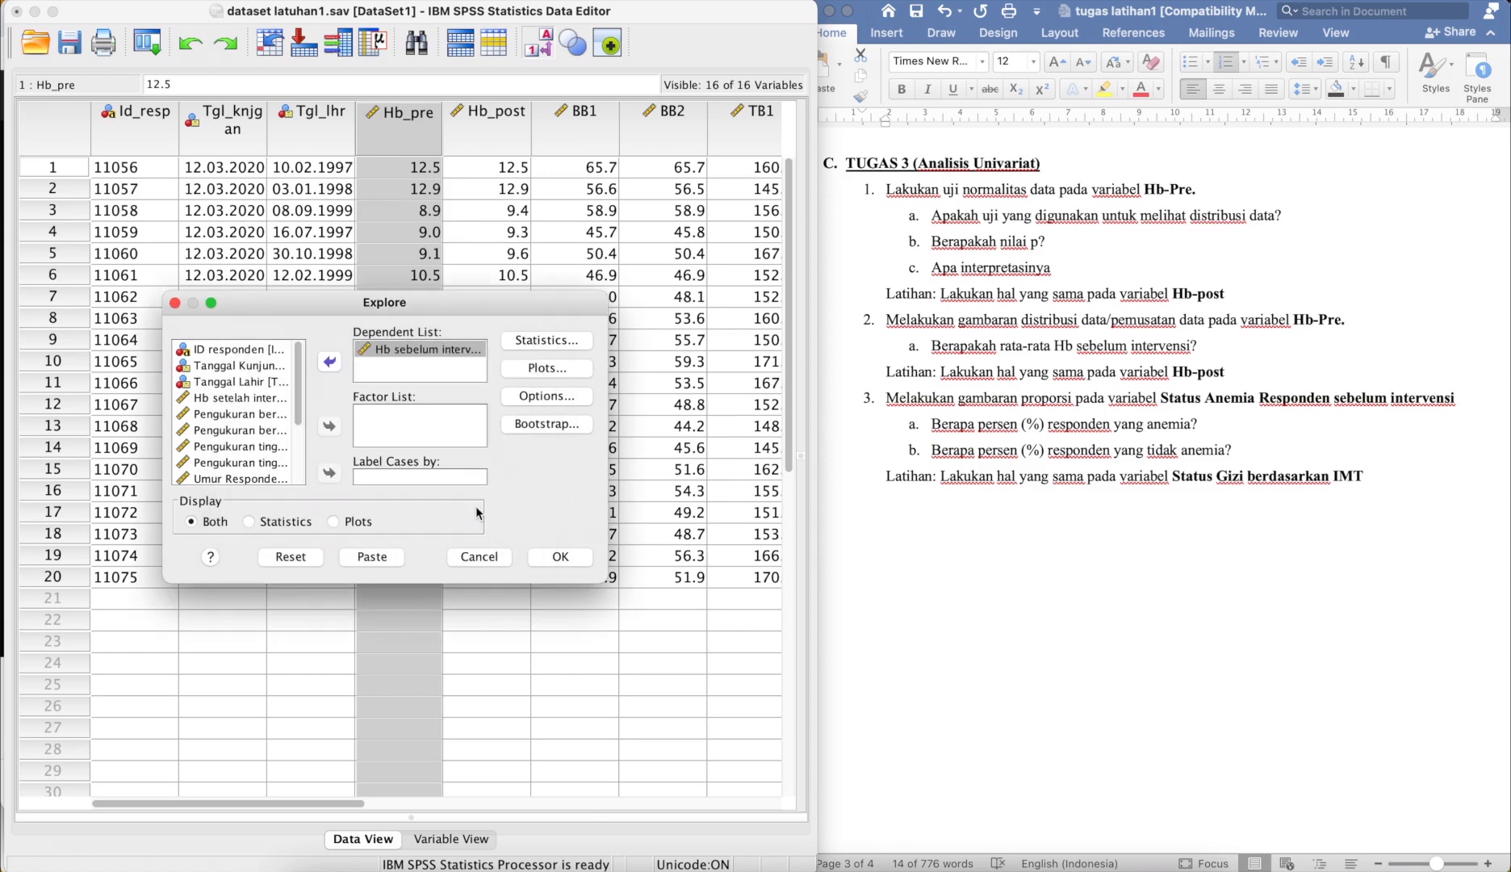
Step: Keep the stem-and-leaf, histogram and normality plots with tests enabled for Explore, and run the analysis
{"action": "left_click", "coordinate": [533, 373]}
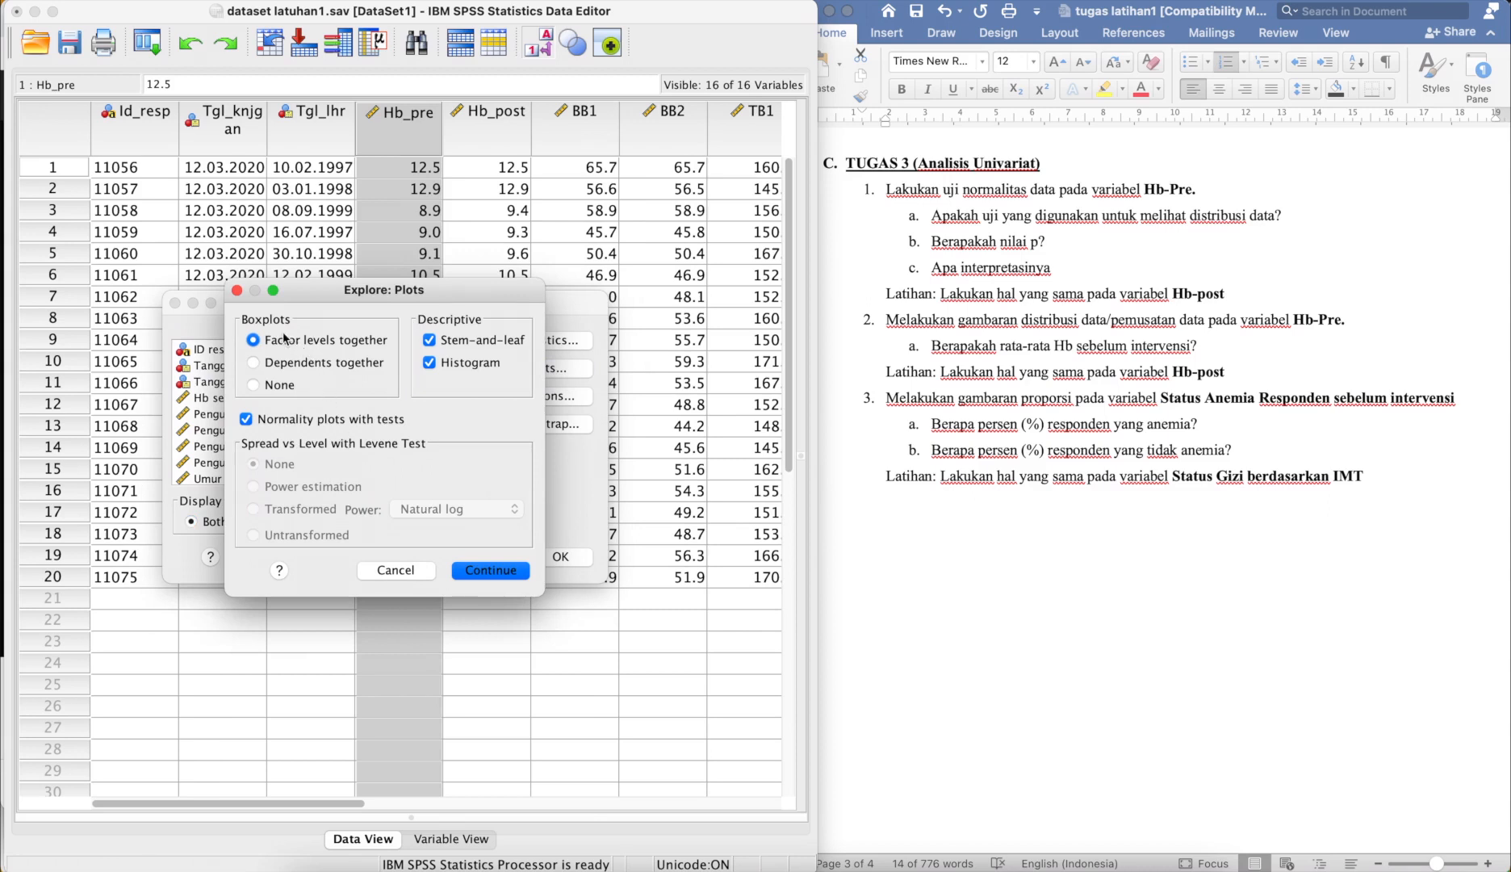
{"action": "left_click", "coordinate": [432, 343]}
{"action": "left_click", "coordinate": [432, 342]}
{"action": "left_click", "coordinate": [433, 364]}
{"action": "left_click", "coordinate": [432, 364]}
{"action": "left_click", "coordinate": [245, 415]}
{"action": "left_click", "coordinate": [247, 422]}
{"action": "left_click", "coordinate": [490, 571]}
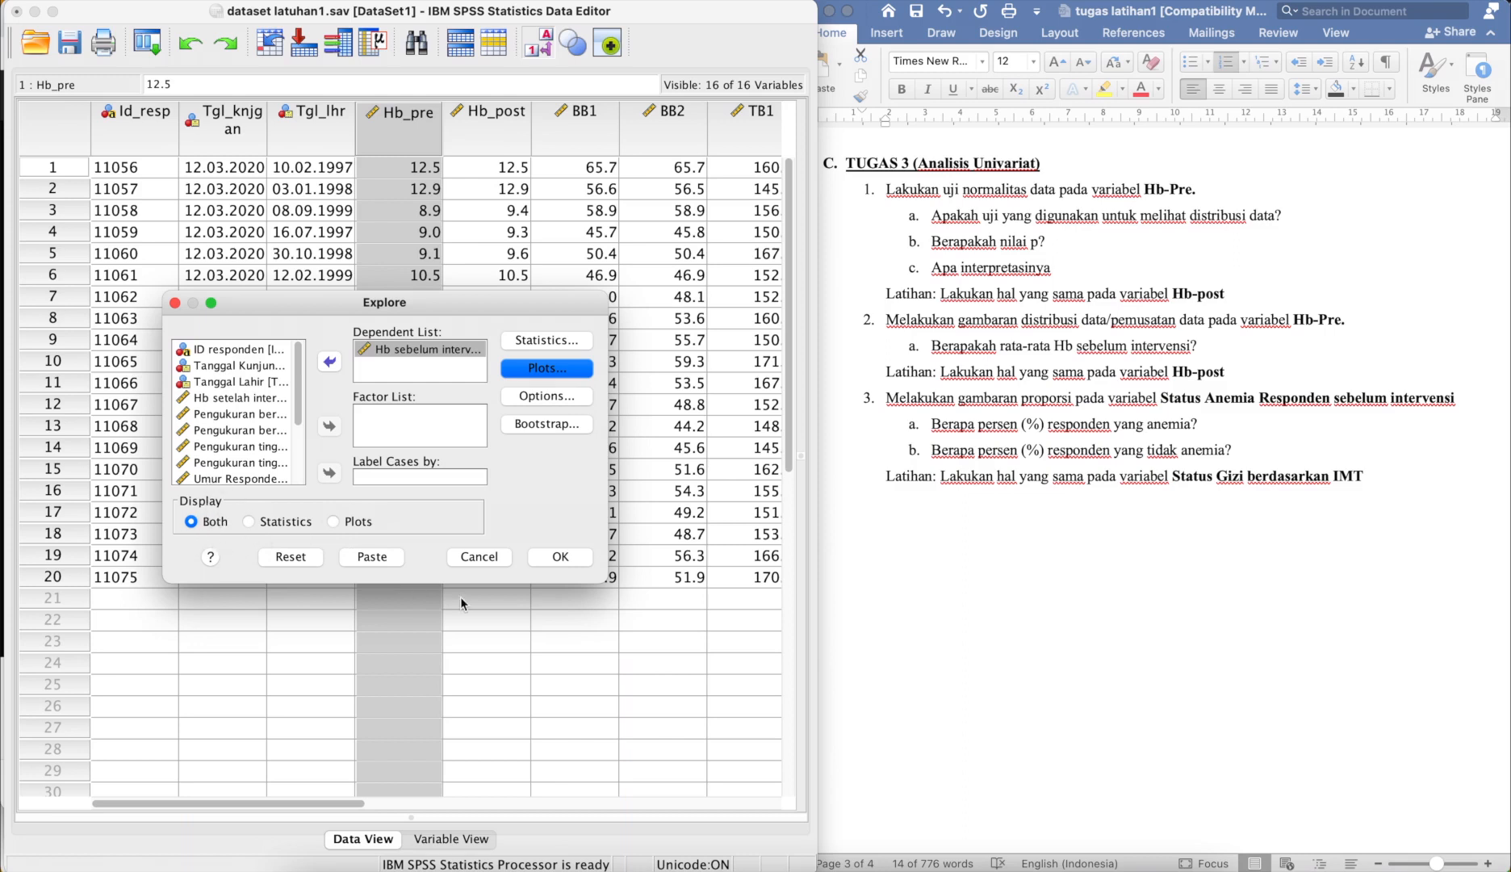
{"action": "left_click", "coordinate": [575, 557]}
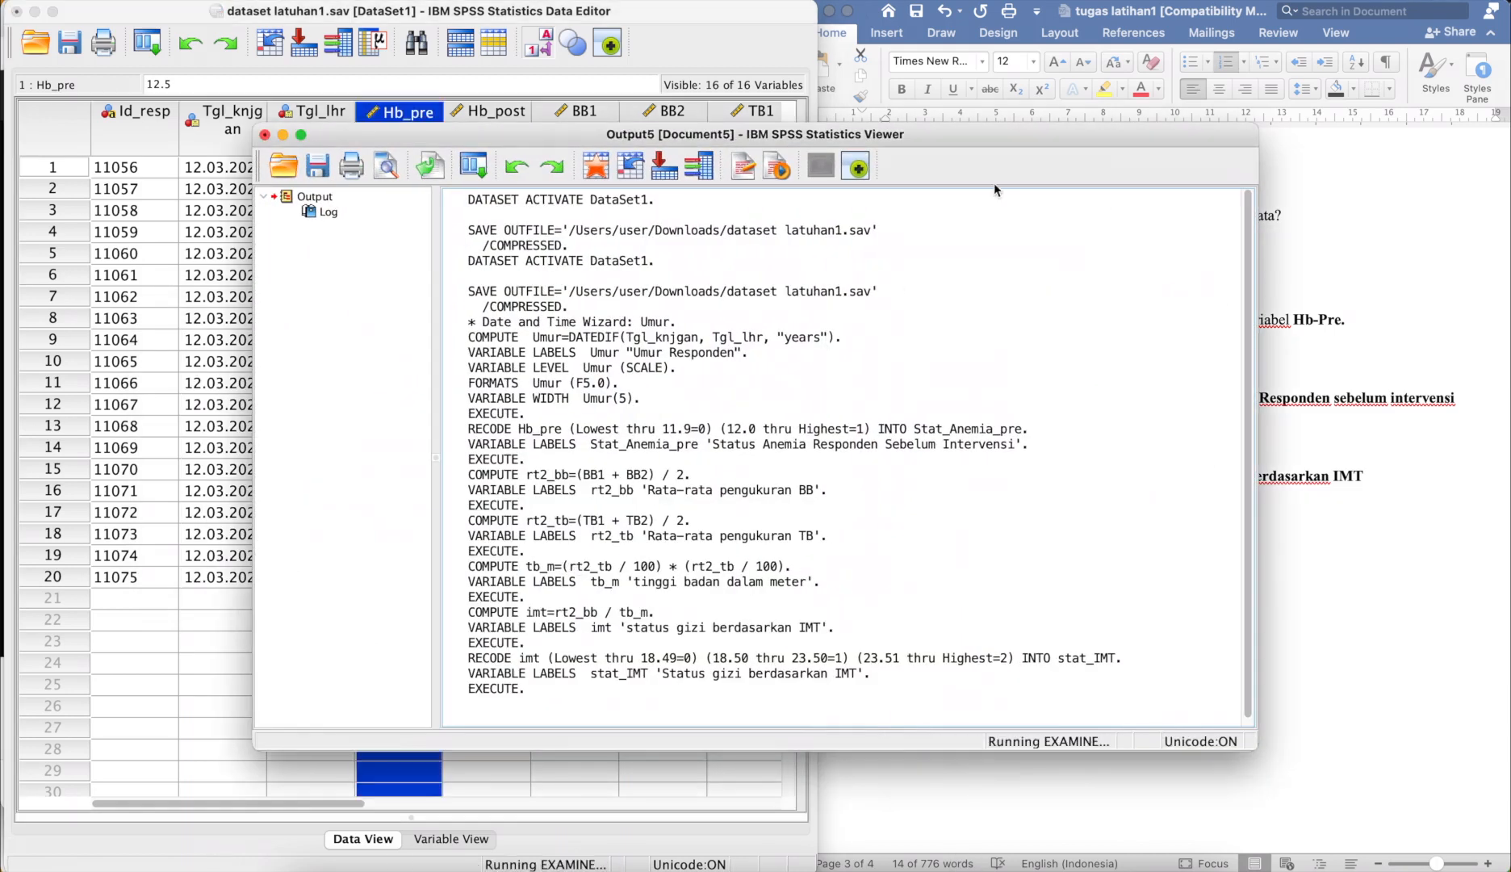
Step: Look through the Explore output for Hb sebelum intervensi, from the syntax log and tables to the histogram and stem-and-leaf plot
{"action": "left_click_drag", "start_coordinate": [1012, 140], "coordinate": [897, 152]}
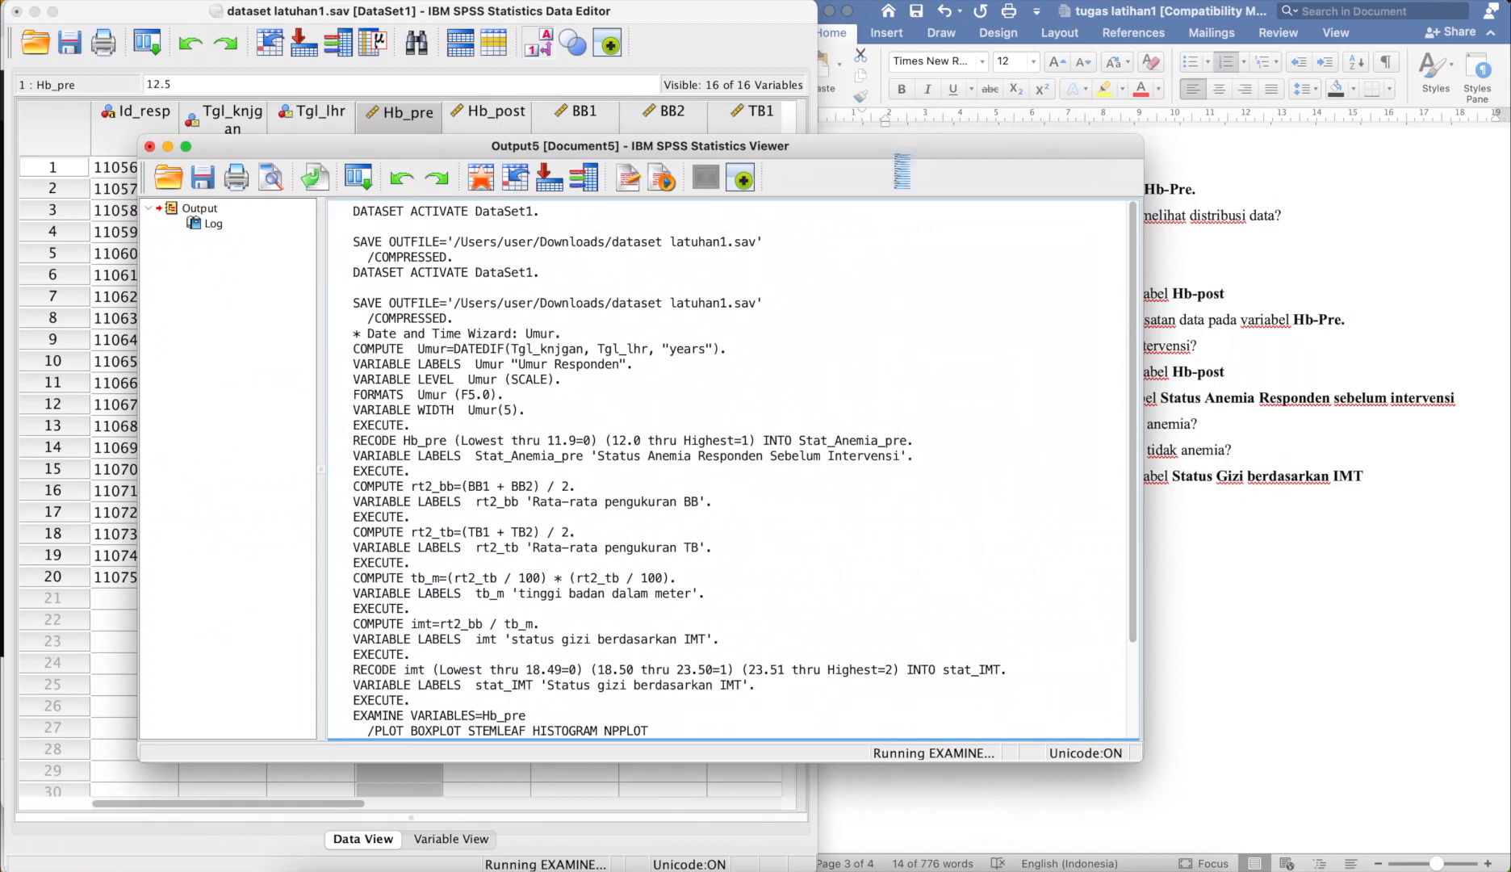
{"action": "scroll", "coordinate": [785, 464], "scroll_direction": "up", "scroll_amount": 5}
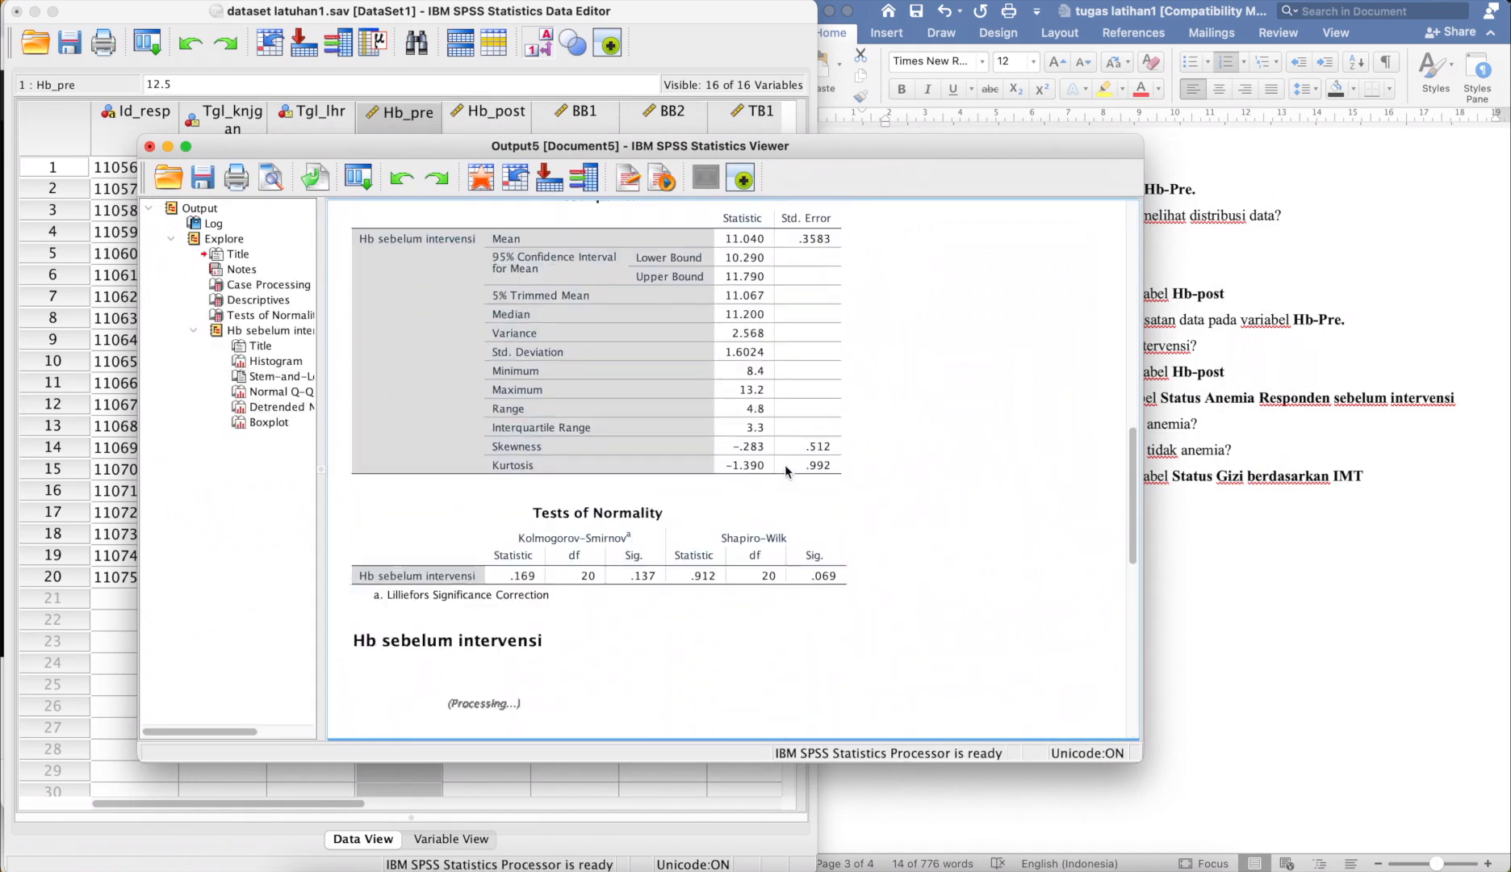
{"action": "scroll", "coordinate": [785, 471], "scroll_direction": "up", "scroll_amount": 2}
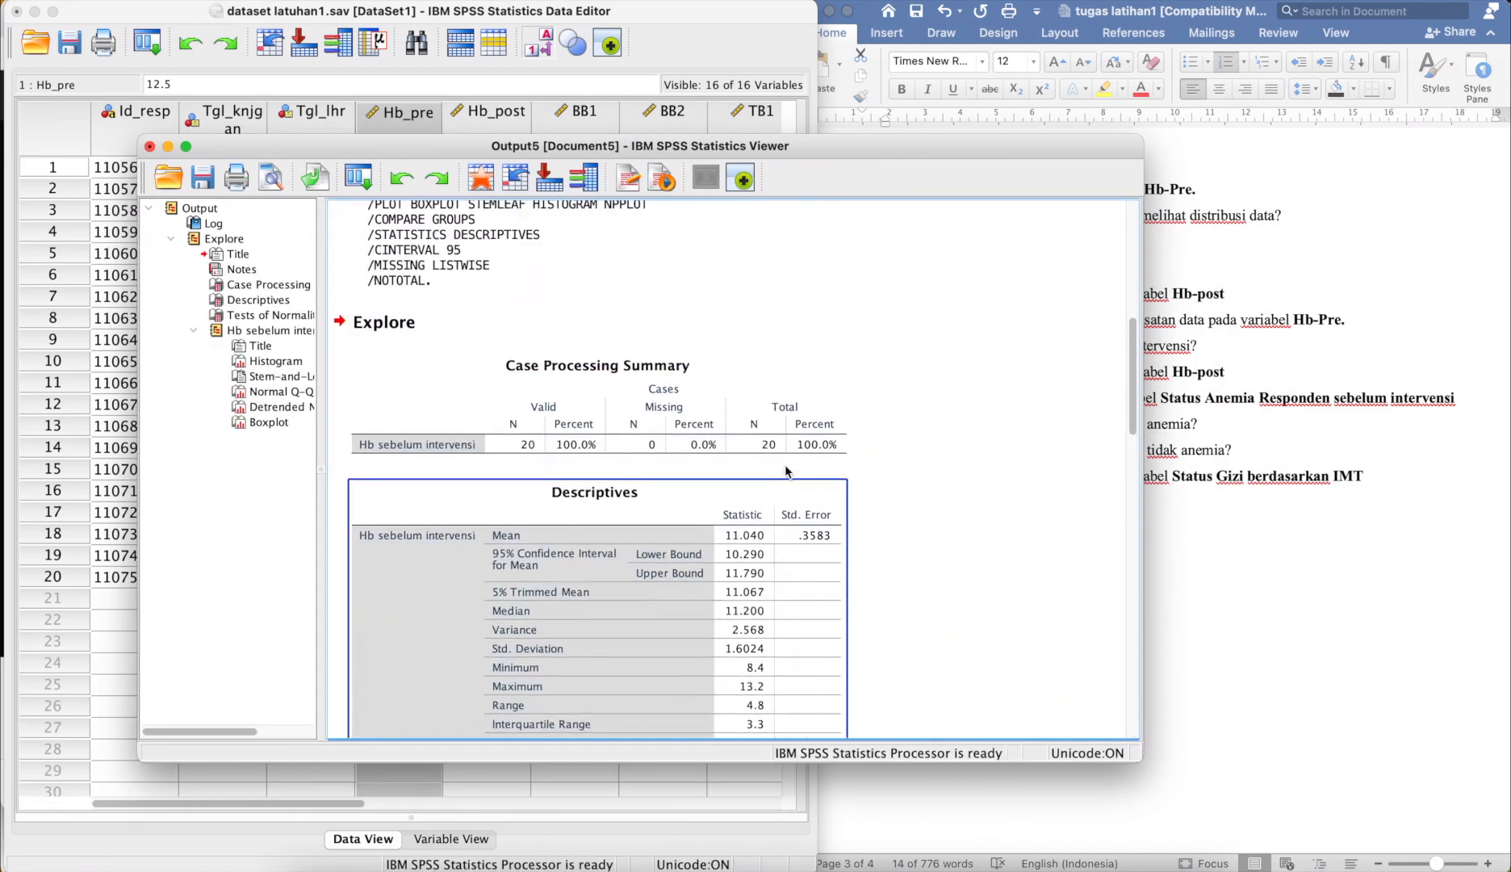
{"action": "scroll", "coordinate": [785, 470], "scroll_direction": "down", "scroll_amount": 2}
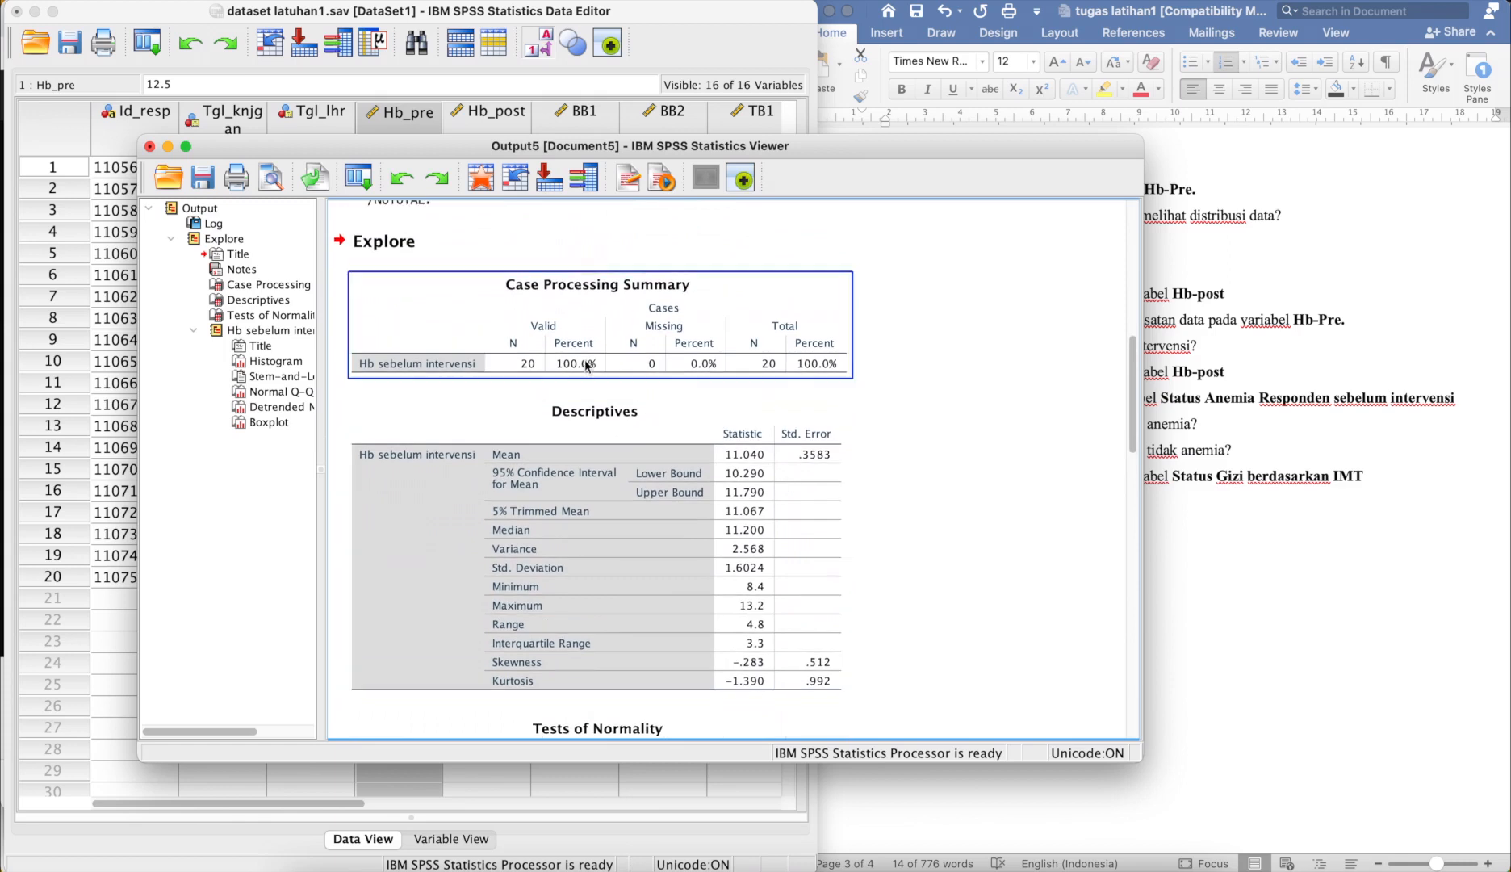
{"action": "left_click", "coordinate": [185, 148]}
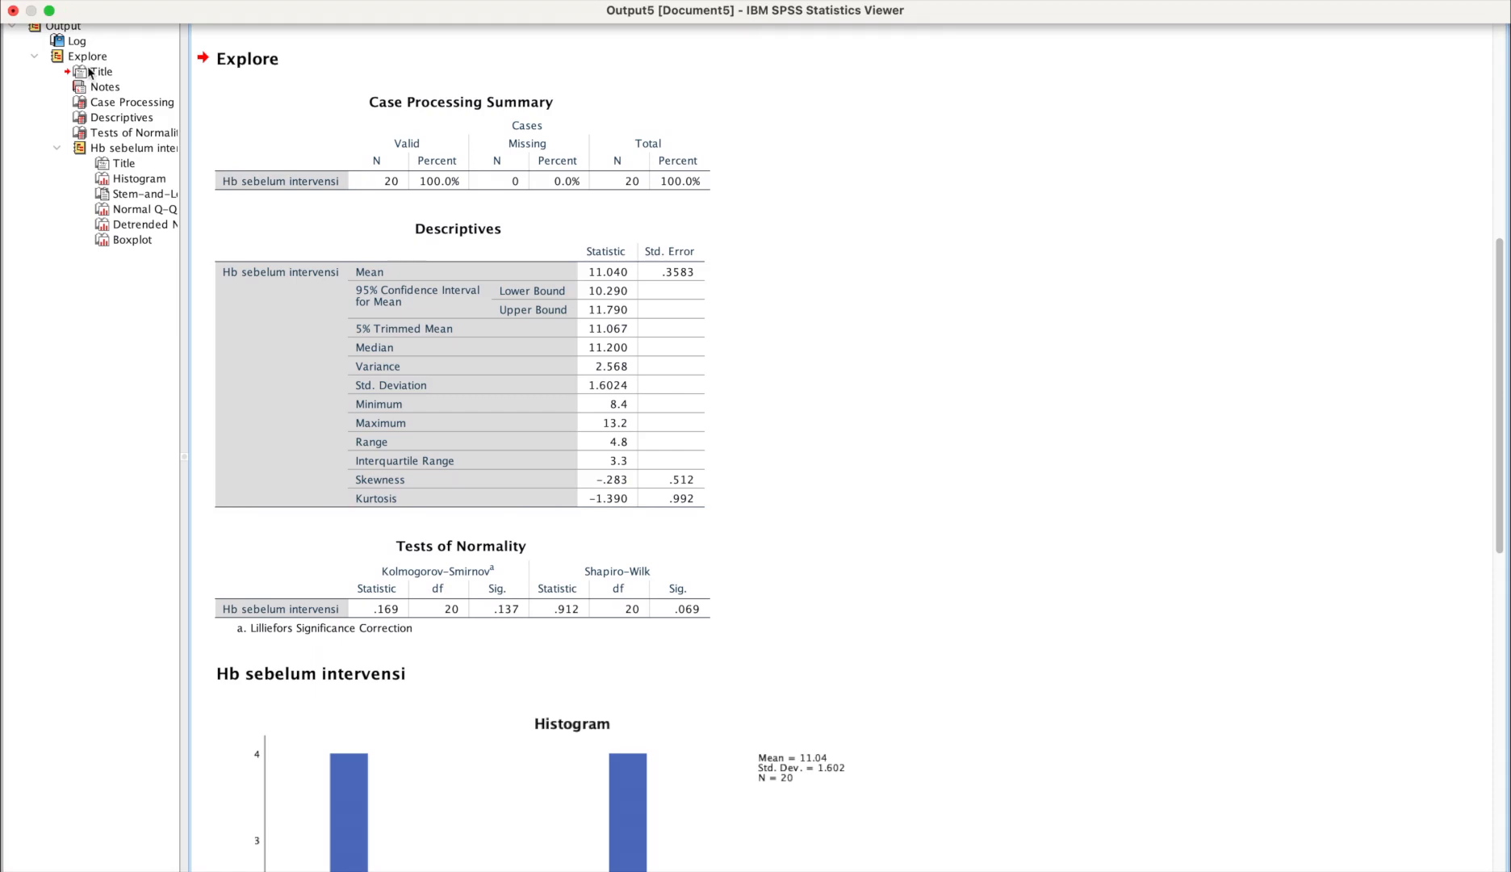
{"action": "left_click", "coordinate": [70, 41]}
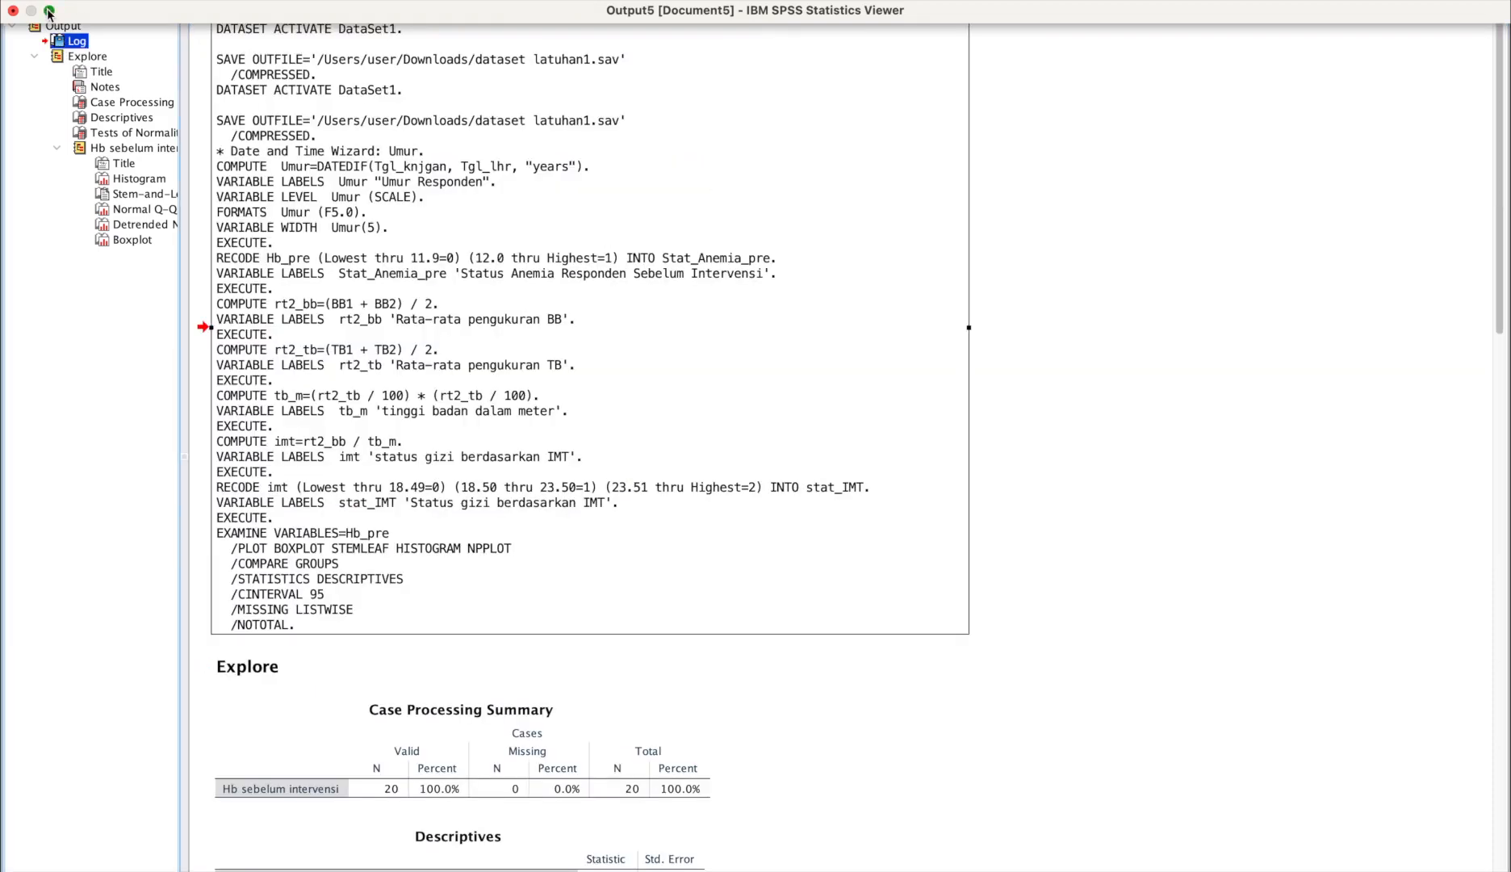
{"action": "left_click", "coordinate": [49, 11]}
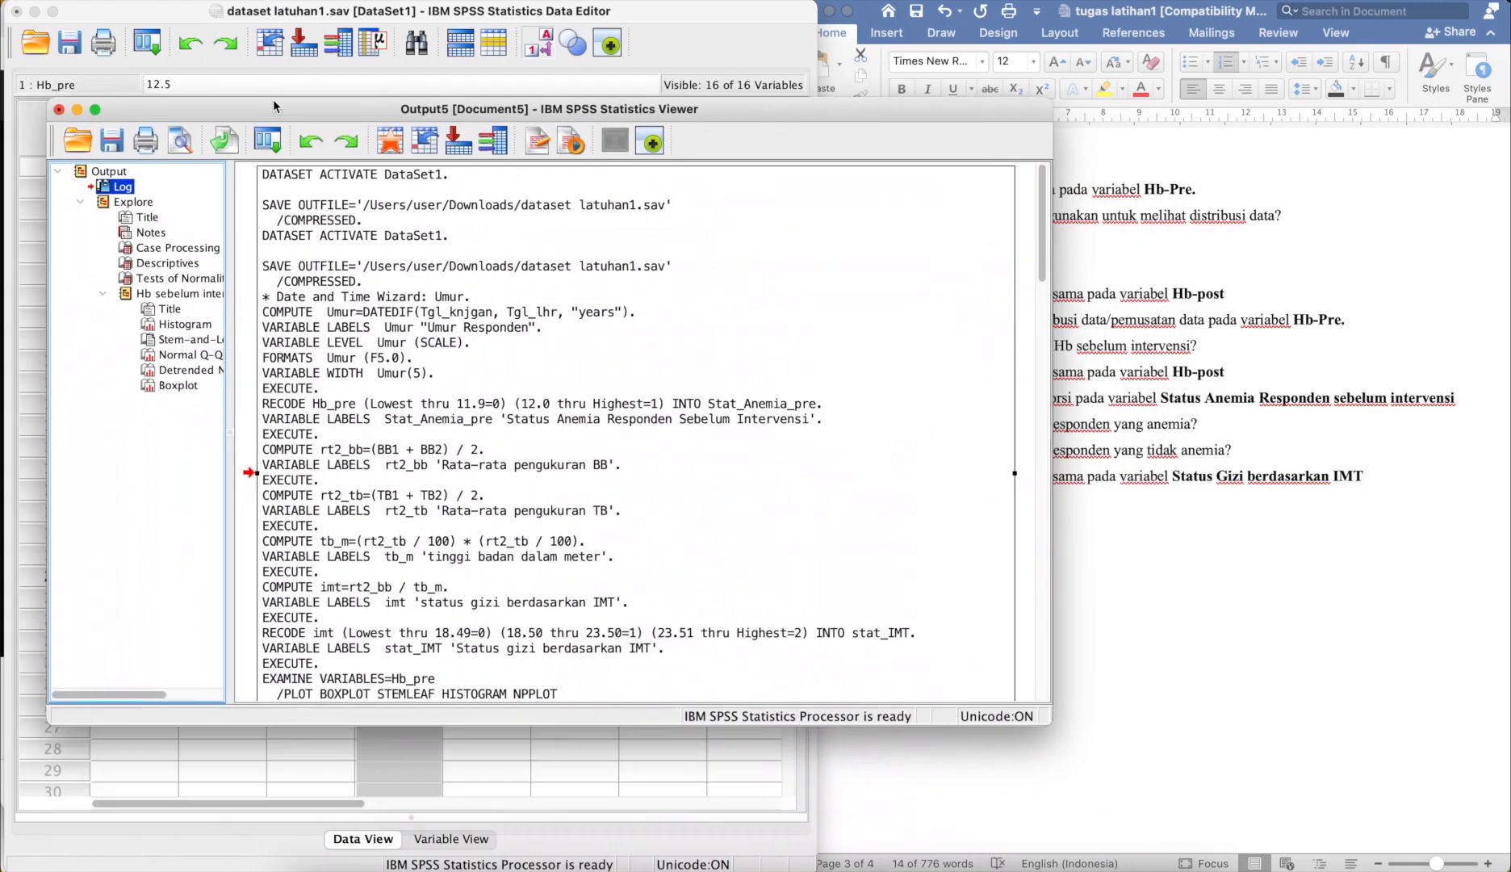
{"action": "left_click_drag", "start_coordinate": [273, 100], "coordinate": [264, 86]}
{"action": "scroll", "coordinate": [363, 368], "scroll_direction": "down", "scroll_amount": 15}
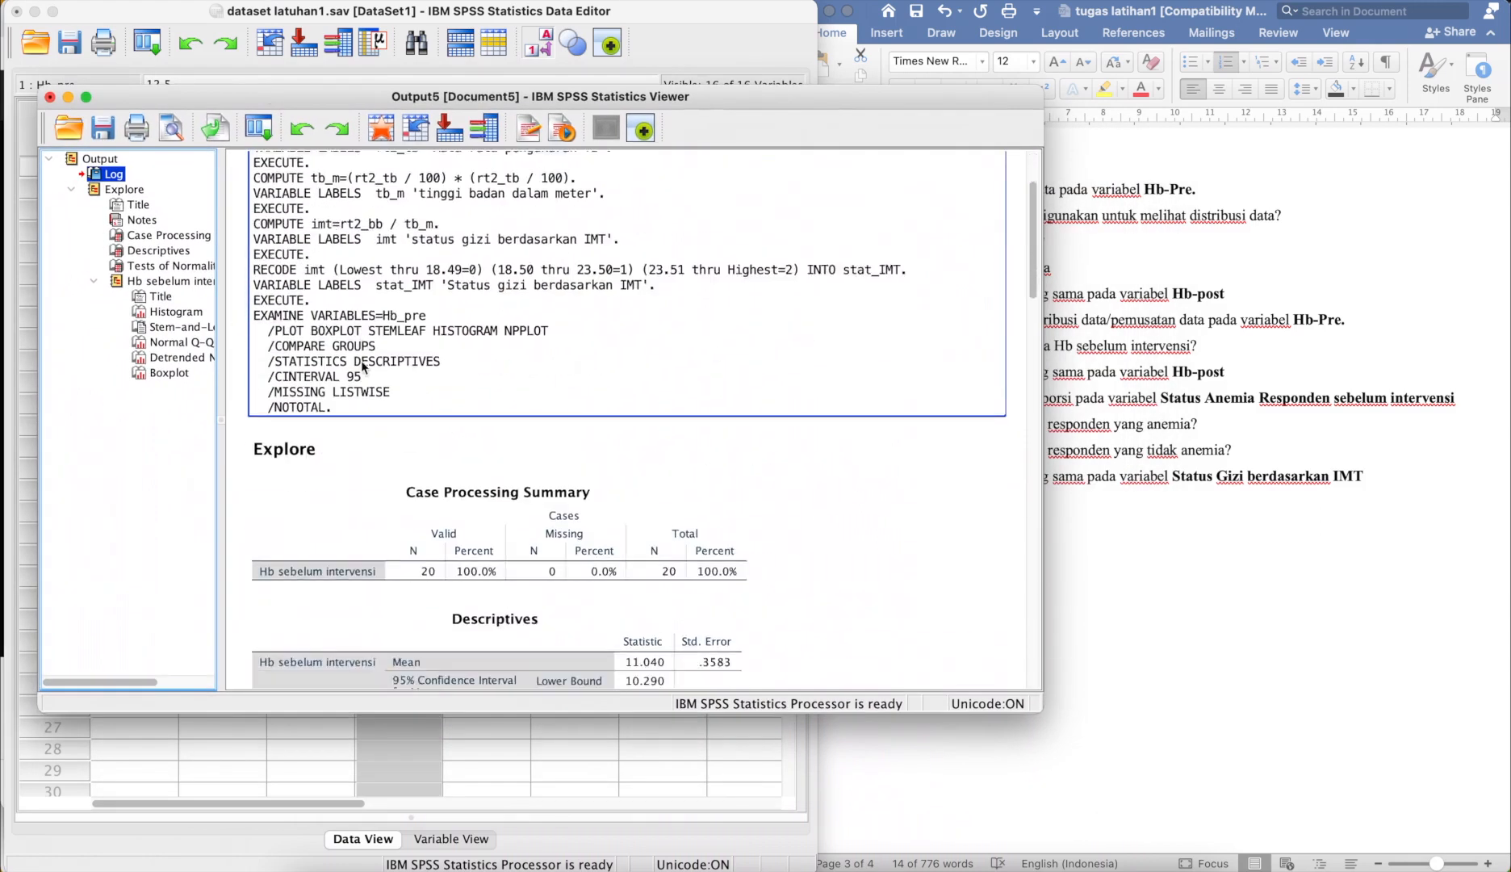
{"action": "scroll", "coordinate": [362, 368], "scroll_direction": "down", "scroll_amount": 10}
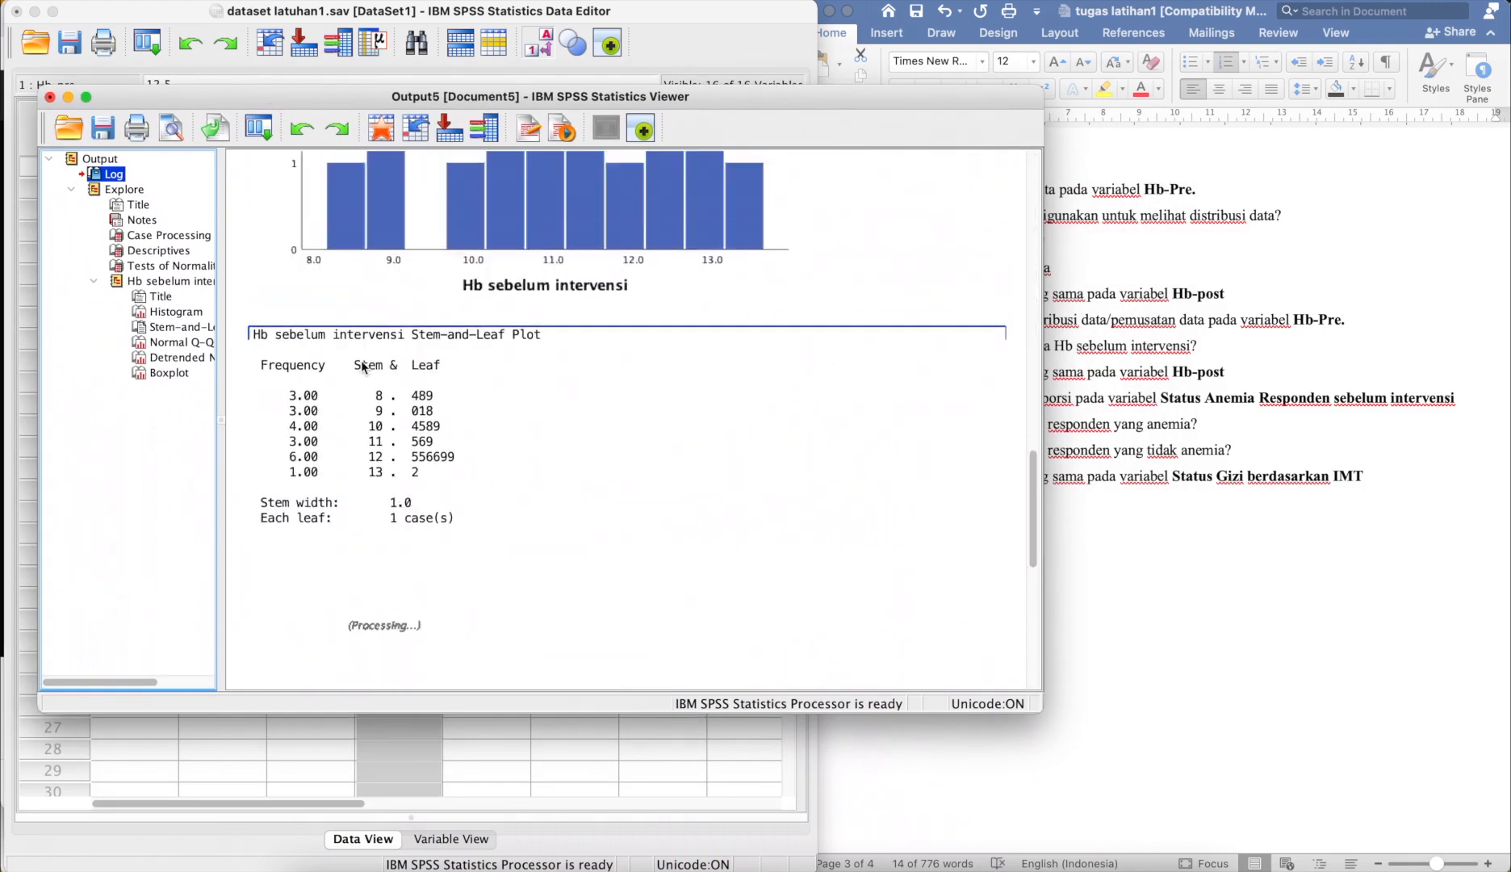
{"action": "scroll", "coordinate": [362, 360], "scroll_direction": "up", "scroll_amount": 20}
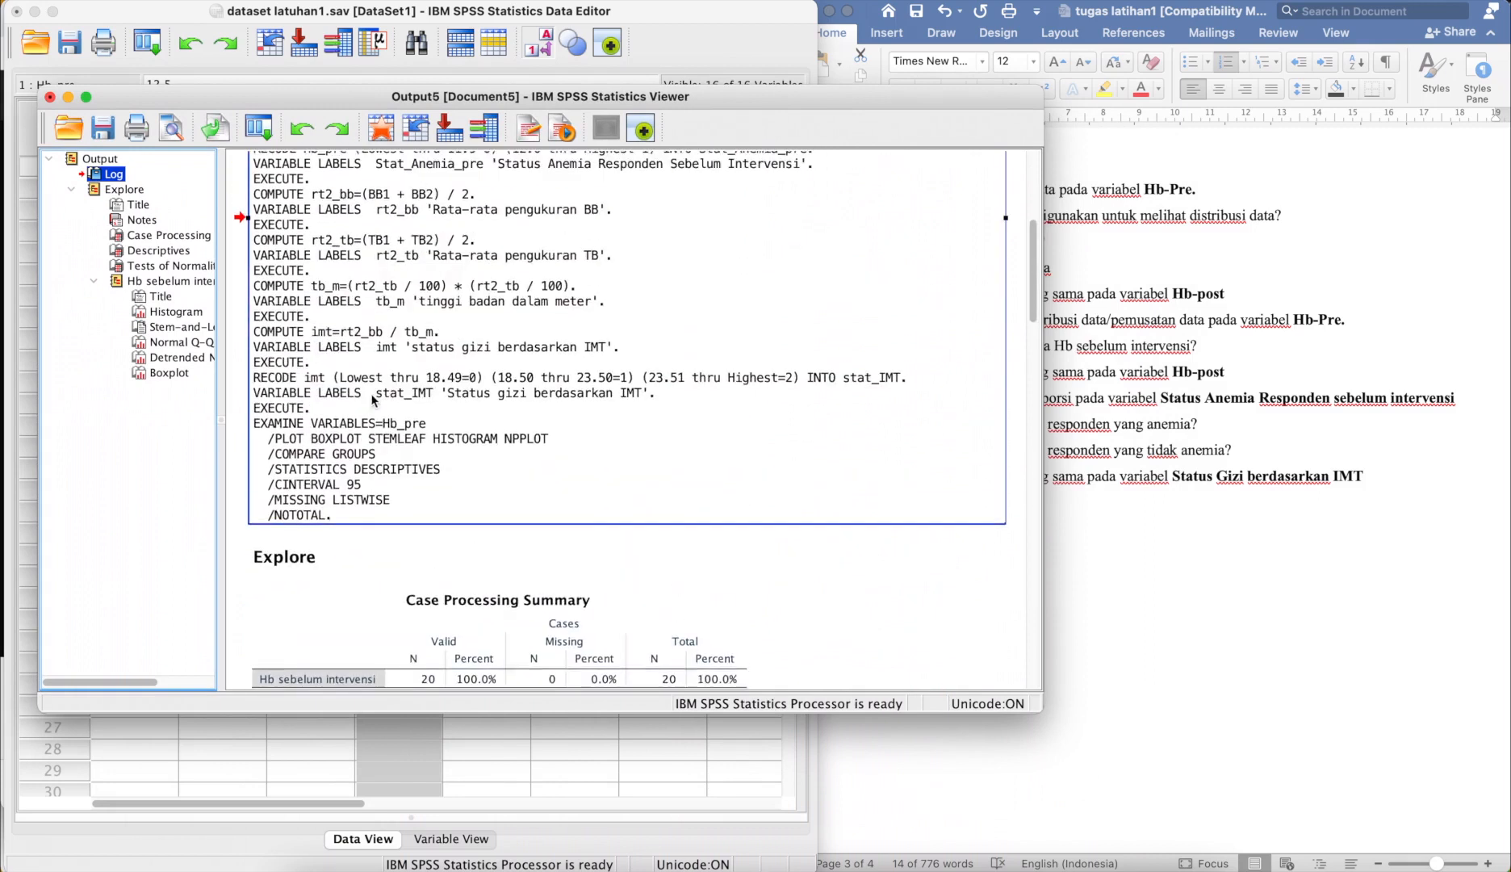
Step: Examine the Case Processing Summary, Descriptives and Tests of Normality tables, including the Shapiro-Wilk significance, for Hb sebelum intervensi
{"action": "left_click", "coordinate": [431, 662]}
{"action": "scroll", "coordinate": [431, 661], "scroll_direction": "down", "scroll_amount": 5}
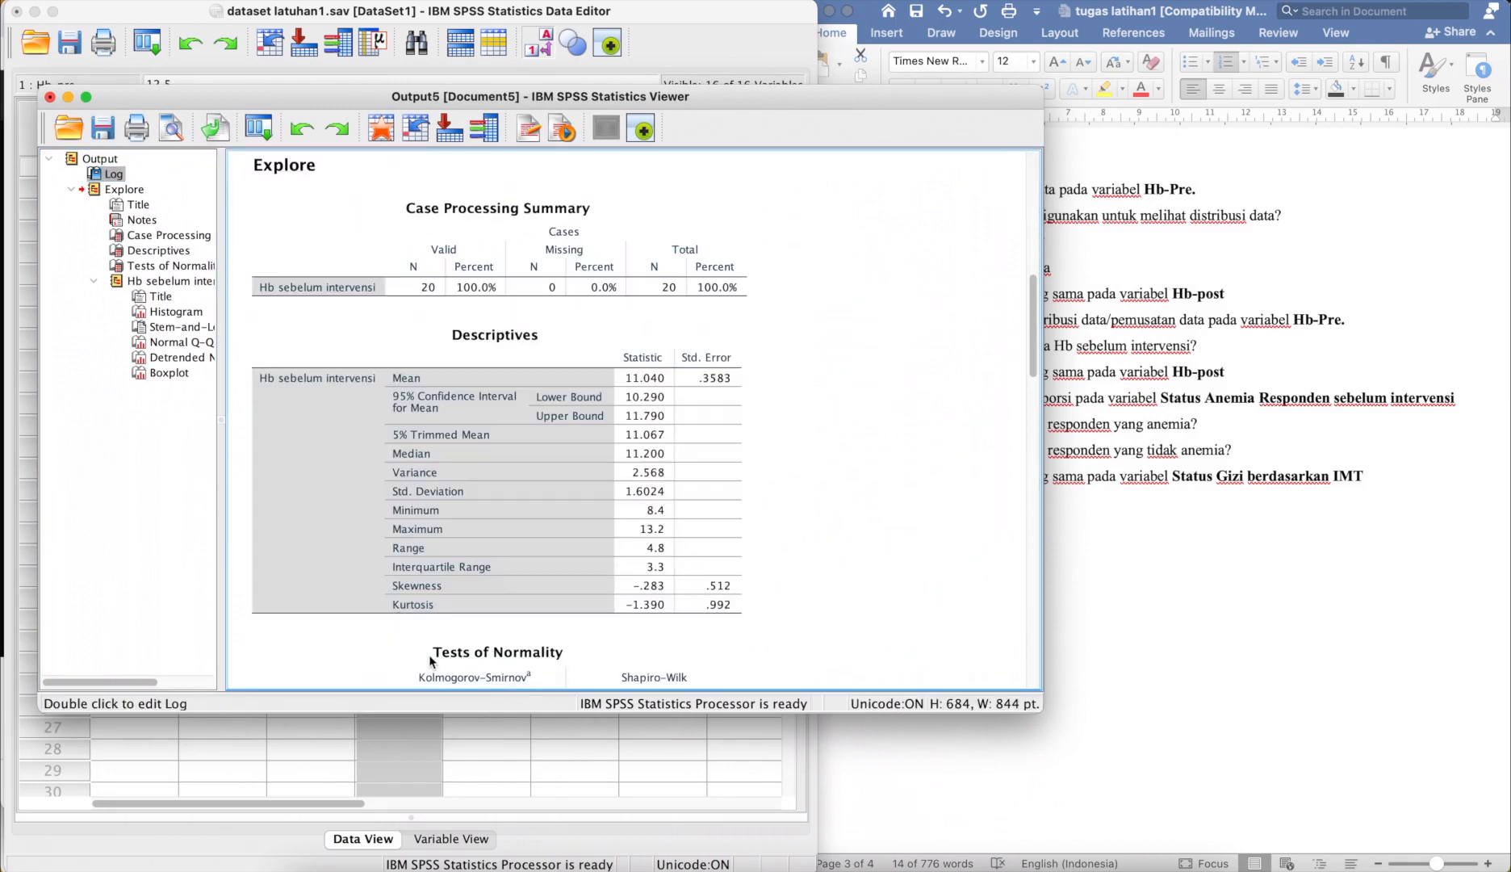
{"action": "left_click", "coordinate": [473, 416]}
{"action": "left_click", "coordinate": [473, 293]}
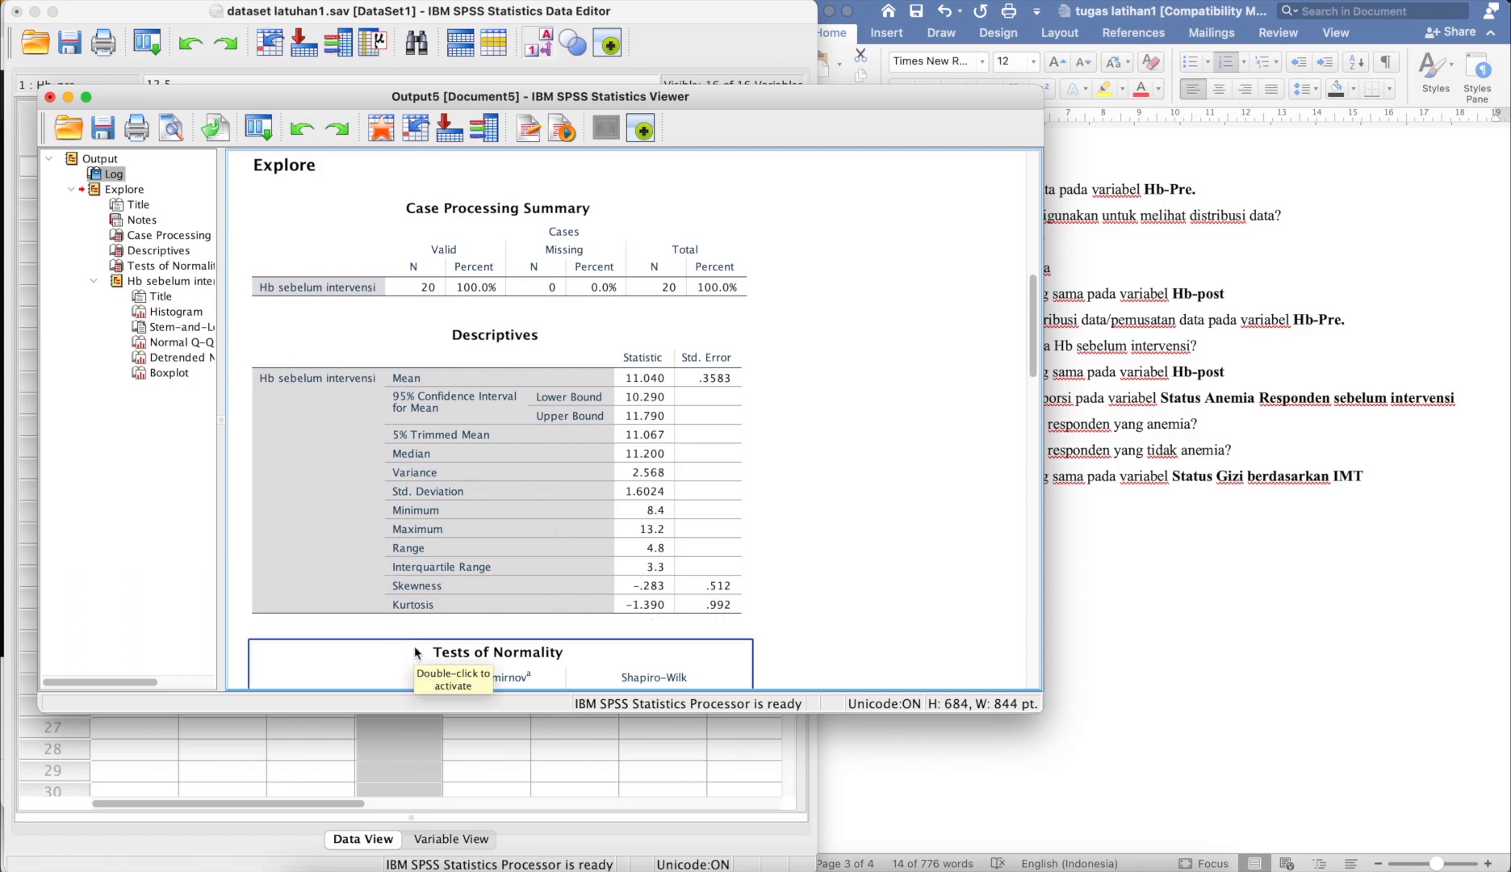
{"action": "scroll", "coordinate": [415, 652], "scroll_direction": "down", "scroll_amount": 5}
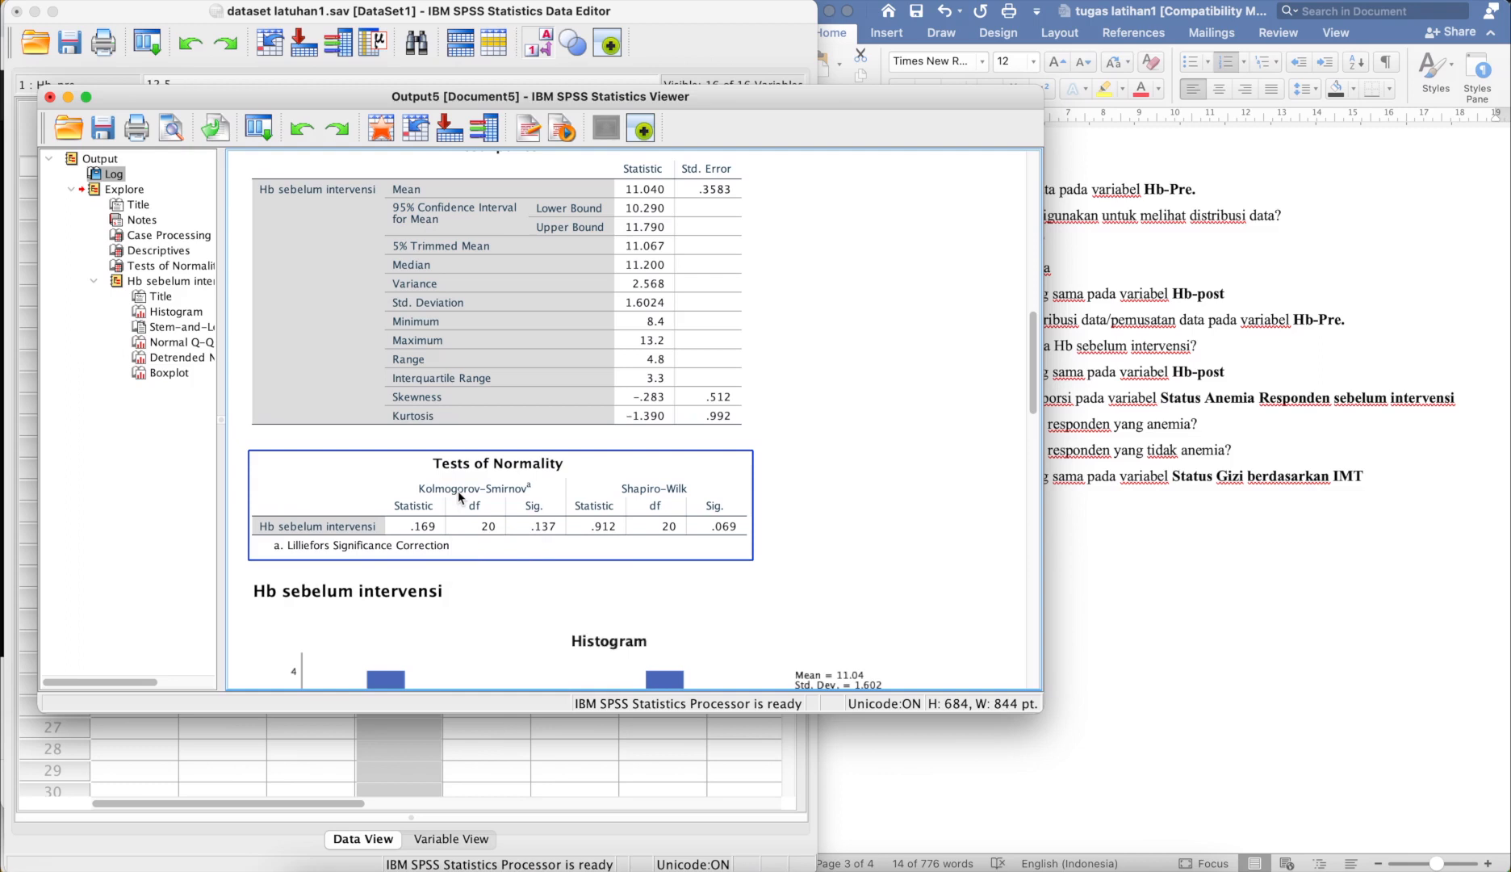
{"action": "left_click", "coordinate": [707, 616]}
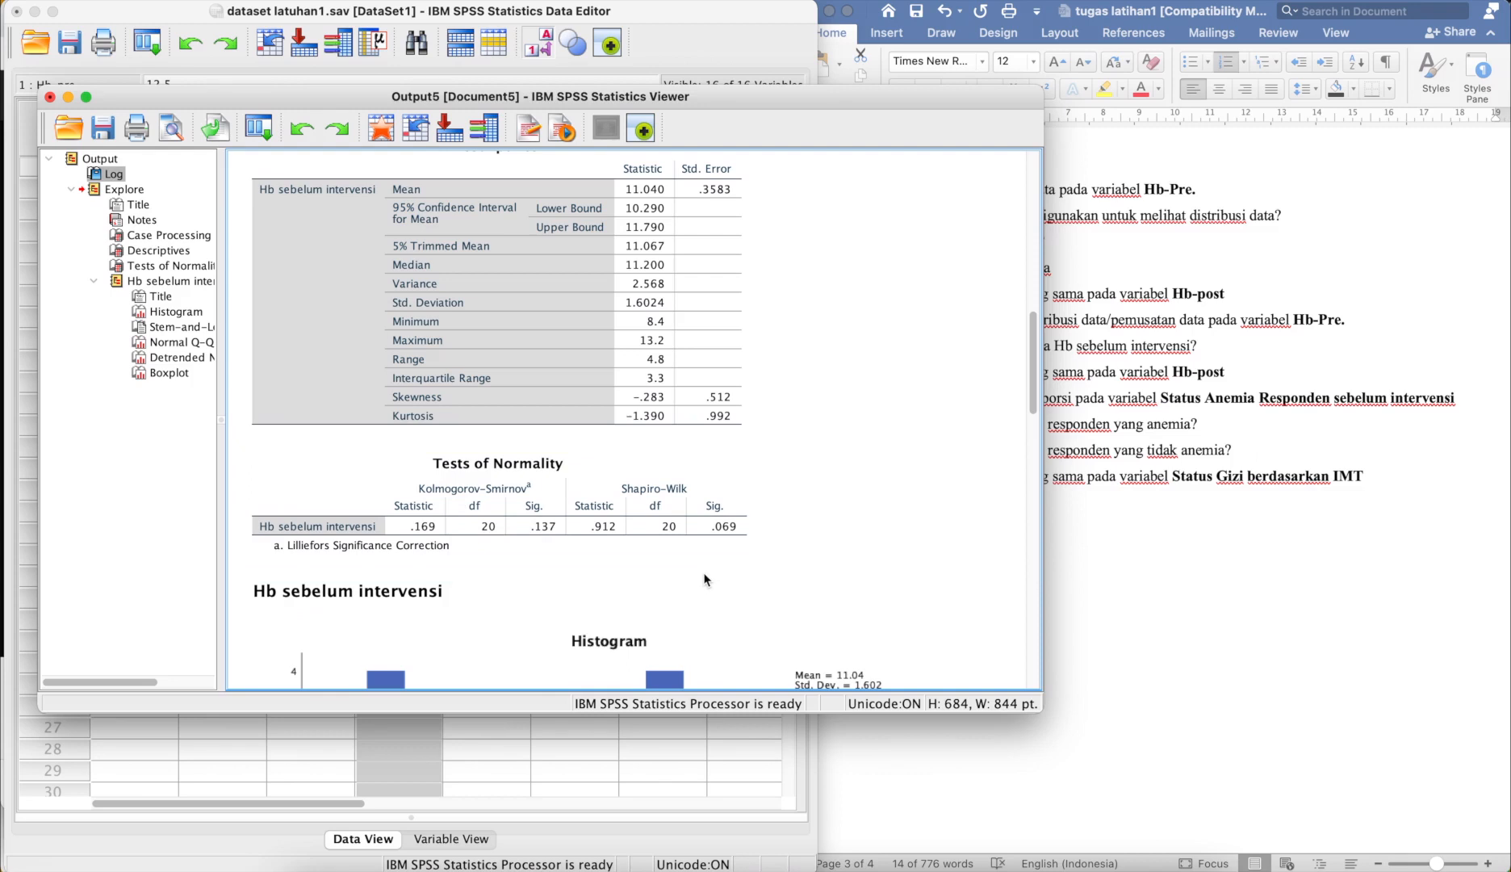
{"action": "left_click", "coordinate": [638, 578]}
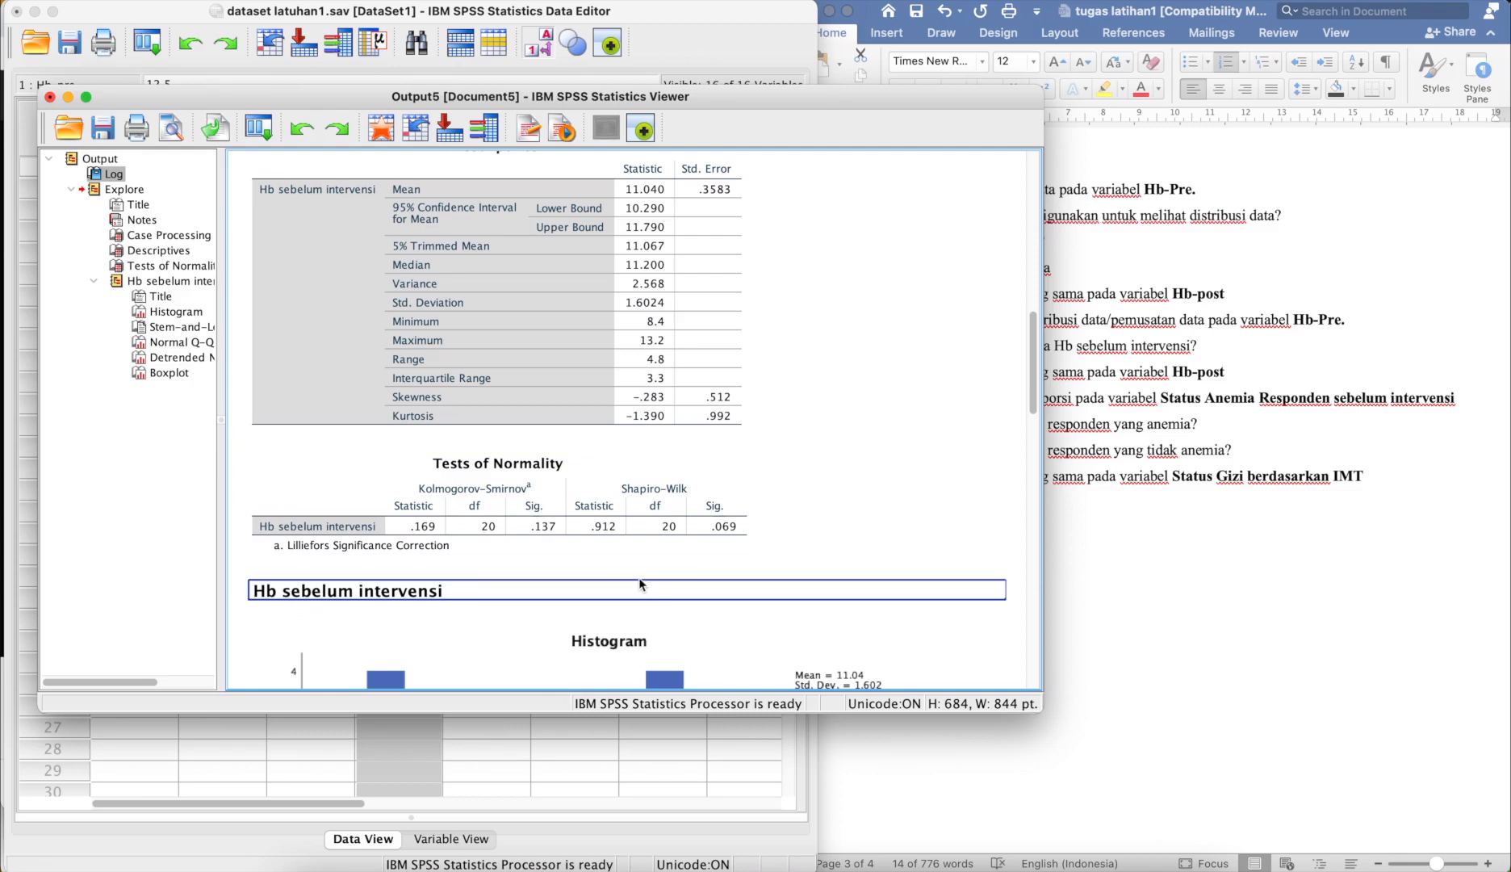
{"action": "left_click", "coordinate": [705, 504]}
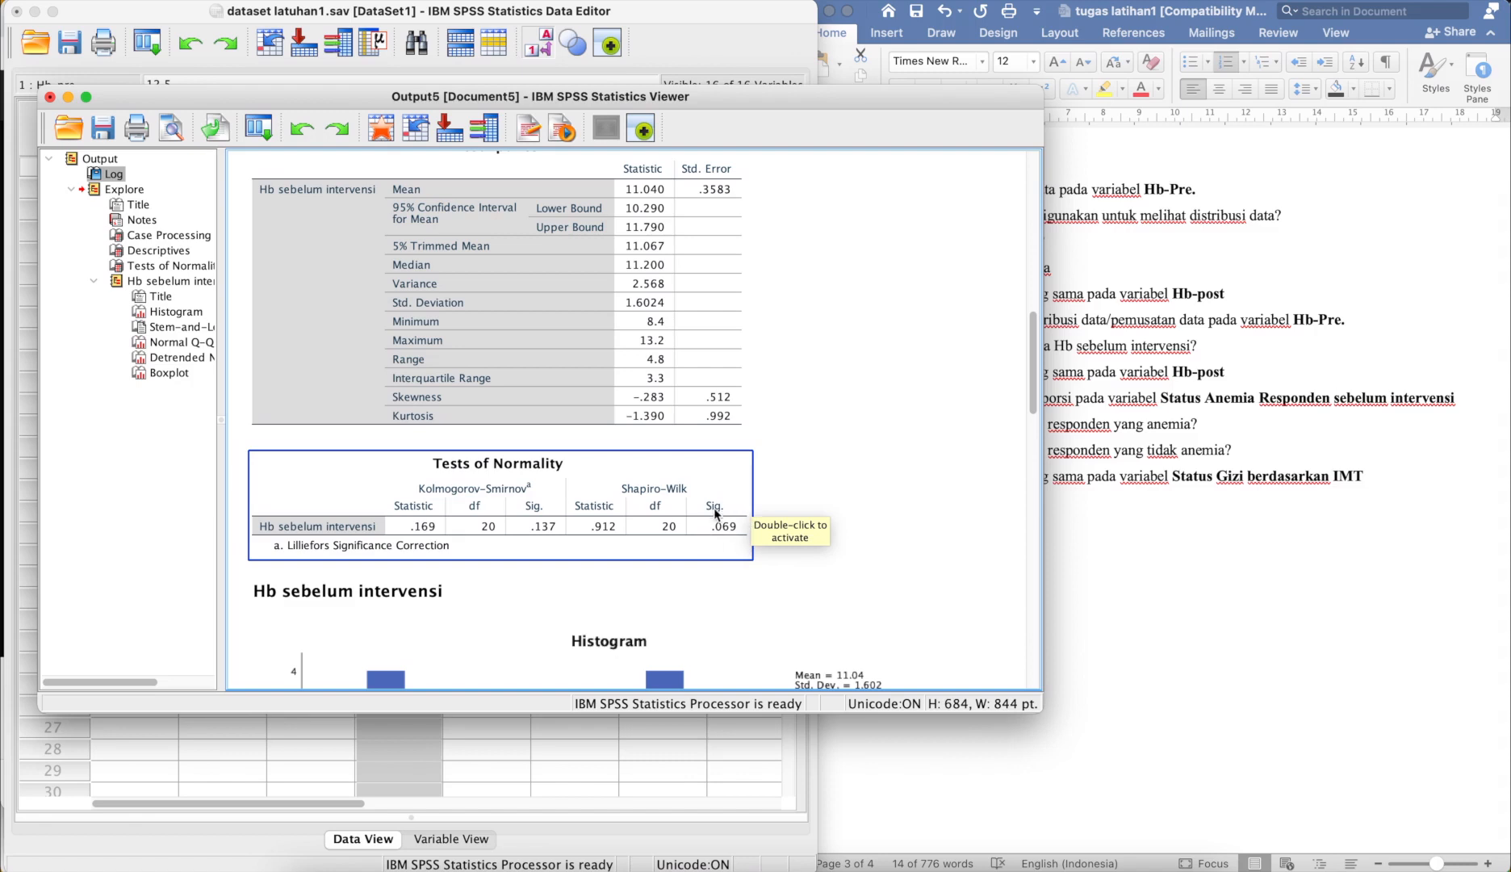
Step: Move the output viewer clear of the Word assignment and compare the Hb-Pre normality questions with the test results
{"action": "left_click", "coordinate": [792, 210]}
{"action": "left_click_drag", "start_coordinate": [823, 98], "coordinate": [643, 72]}
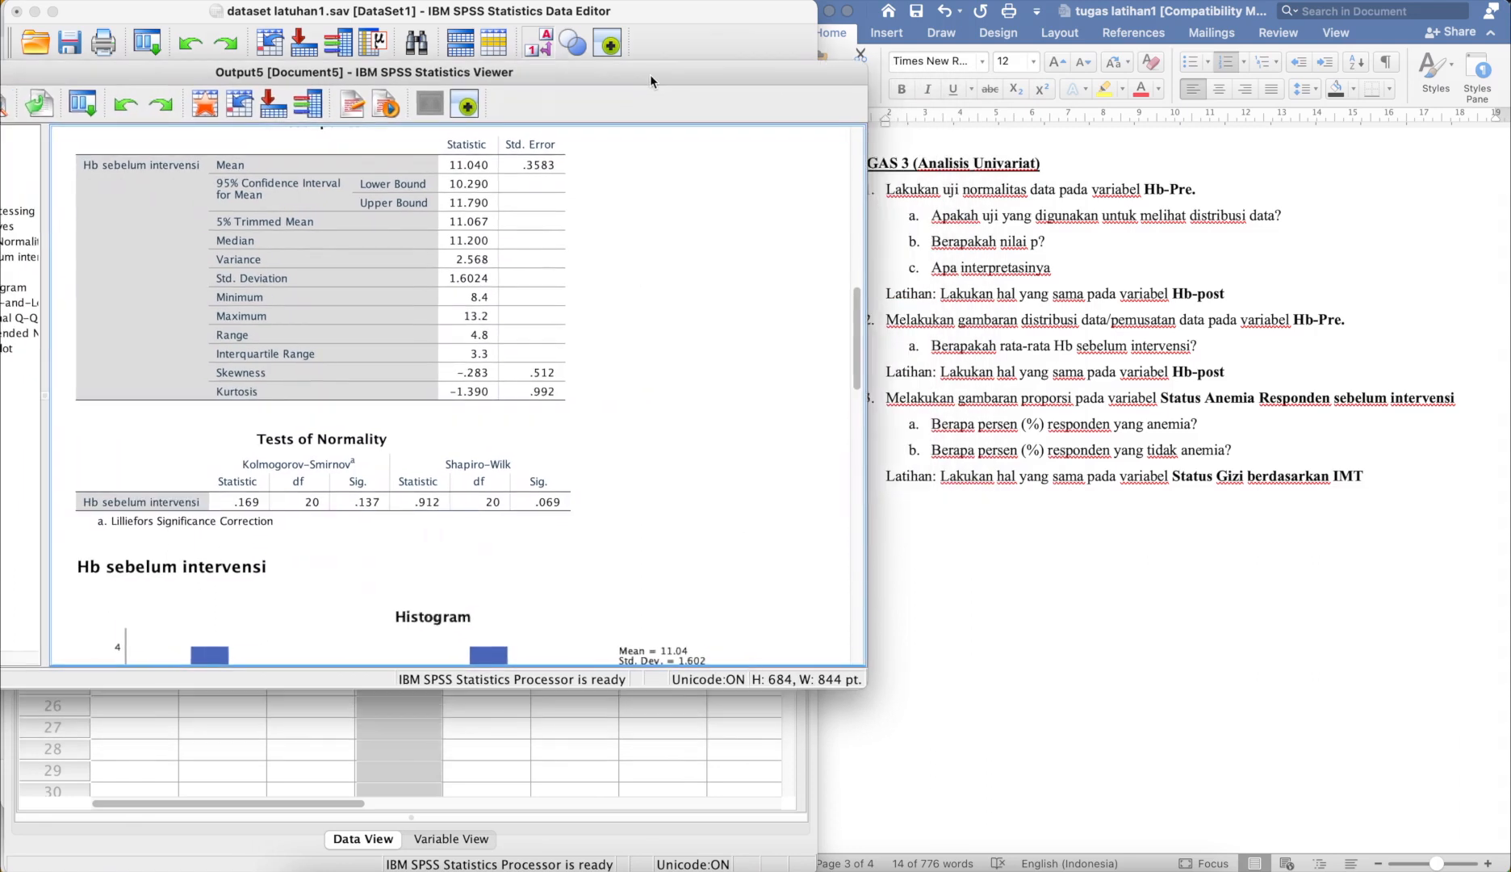
{"action": "left_click", "coordinate": [1015, 234]}
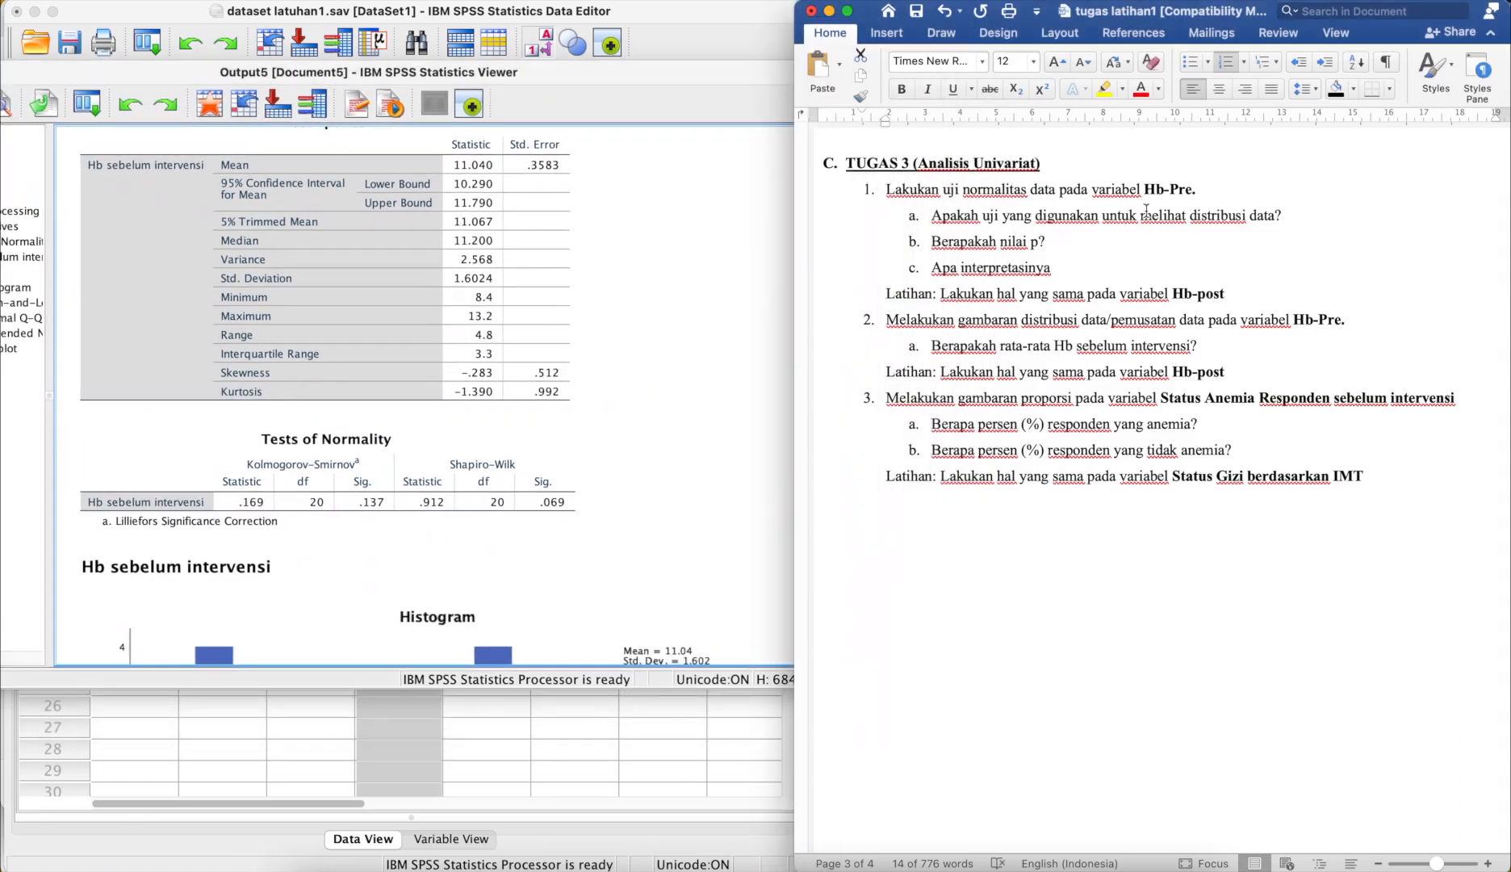
{"action": "left_click", "coordinate": [1310, 213]}
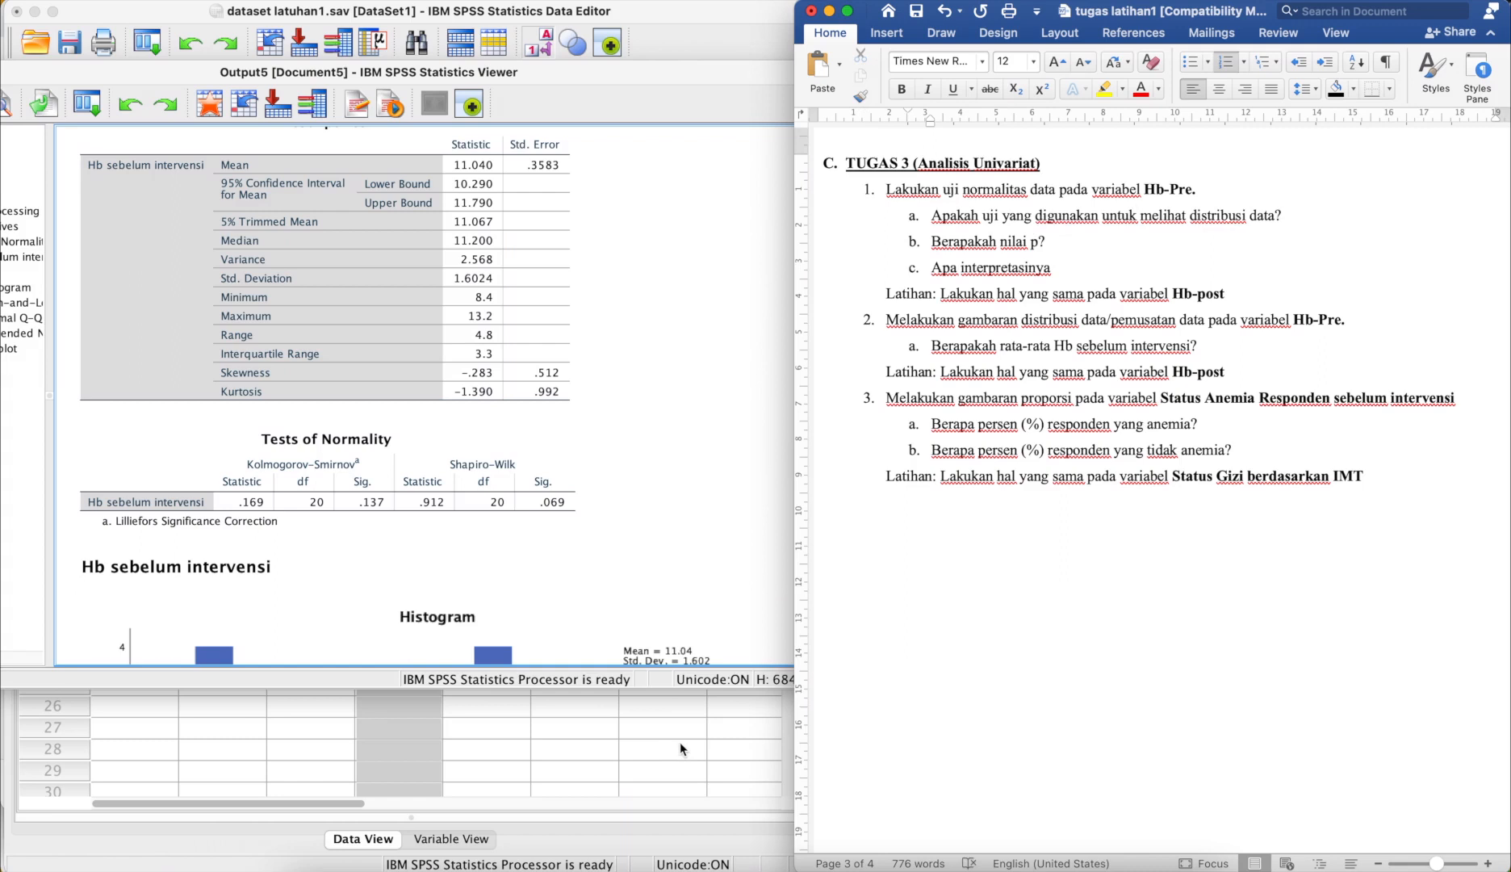
{"action": "left_click", "coordinate": [545, 564]}
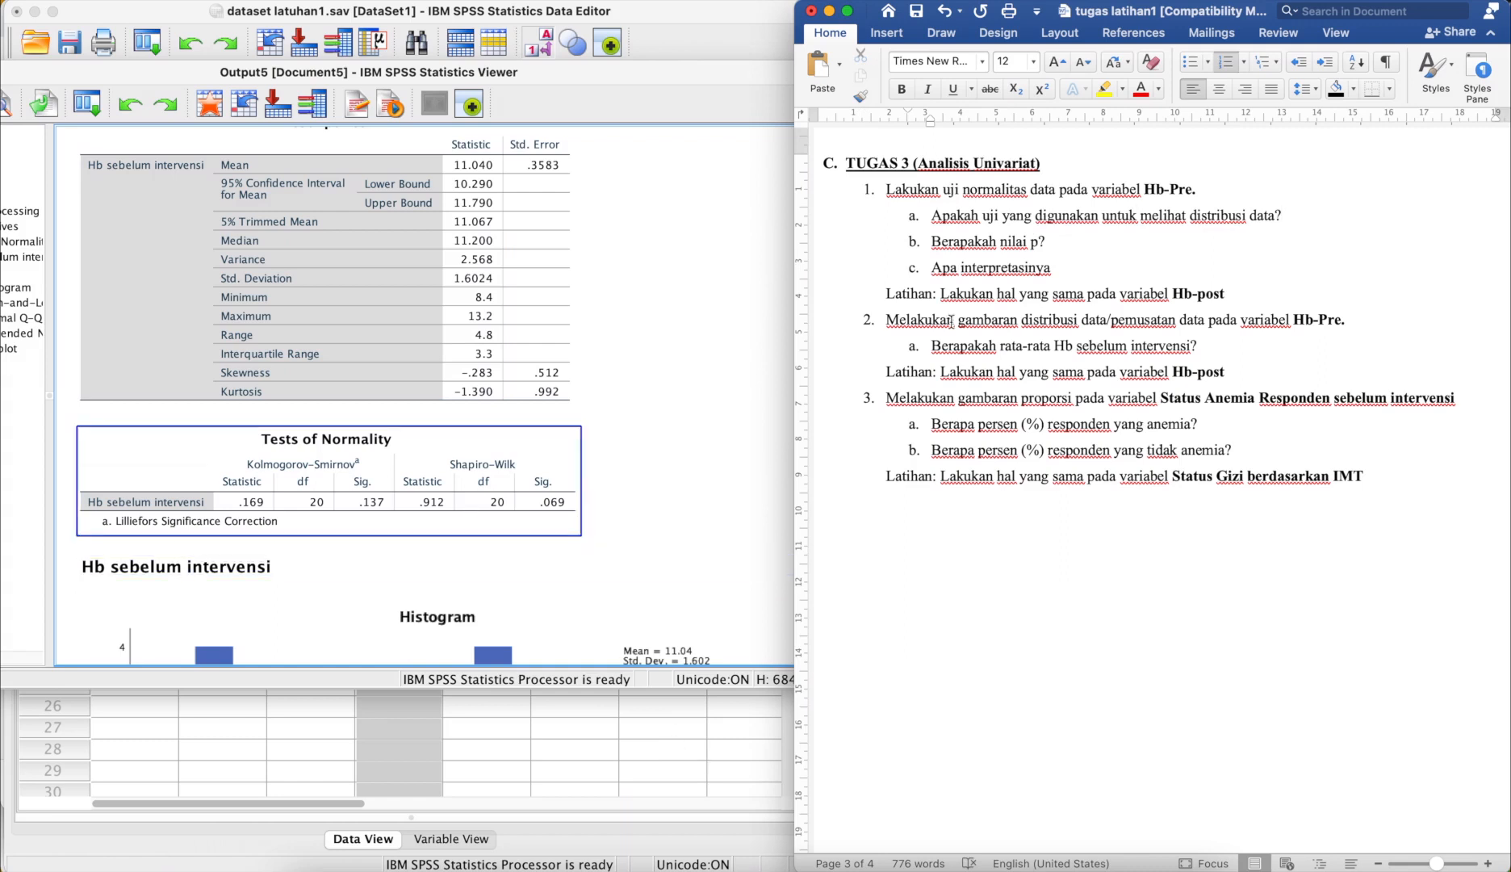
Step: Answer question 1a on the test used for the data distribution with "Uji Shapiro wilk" and highlight the answer in yellow
{"action": "left_click", "coordinate": [1321, 223]}
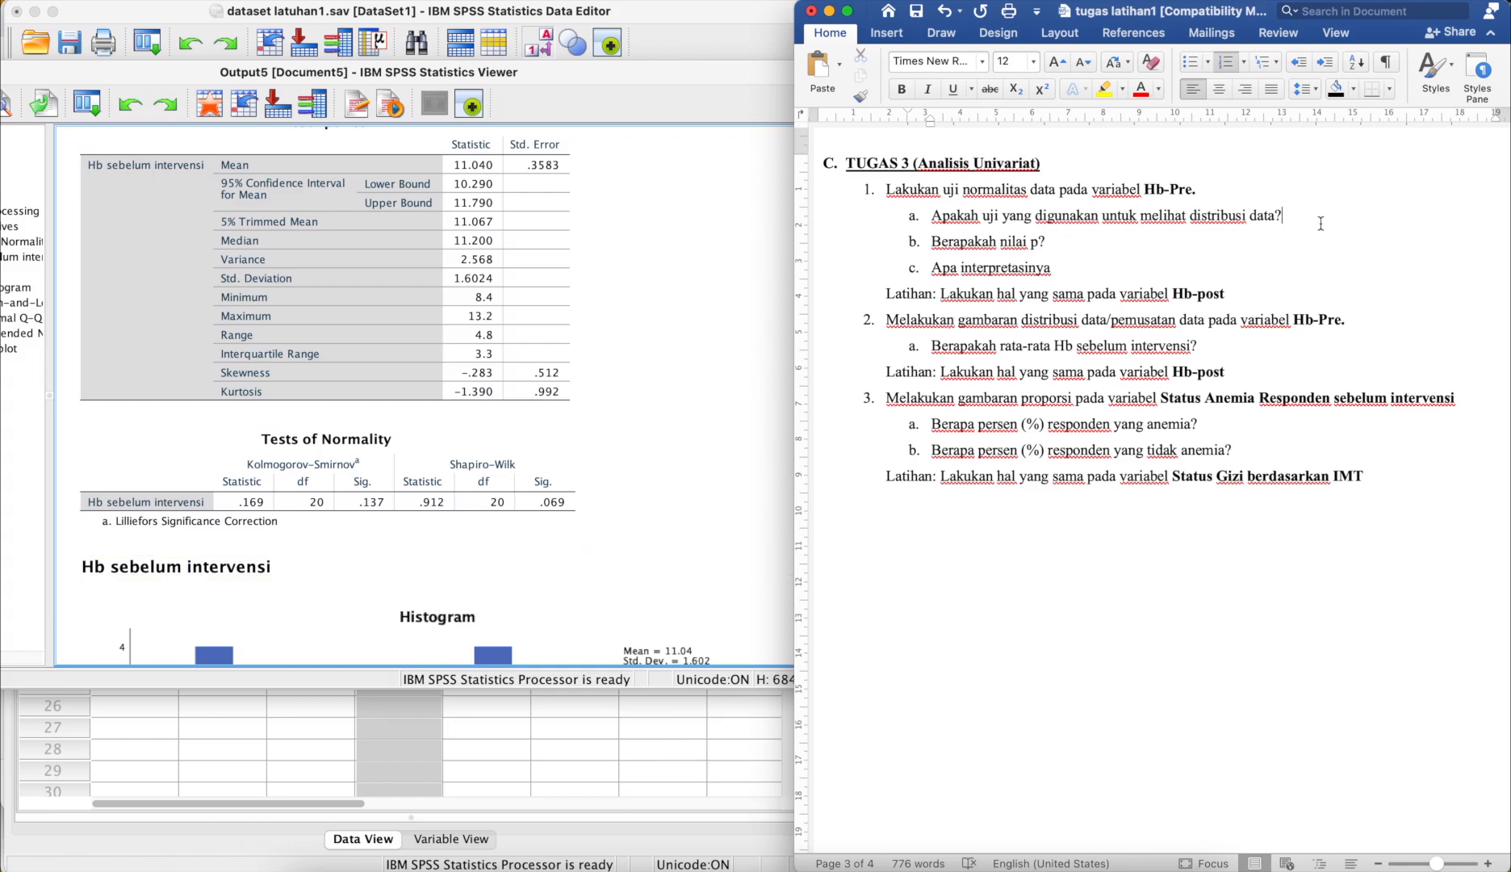
{"action": "type", "text": "Uji Shapiro wilk"}
{"action": "key", "text": "shift+Left"}
{"action": "key", "text": "shift+Left"}
{"action": "key", "text": "shift+Left"}
{"action": "key", "text": "shift+Left"}
{"action": "key", "text": "shift+Left"}
{"action": "key", "text": "shift+Left"}
{"action": "key", "text": "shift+Left"}
{"action": "key", "text": "shift+Left"}
{"action": "key", "text": "shift+Left"}
{"action": "key", "text": "shift+Left"}
{"action": "key", "text": "shift+Left"}
{"action": "key", "text": "shift+Left"}
{"action": "key", "text": "shift+Left"}
{"action": "key", "text": "shift+Left"}
{"action": "key", "text": "shift+Left"}
{"action": "key", "text": "shift+Left"}
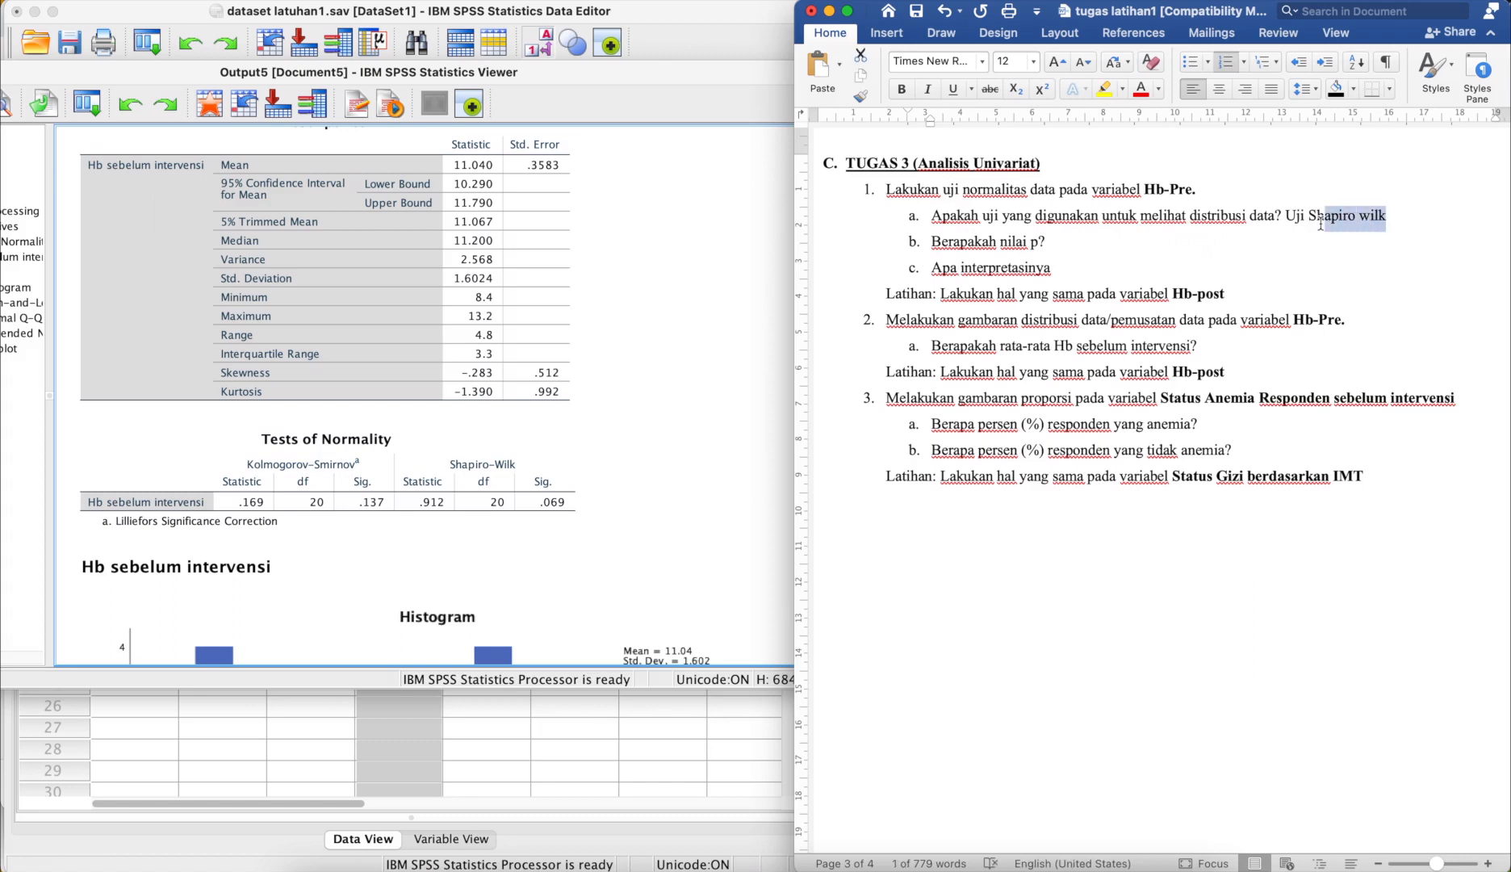
{"action": "left_click", "coordinate": [1105, 90]}
{"action": "key", "text": "Down"}
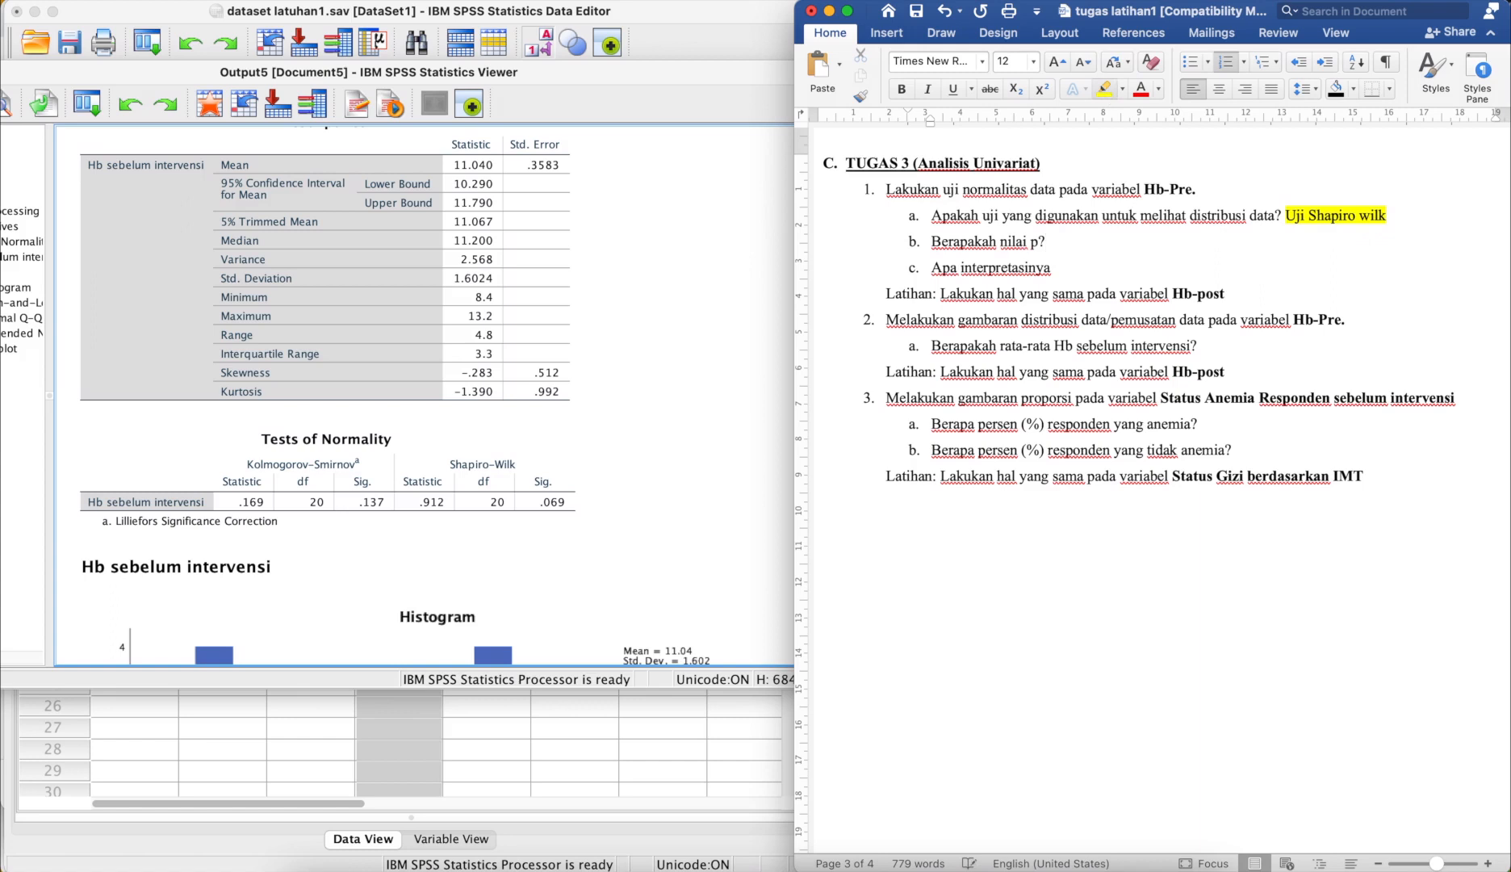
Step: Answer question 1b with the Shapiro-Wilk p value 0,069 and highlight it in yellow
{"action": "left_click", "coordinate": [541, 509]}
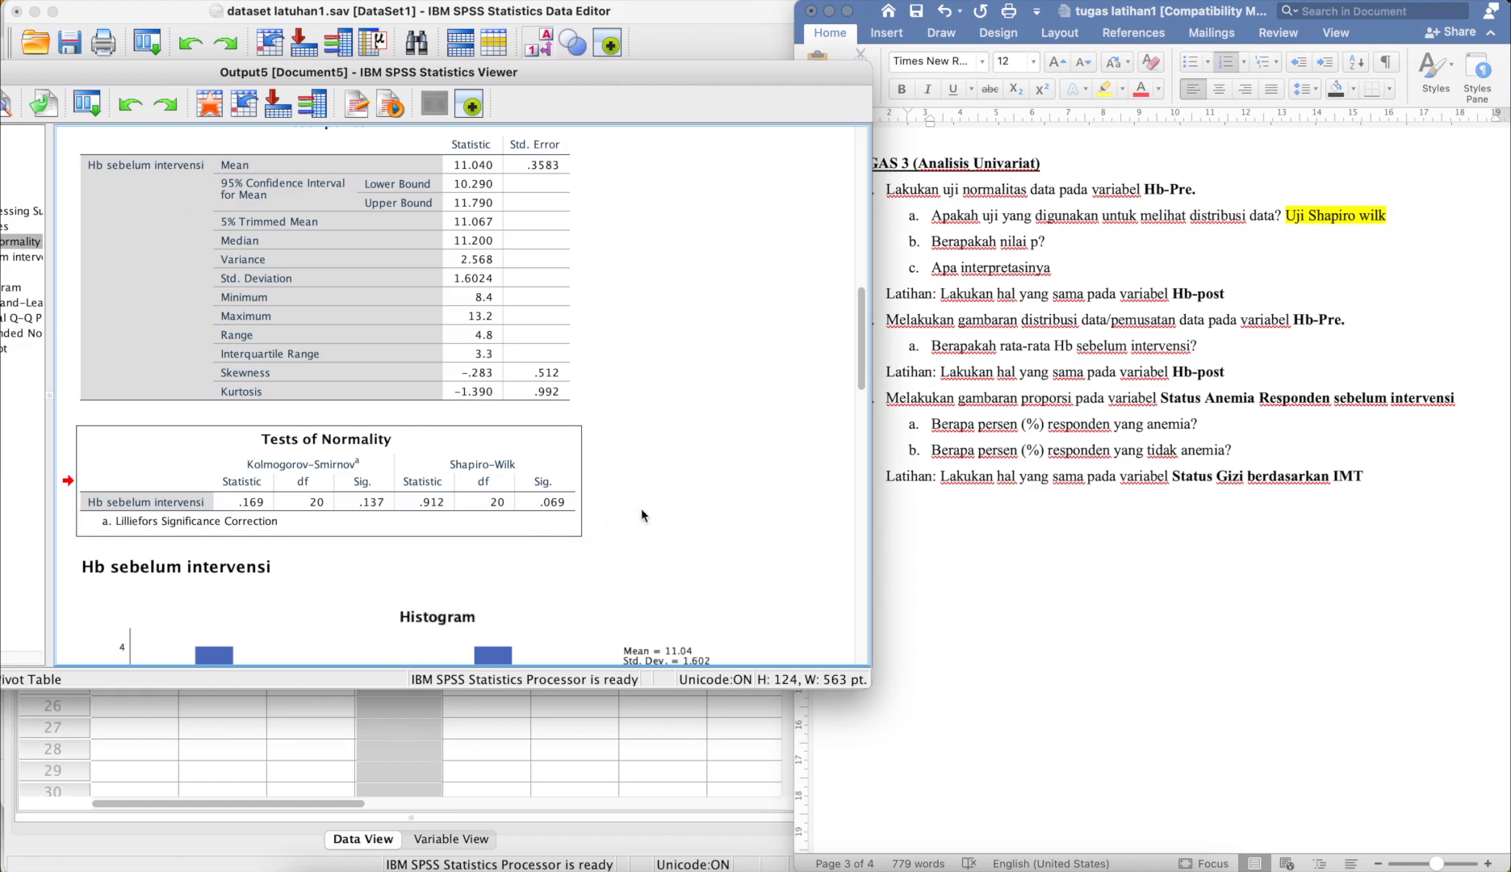
{"action": "left_click", "coordinate": [1169, 239]}
{"action": "left_click", "coordinate": [1168, 233]}
{"action": "type", "text": "0,0"}
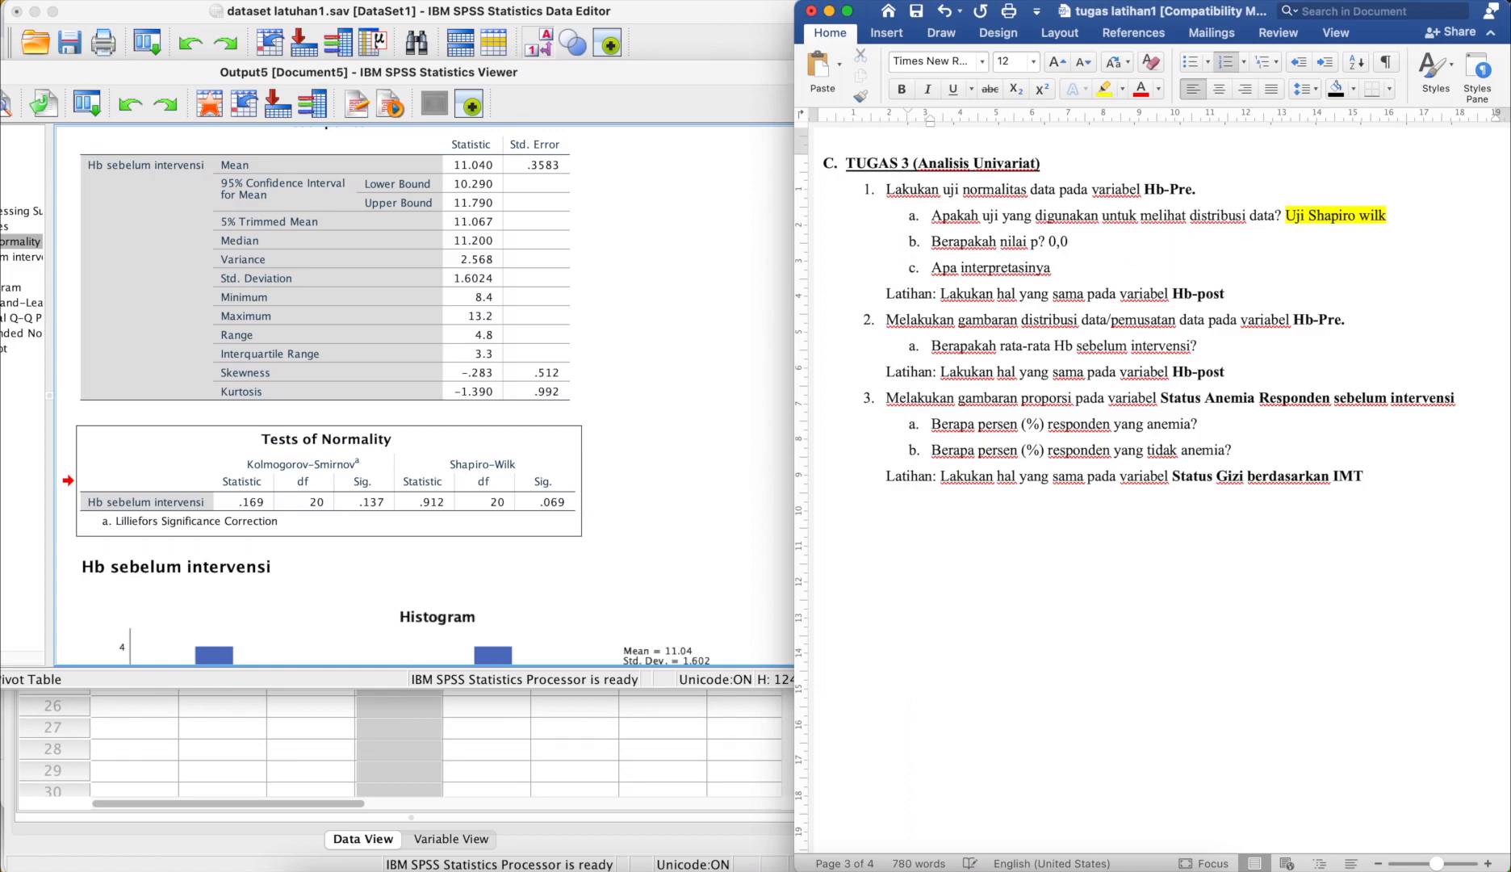
{"action": "type", "text": "69"}
{"action": "key", "text": "shift+Left"}
{"action": "key", "text": "shift+Left"}
{"action": "key", "text": "shift+Left"}
{"action": "key", "text": "shift+Left"}
{"action": "key", "text": "shift+Left"}
{"action": "left_click", "coordinate": [1106, 92]}
{"action": "key", "text": "Right"}
Step: Complete question 1c after "Apa interpretasinya" with "? Karena data p=0,069>0,05 = Data berdistribusi Normal"
{"action": "left_click", "coordinate": [1071, 272]}
{"action": "type", "text": "? Karena data "}
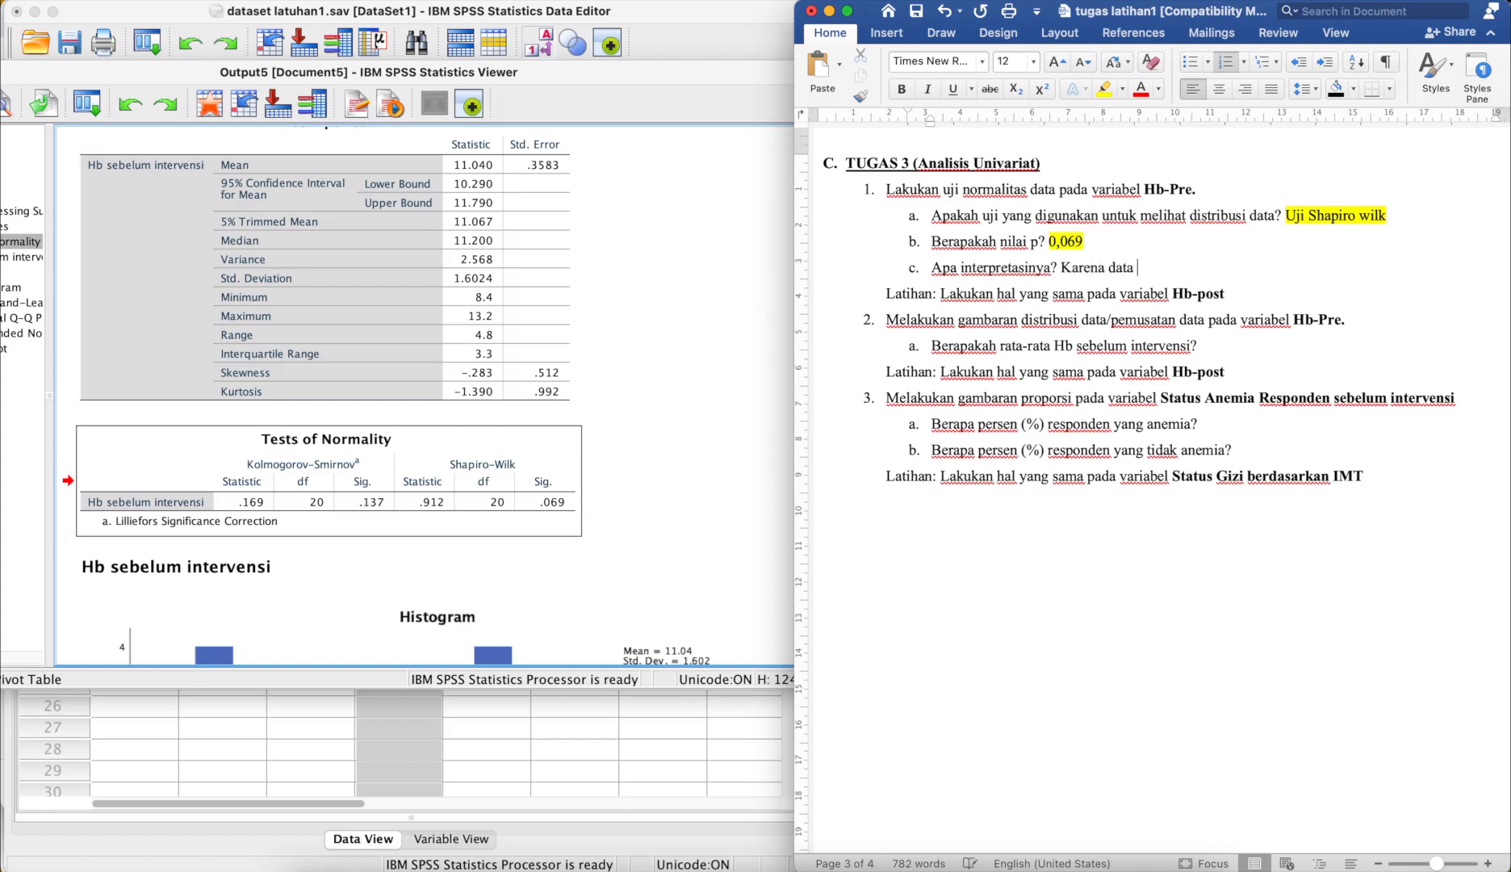
{"action": "type", "text": "p>0,05"}
{"action": "key", "text": "Left"}
{"action": "key", "text": "Left"}
{"action": "key", "text": "Left"}
{"action": "key", "text": "Left"}
{"action": "key", "text": "Left"}
{"action": "type", "text": "=0,069"}
{"action": "key", "text": "Right"}
{"action": "key", "text": "Right"}
{"action": "key", "text": "Right"}
{"action": "key", "text": "Right"}
{"action": "key", "text": "Right"}
{"action": "type", "text": "= Data ber"}
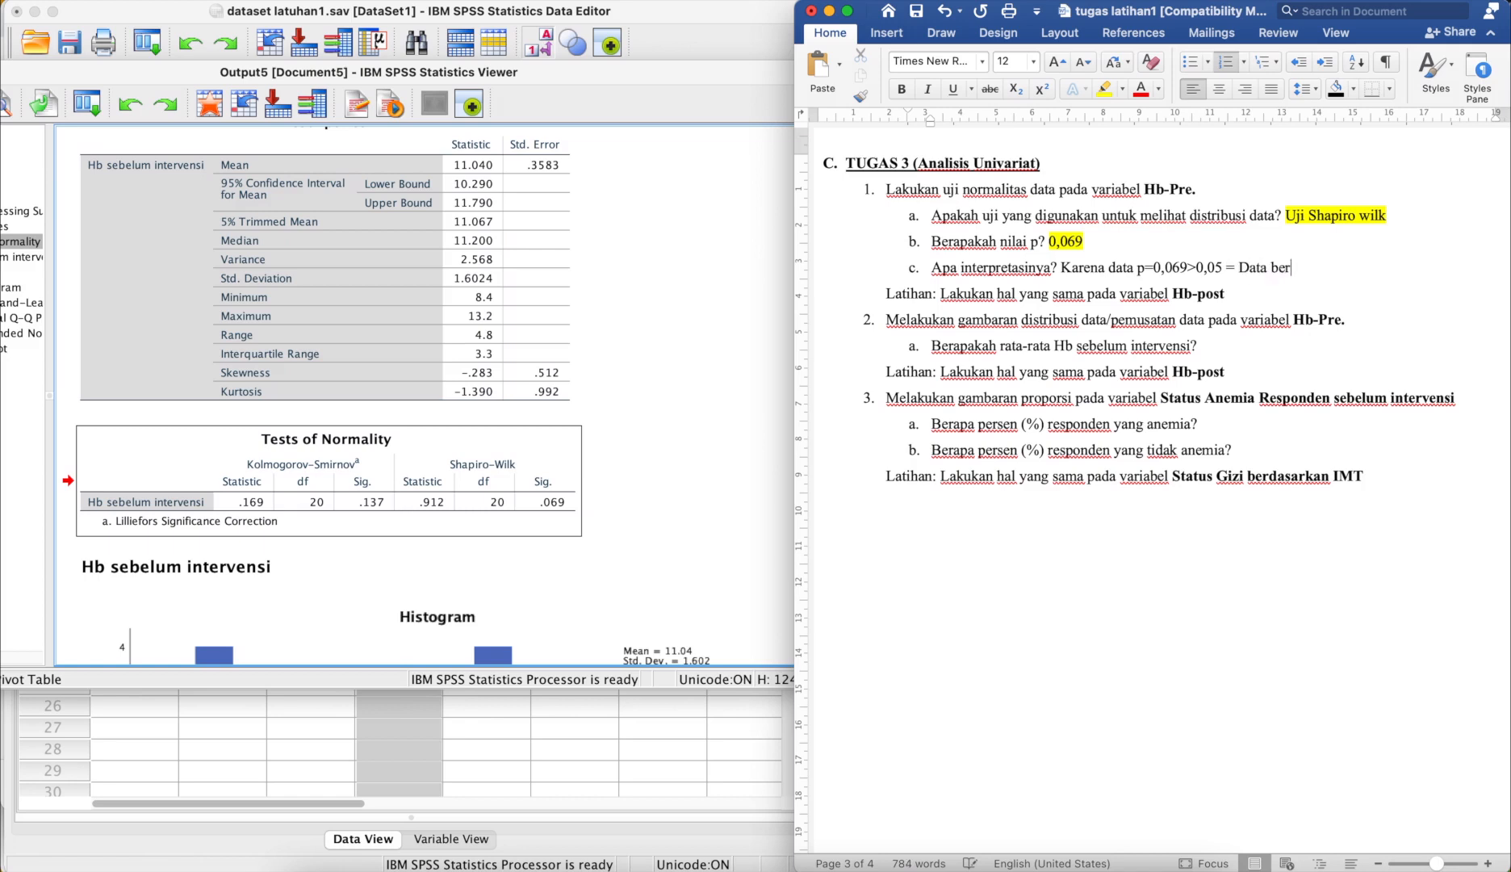
{"action": "type", "text": "distribusi Normal"}
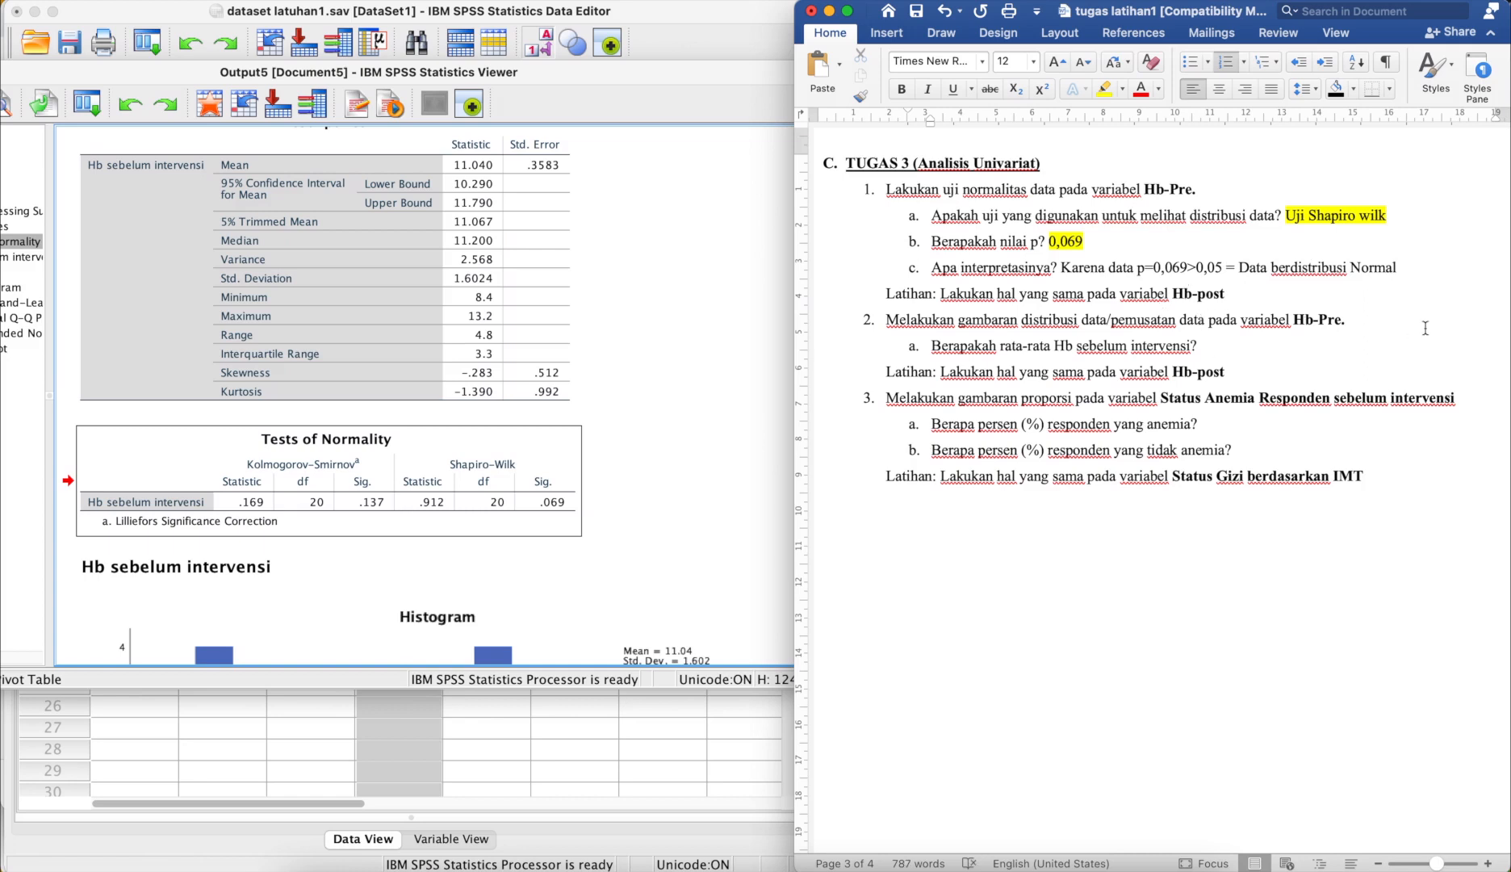
Step: Highlight "Data berdistribusi Normal" in the answer to question 1c in yellow
{"action": "left_click_drag", "start_coordinate": [1420, 268], "coordinate": [1241, 272]}
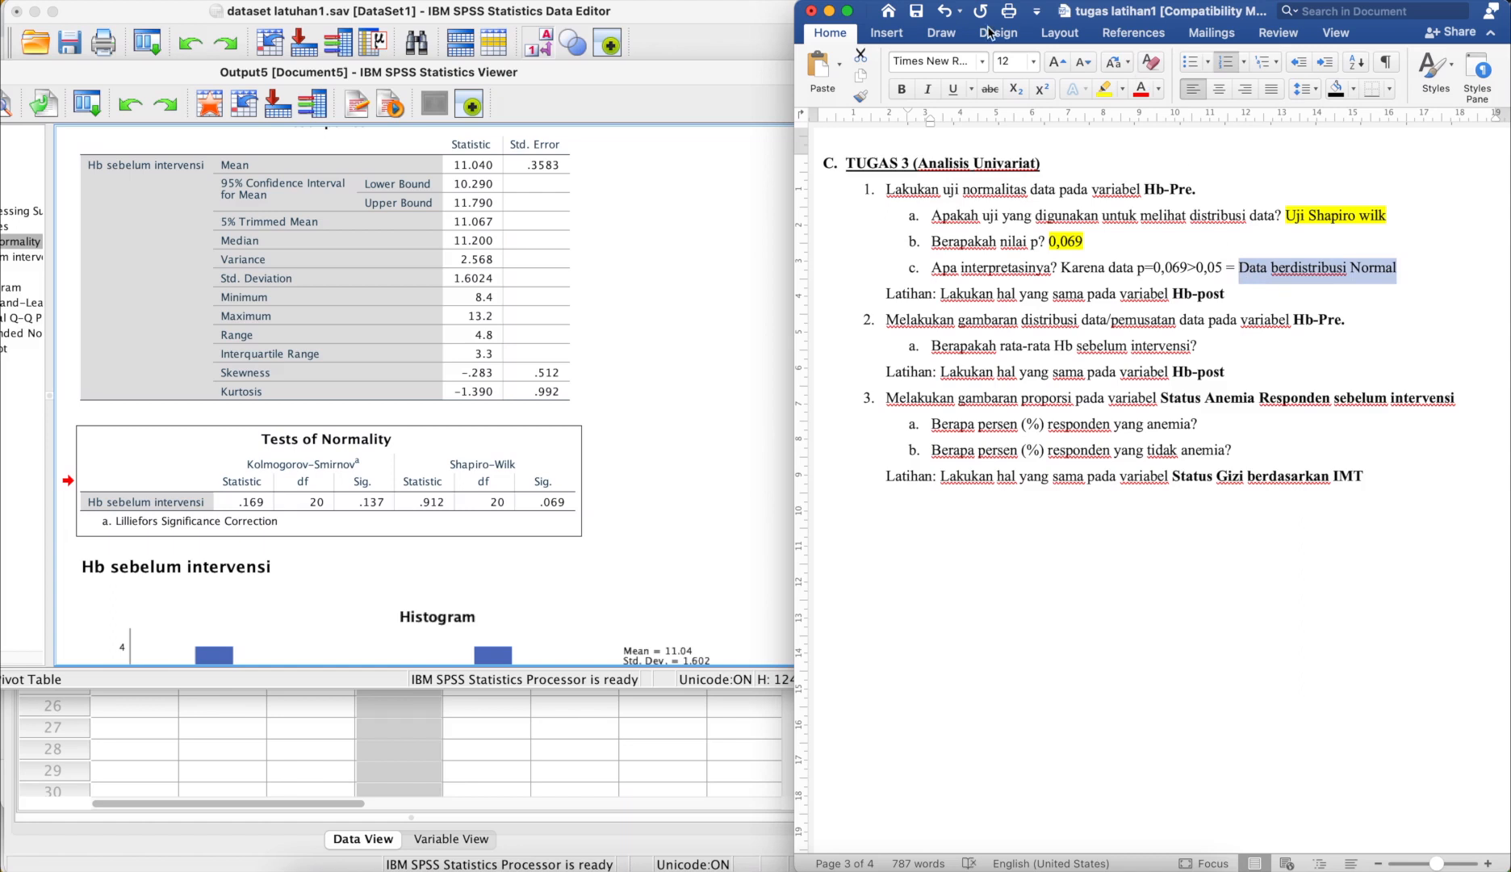
{"action": "left_click", "coordinate": [1105, 89]}
{"action": "key", "text": "Left"}
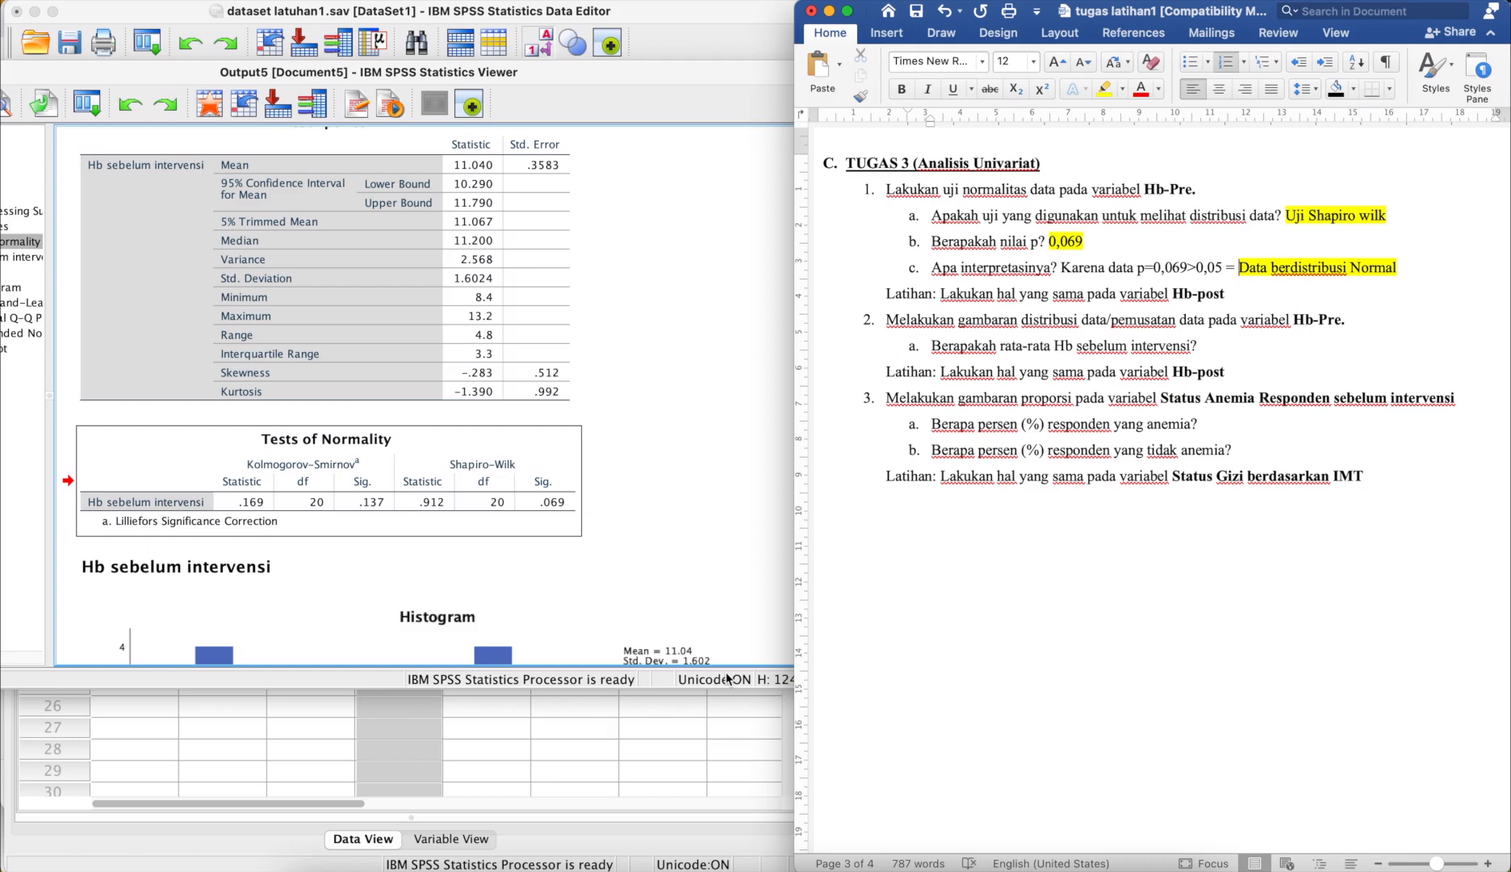
Step: Review the Hb sebelum intervensi histogram, stem-and-leaf, Q-Q plots and boxplot in the output, ending at the Descriptives and Tests of Normality tables
{"action": "left_click", "coordinate": [656, 632]}
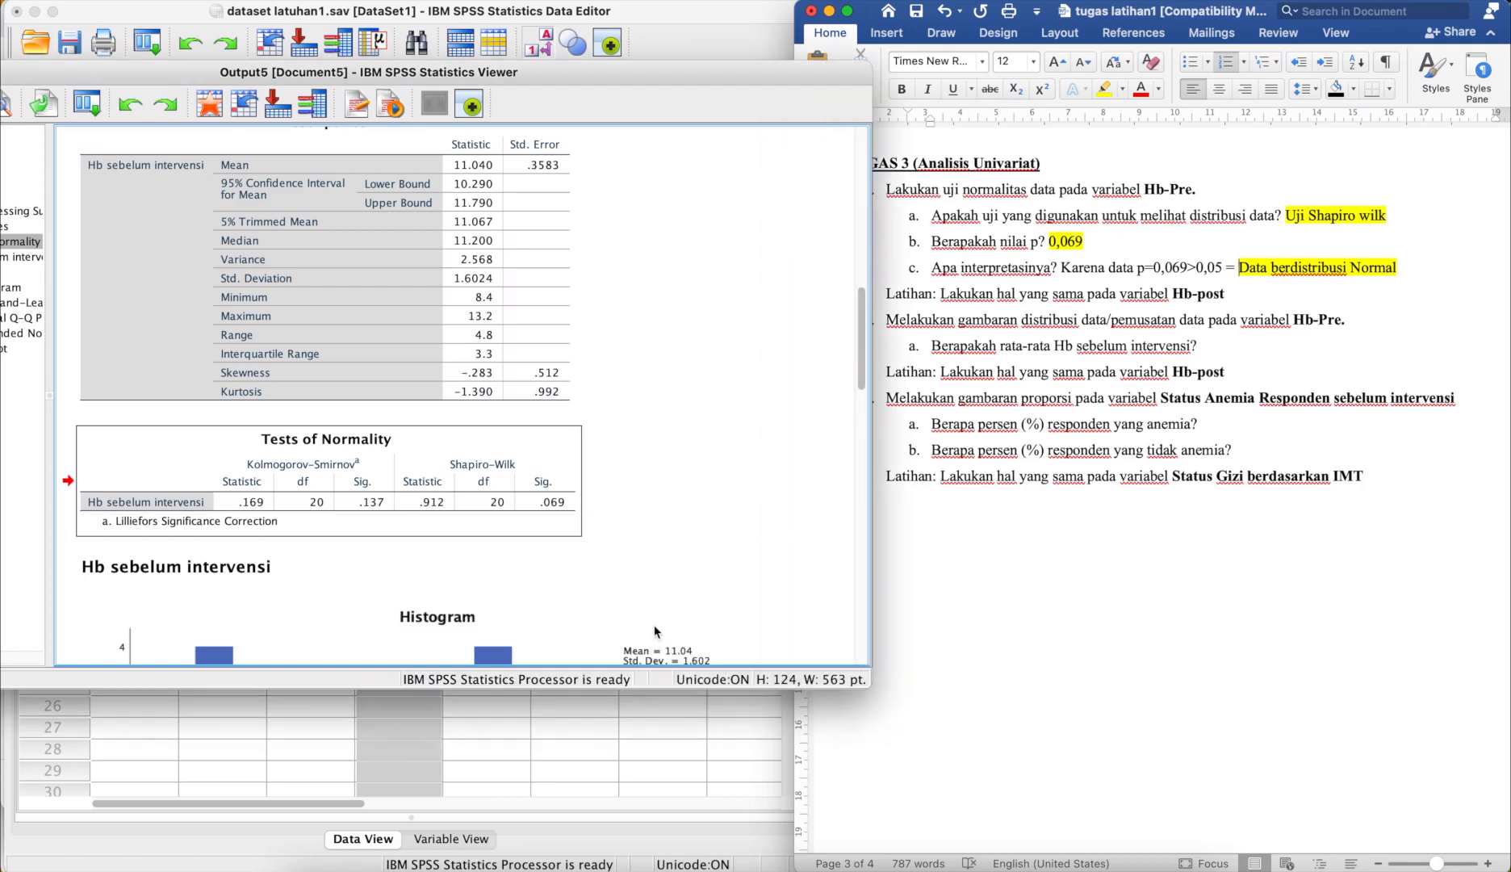
{"action": "left_click", "coordinate": [376, 465]}
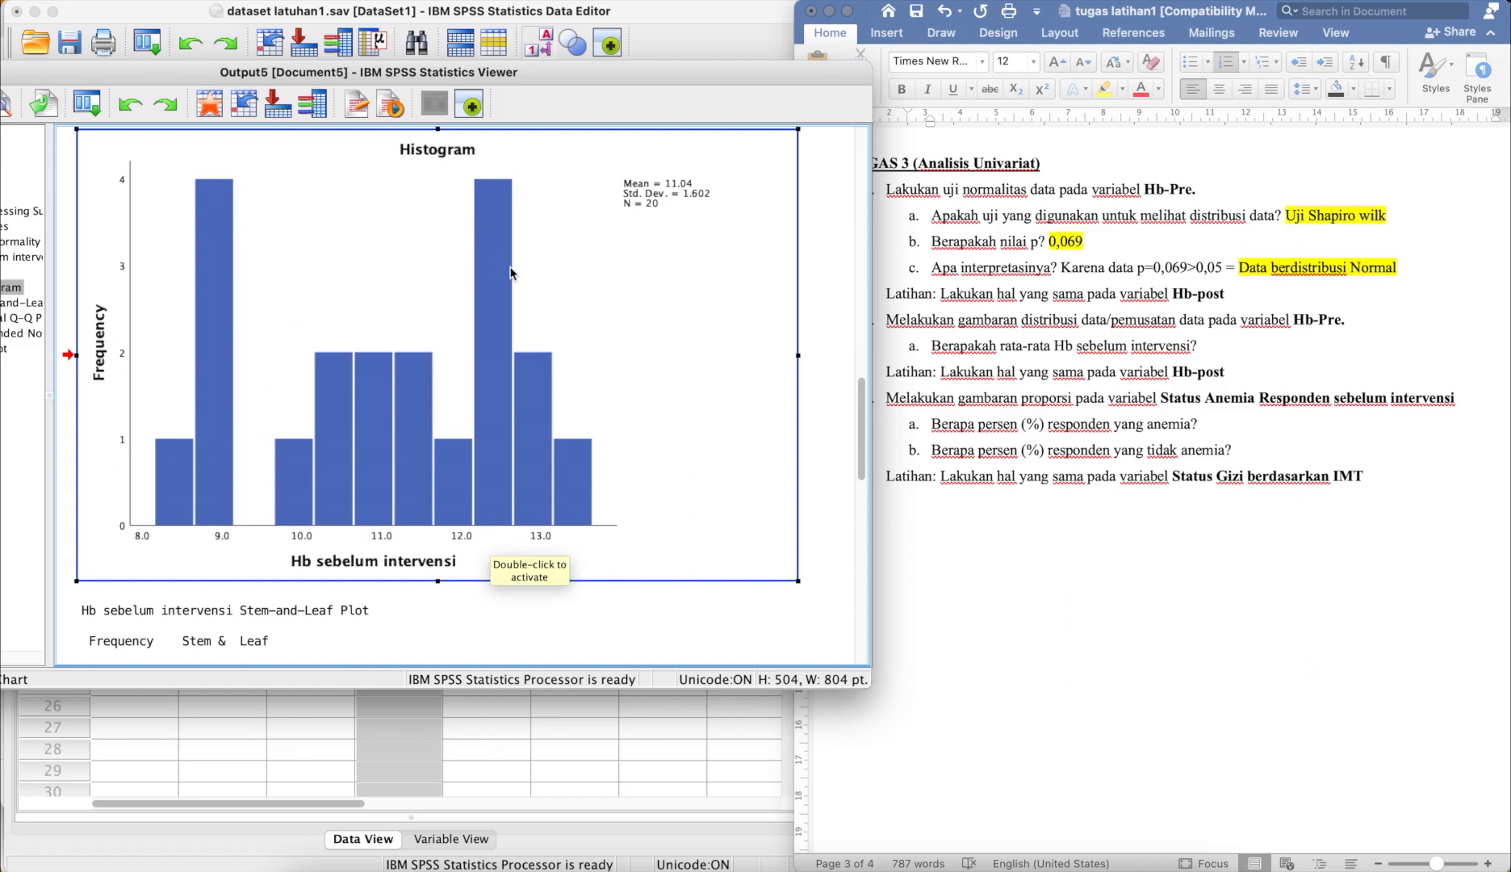
{"action": "scroll", "coordinate": [508, 273], "scroll_direction": "down", "scroll_amount": 15}
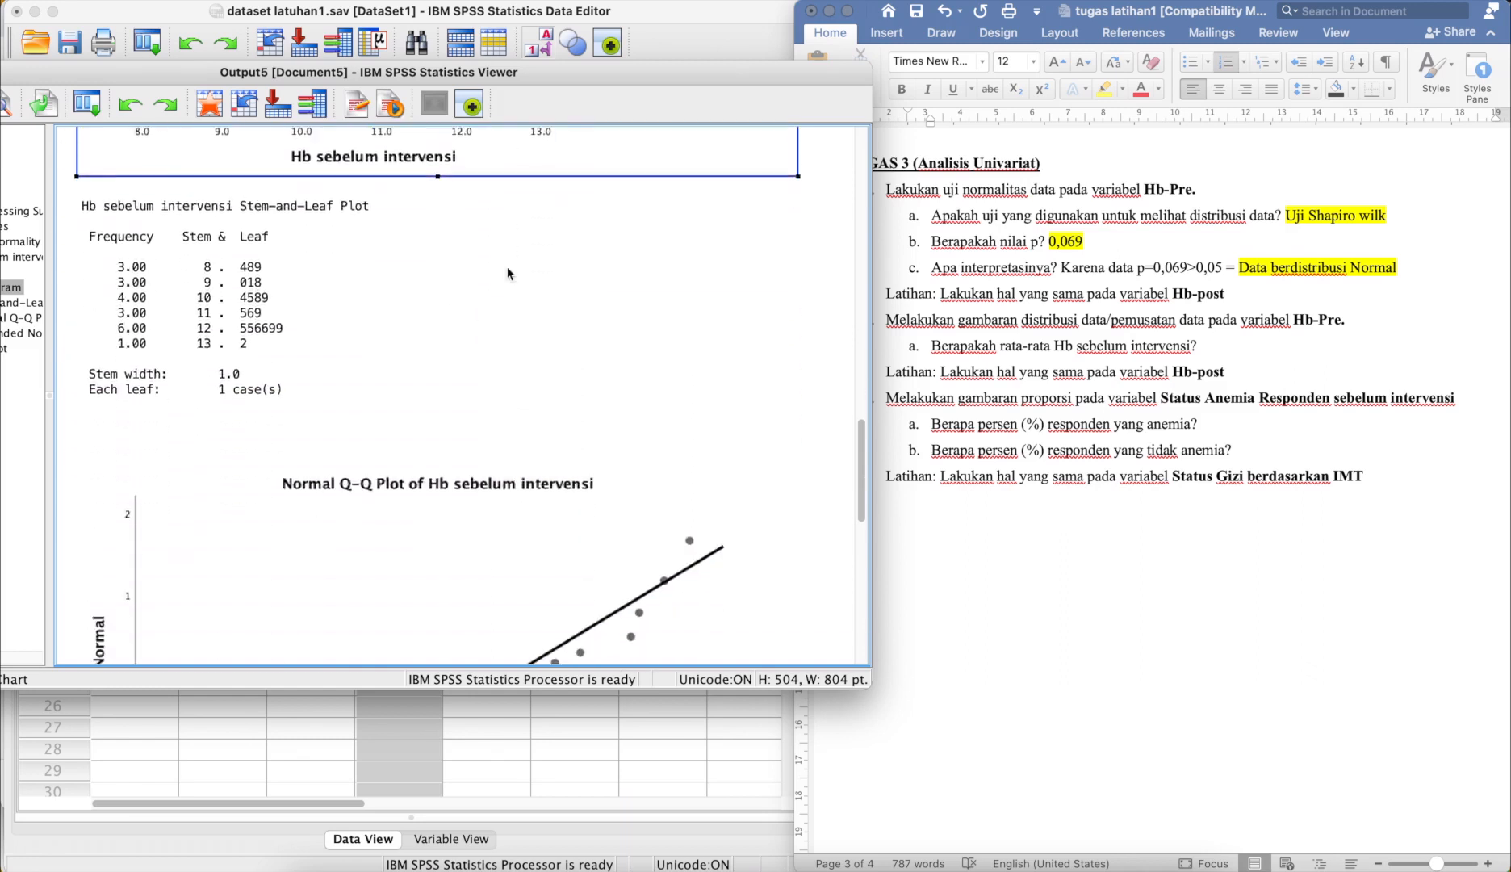
{"action": "scroll", "coordinate": [508, 272], "scroll_direction": "down", "scroll_amount": 15}
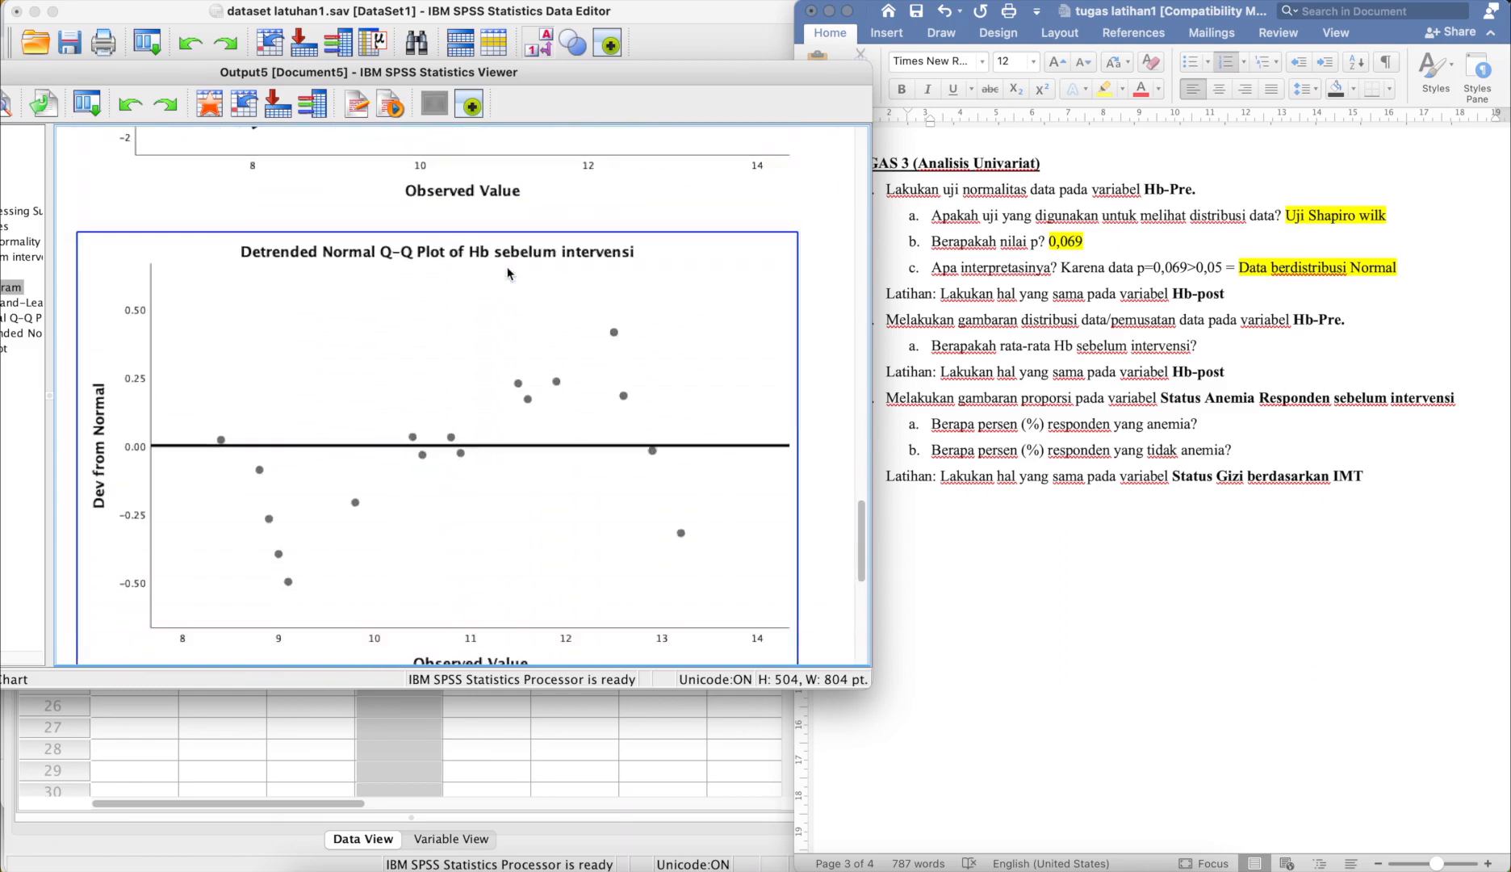
{"action": "scroll", "coordinate": [507, 273], "scroll_direction": "down", "scroll_amount": 2}
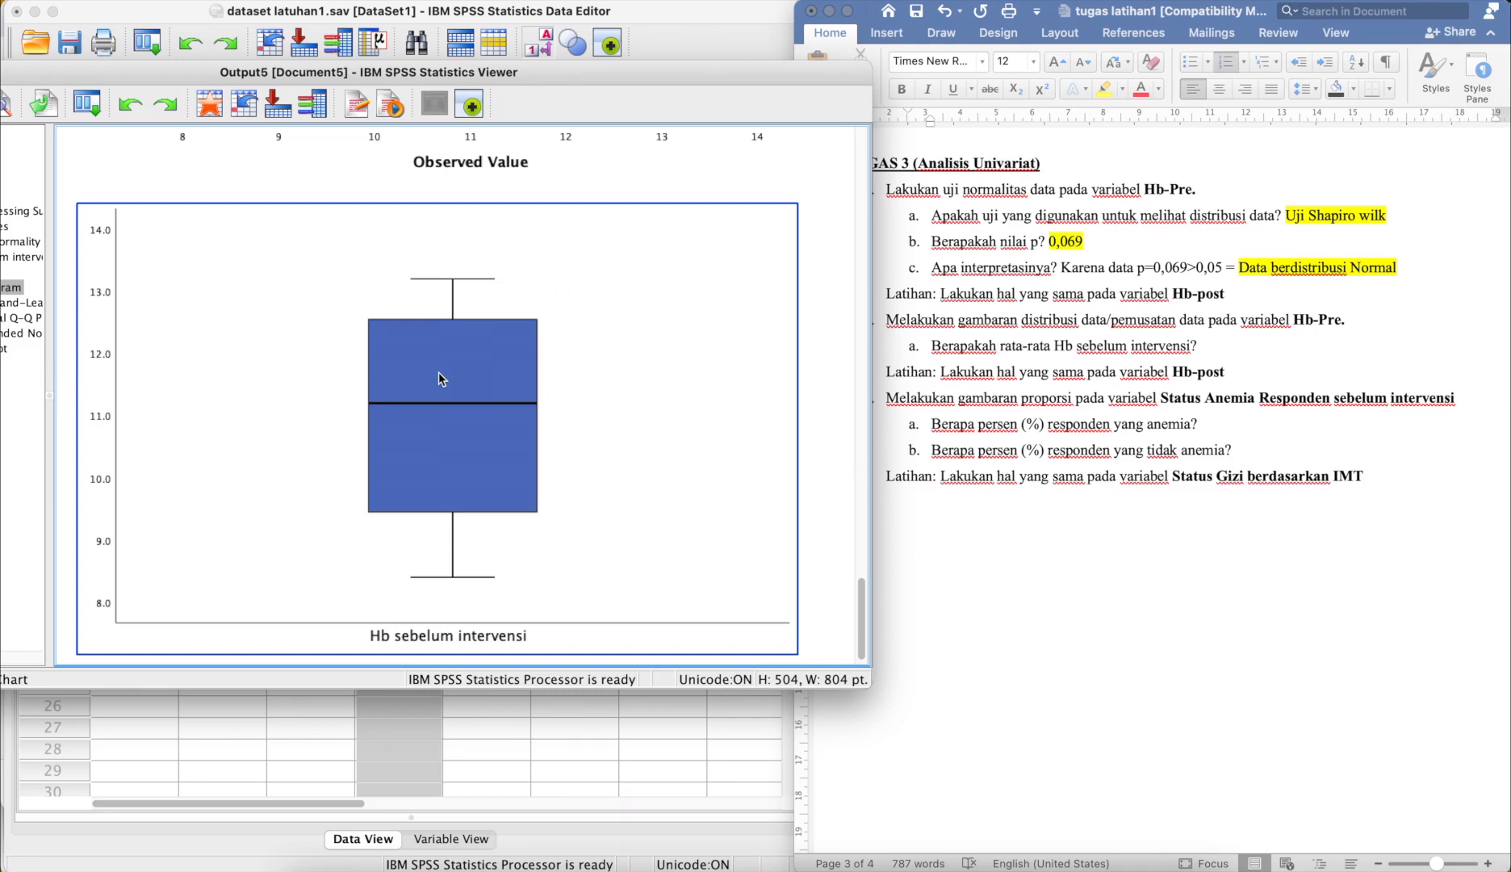
{"action": "scroll", "coordinate": [439, 377], "scroll_direction": "up", "scroll_amount": 10}
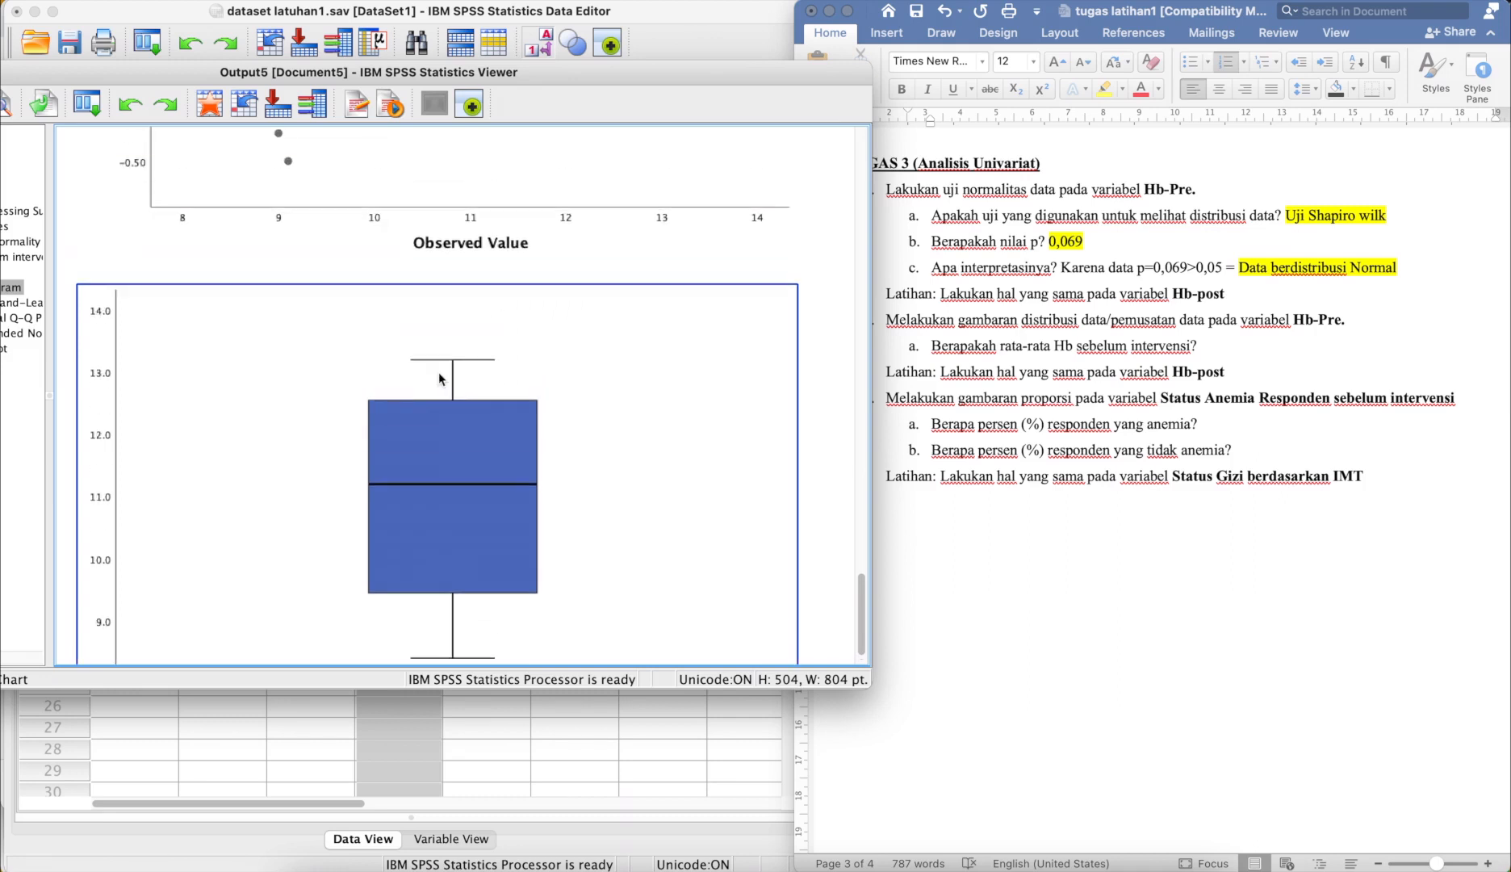
{"action": "scroll", "coordinate": [438, 376], "scroll_direction": "up", "scroll_amount": 15}
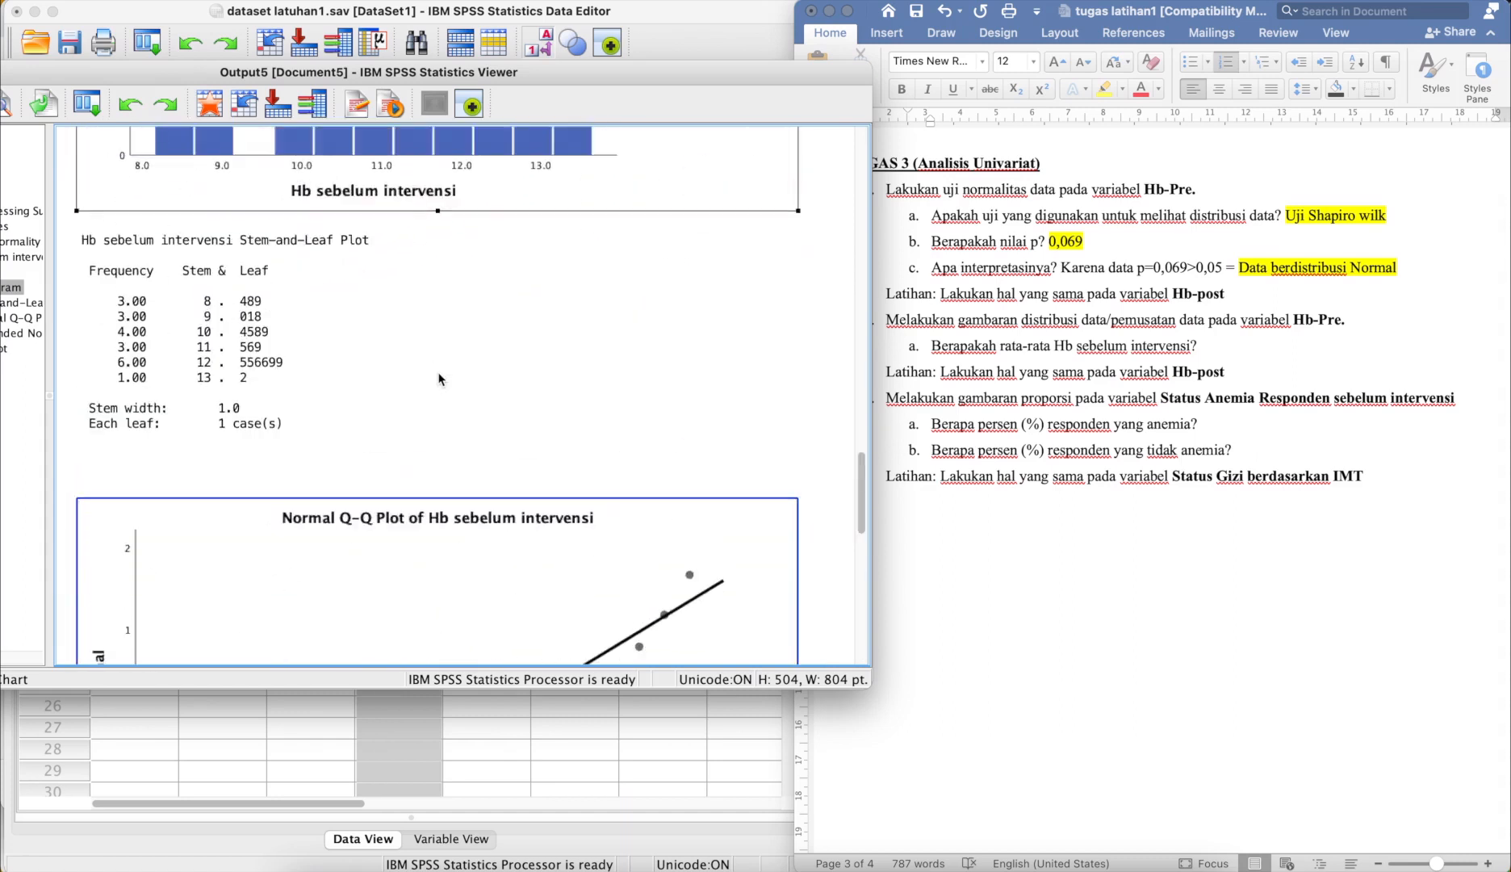
{"action": "scroll", "coordinate": [438, 377], "scroll_direction": "down", "scroll_amount": 12}
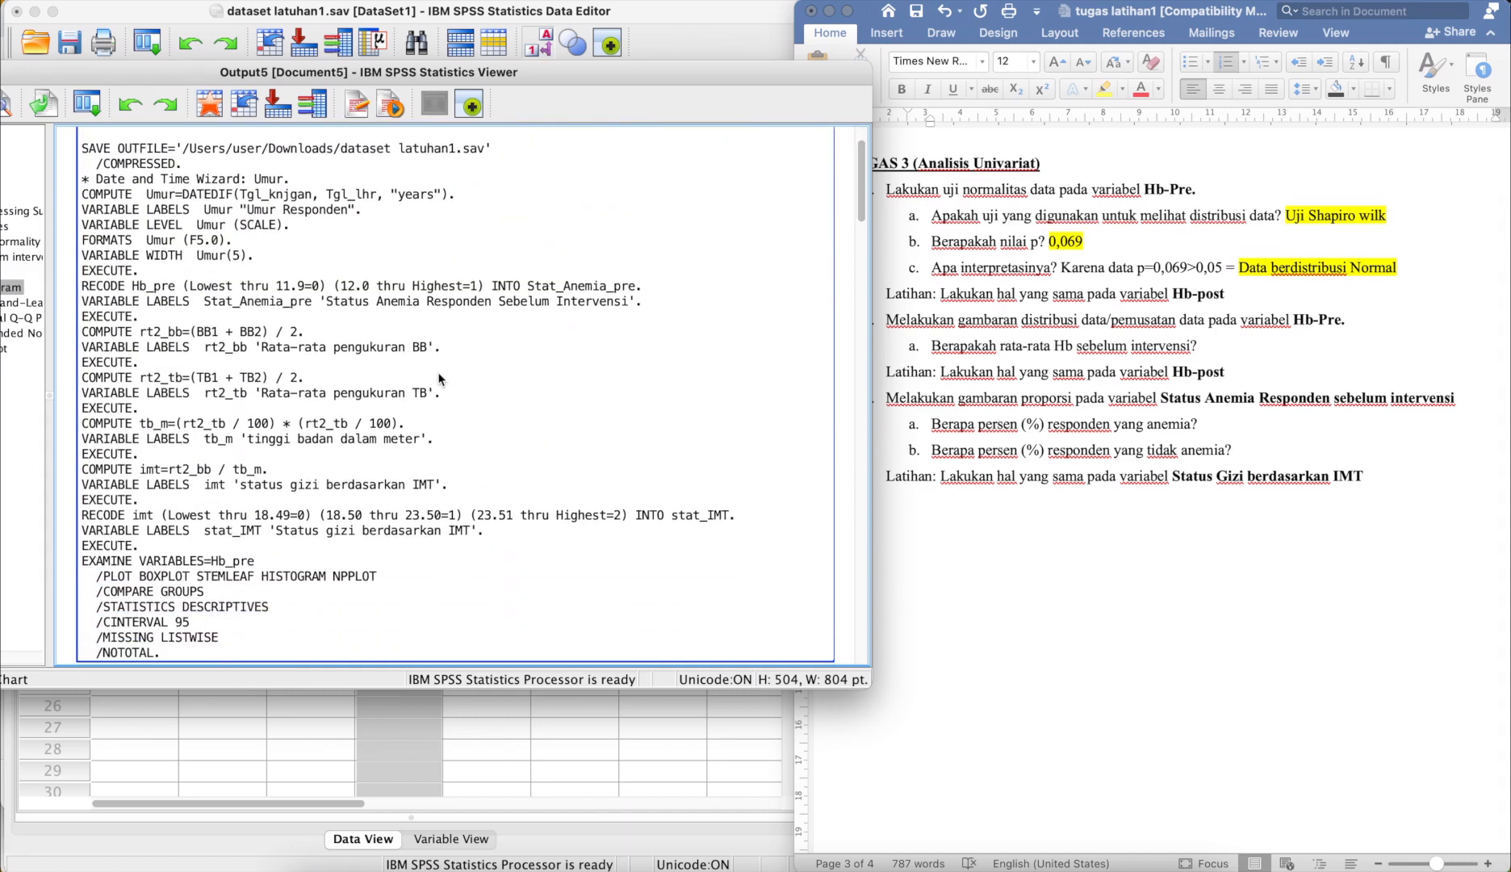
{"action": "scroll", "coordinate": [438, 380], "scroll_direction": "down", "scroll_amount": 6}
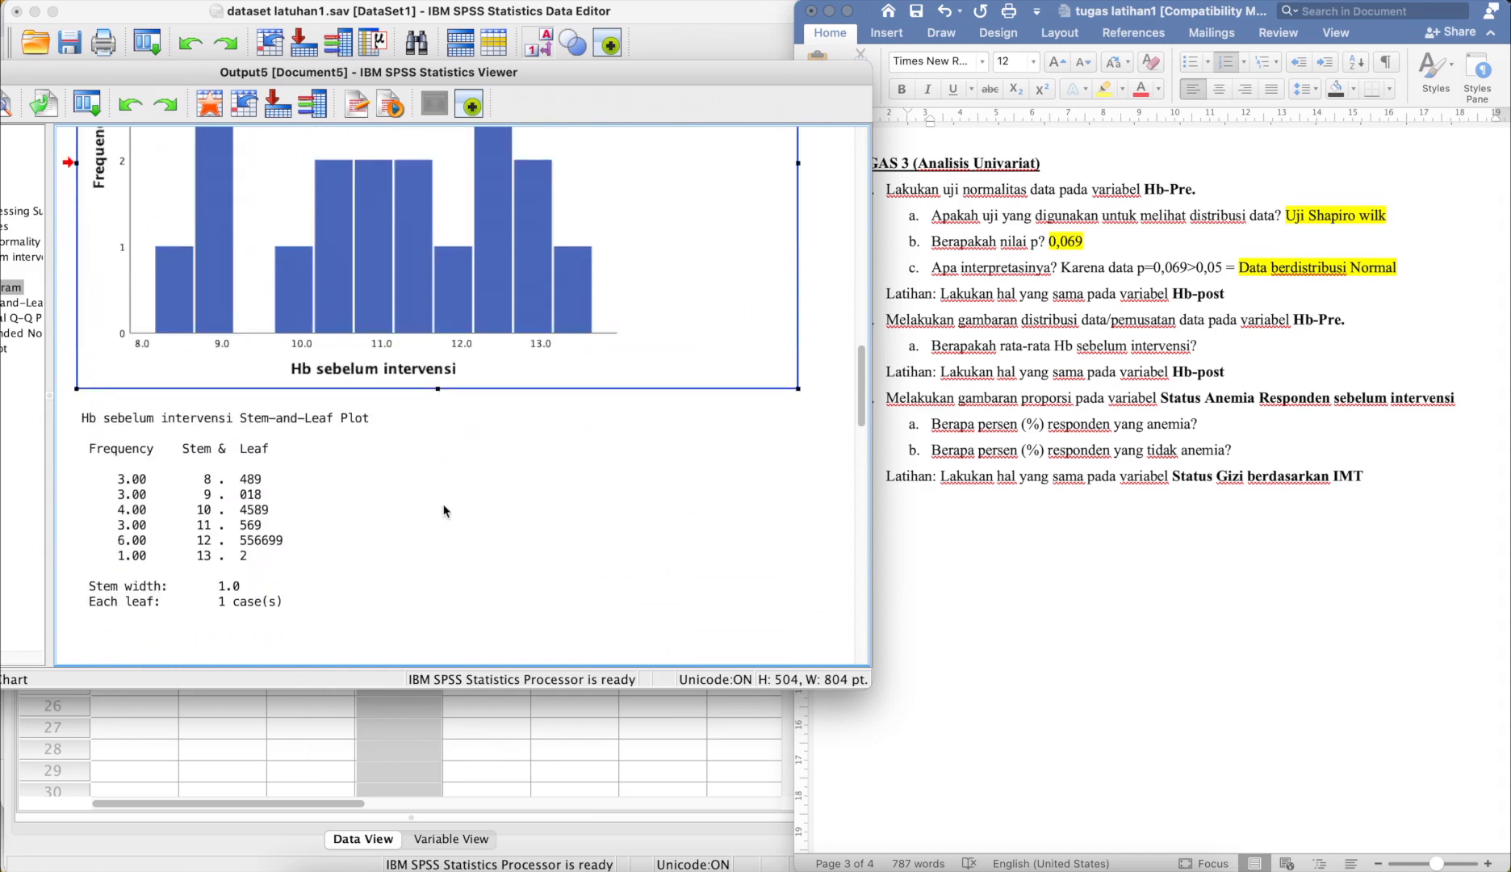
{"action": "scroll", "coordinate": [440, 504], "scroll_direction": "up", "scroll_amount": 7}
{"action": "scroll", "coordinate": [444, 510], "scroll_direction": "up", "scroll_amount": 10}
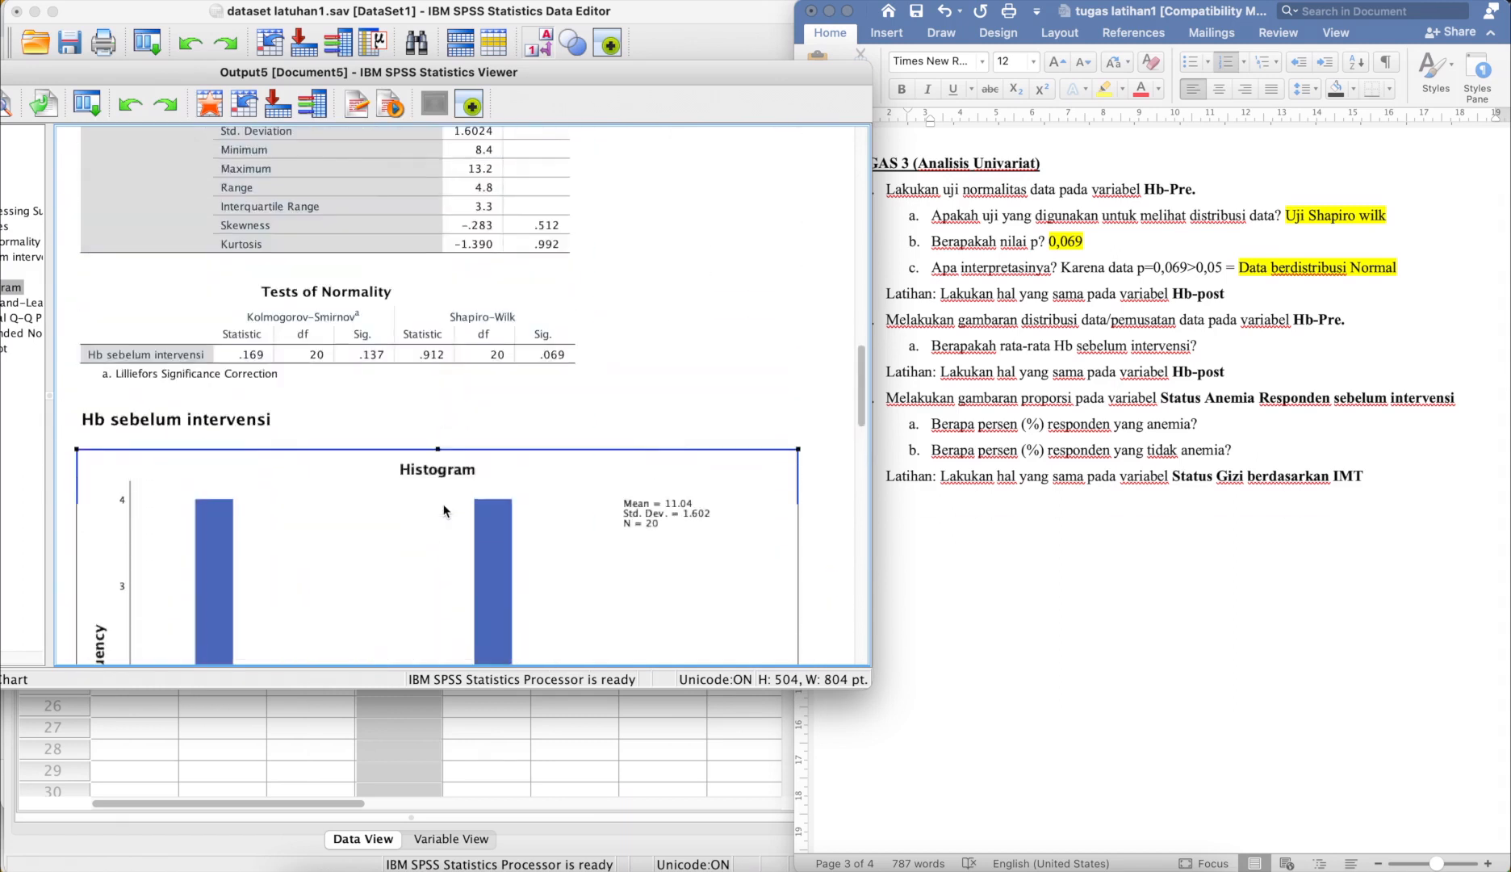
{"action": "scroll", "coordinate": [441, 503], "scroll_direction": "down", "scroll_amount": 4}
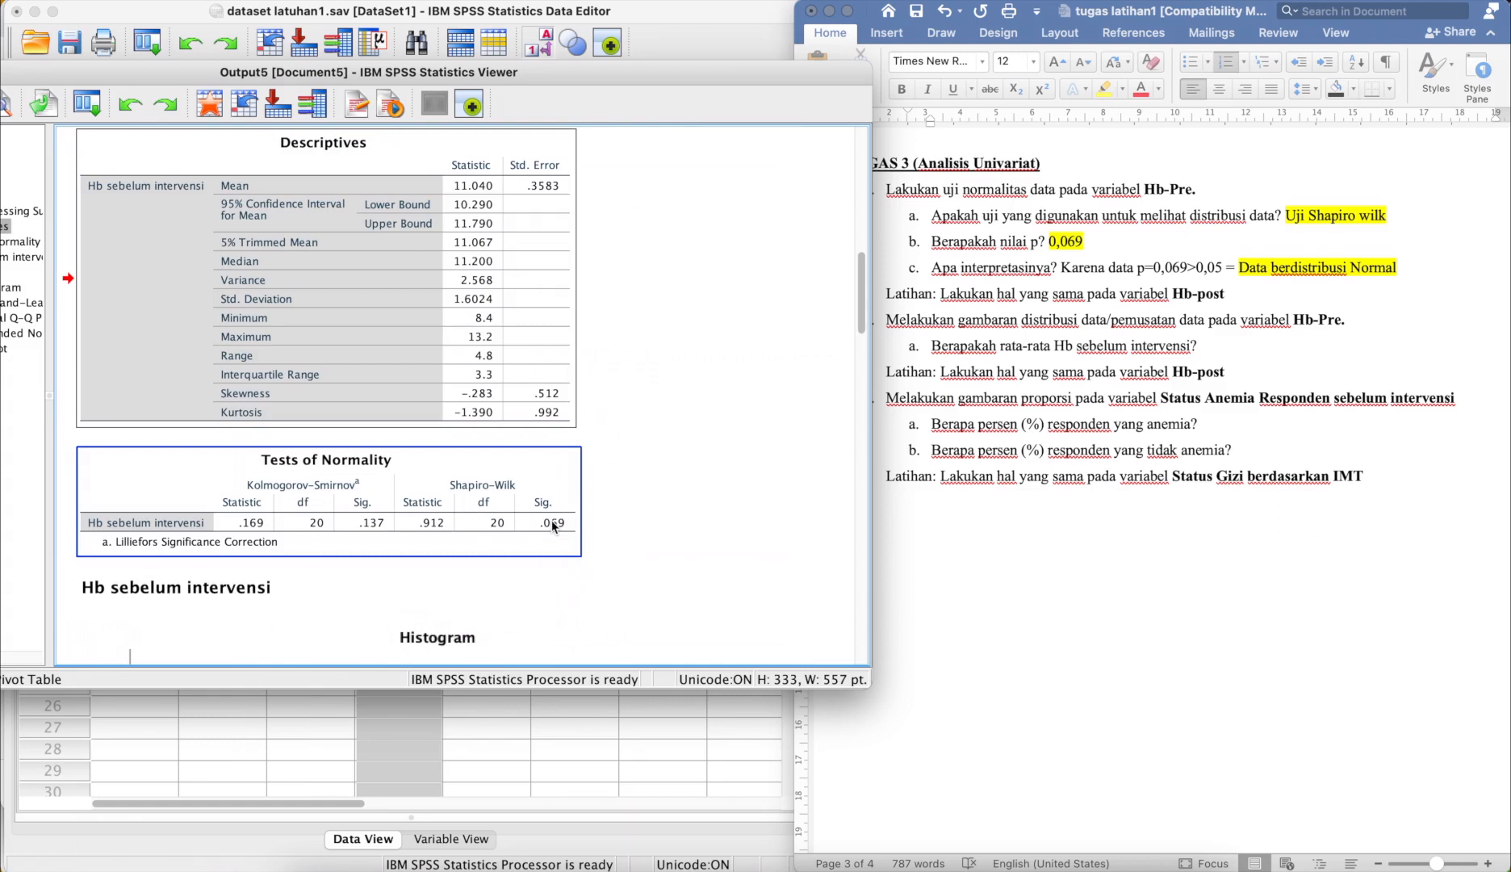
{"action": "left_click", "coordinate": [651, 512]}
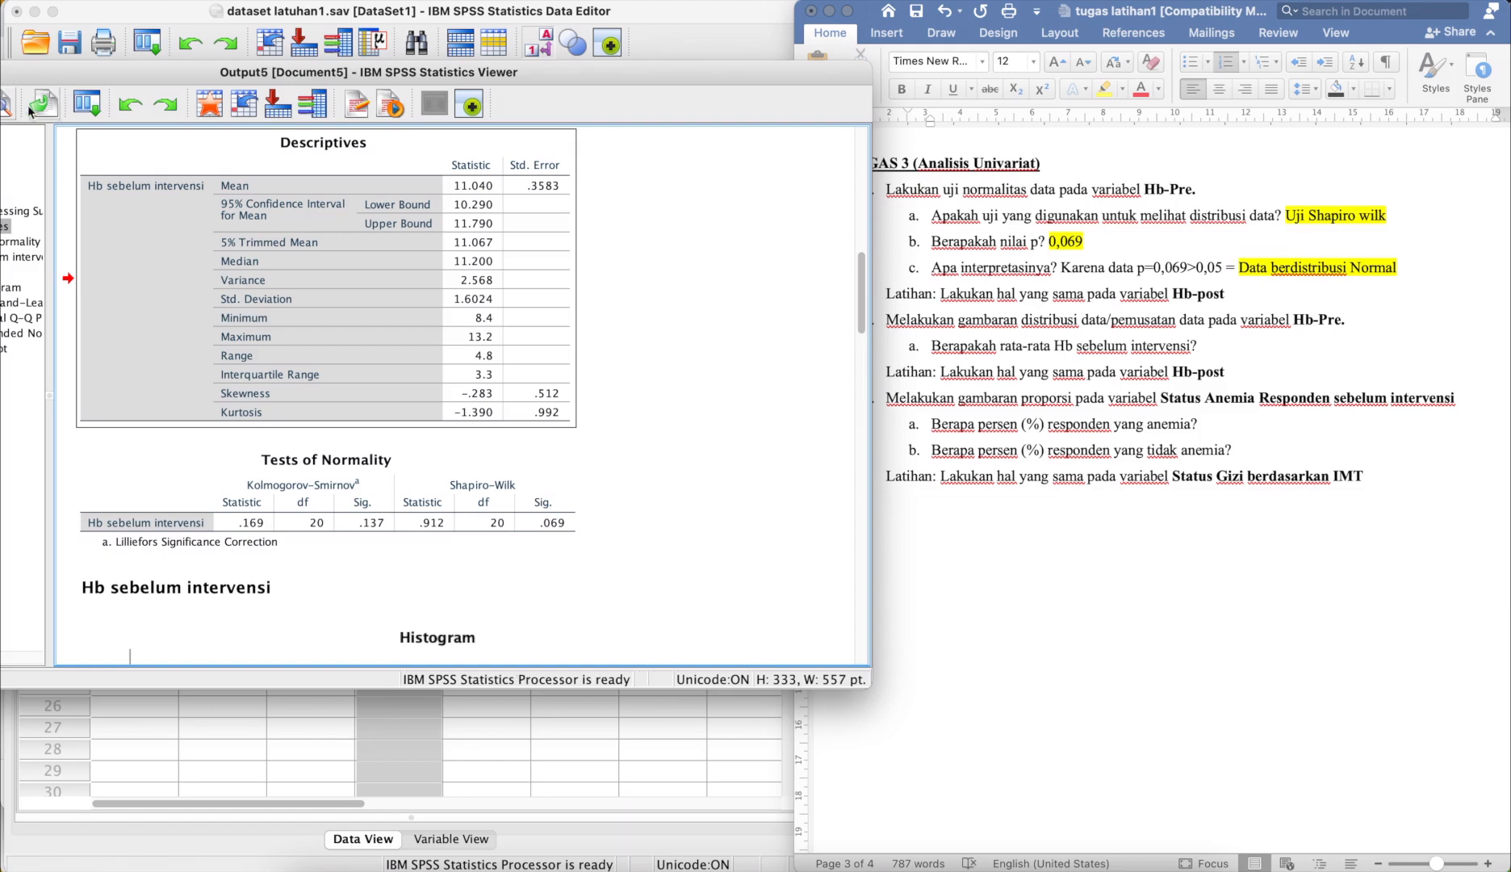
{"action": "left_click", "coordinate": [133, 235]}
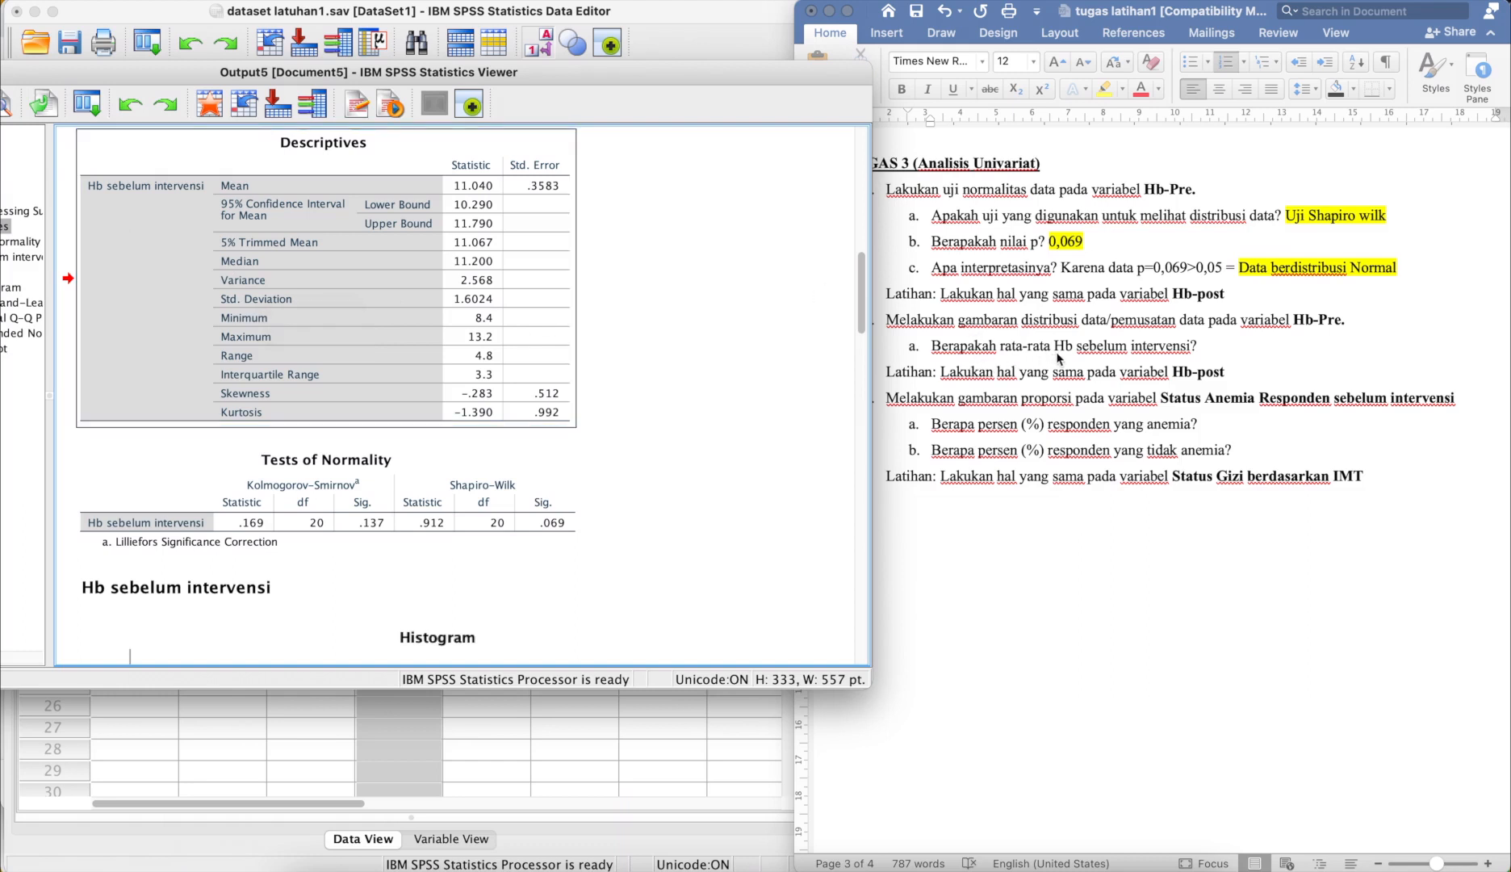
Step: Enter the mean 11,04 from the Descriptives table as the answer to question 2a on the average Hb before intervention
{"action": "left_click", "coordinate": [485, 373]}
{"action": "left_click", "coordinate": [1216, 381]}
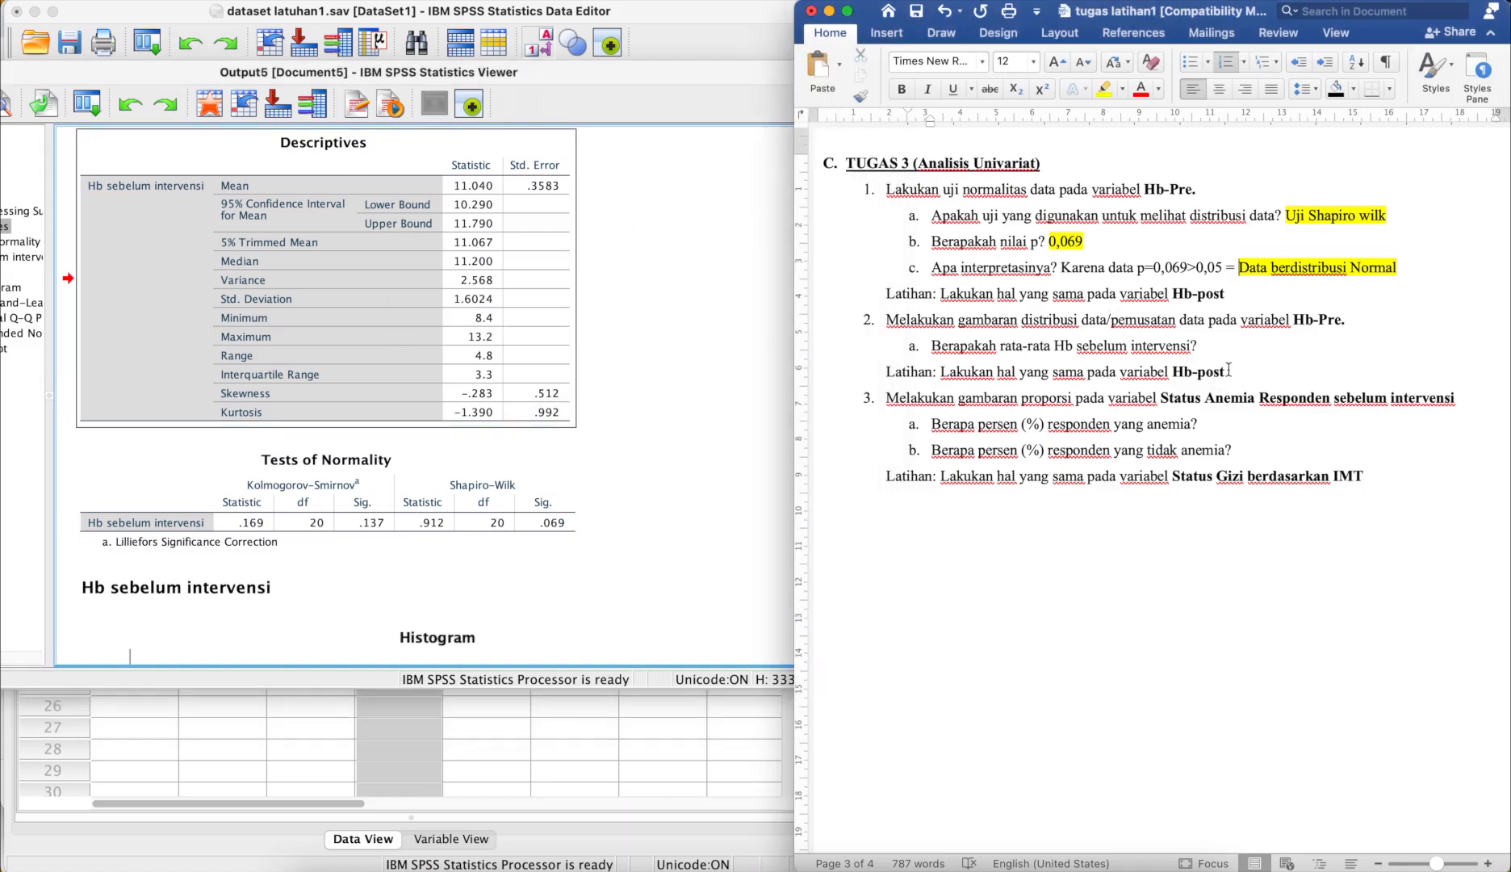
{"action": "left_click", "coordinate": [1231, 348]}
{"action": "type", "text": "11,04"}
Step: Insert a single ± symbol from the Symbol font directly after 11,04 in the answer to question 2a
{"action": "left_click", "coordinate": [888, 34]}
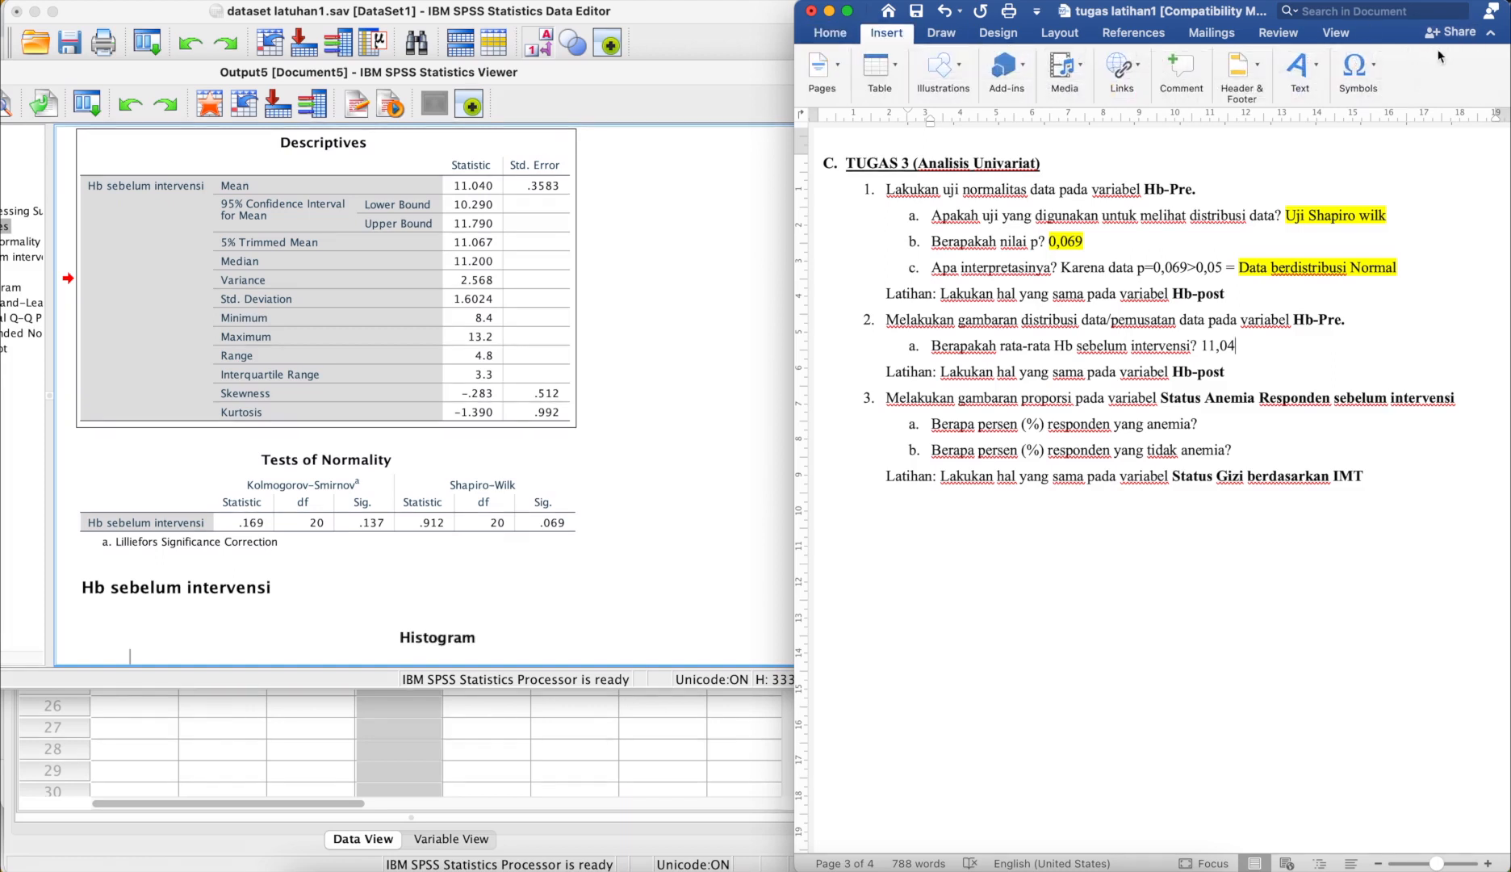
{"action": "left_click", "coordinate": [1365, 91]}
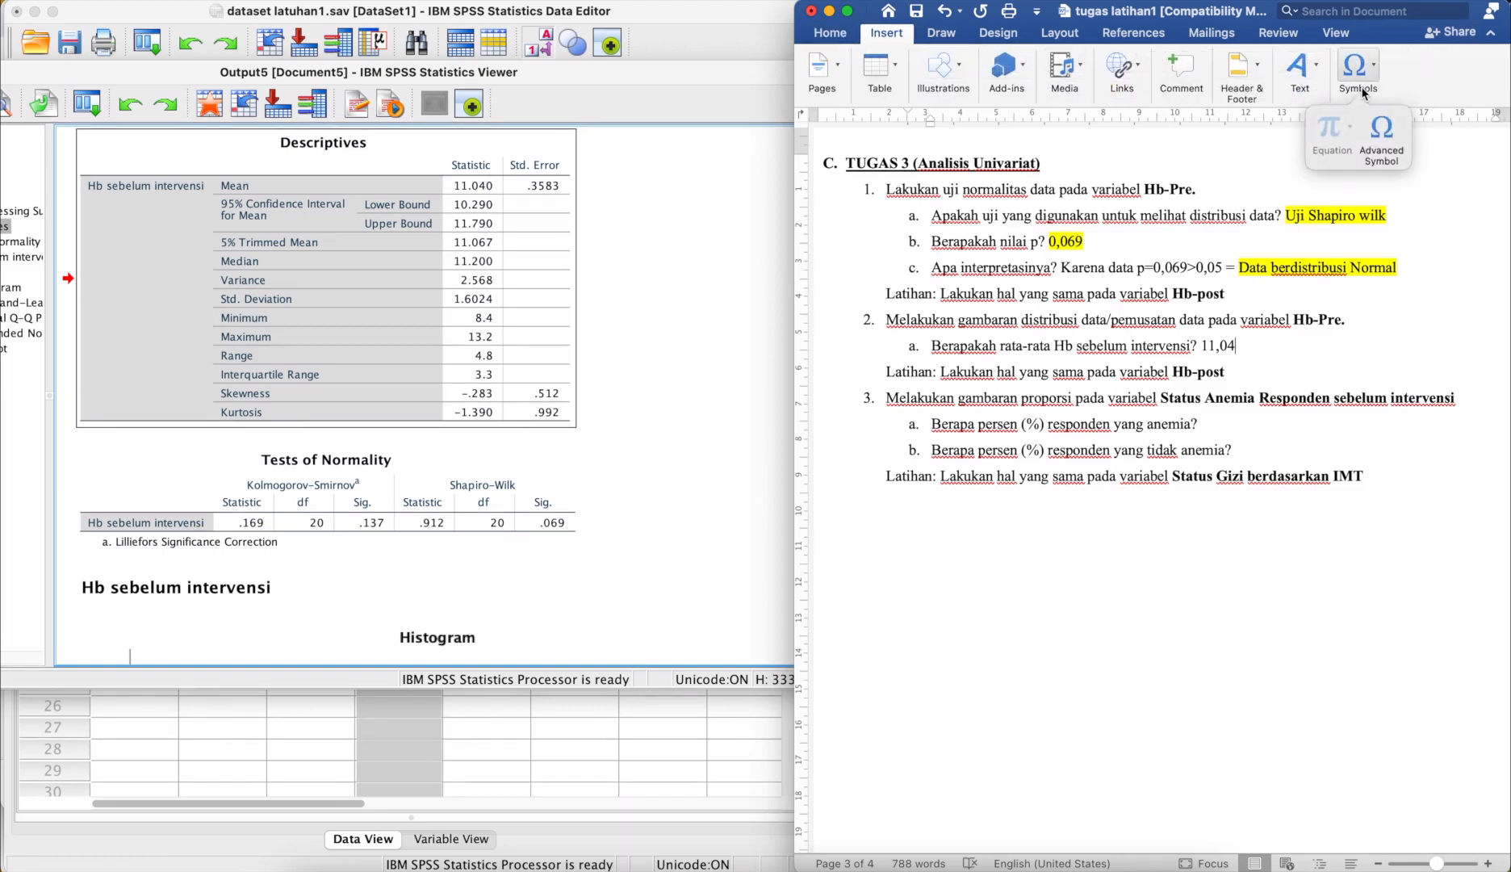
{"action": "left_click", "coordinate": [1381, 130]}
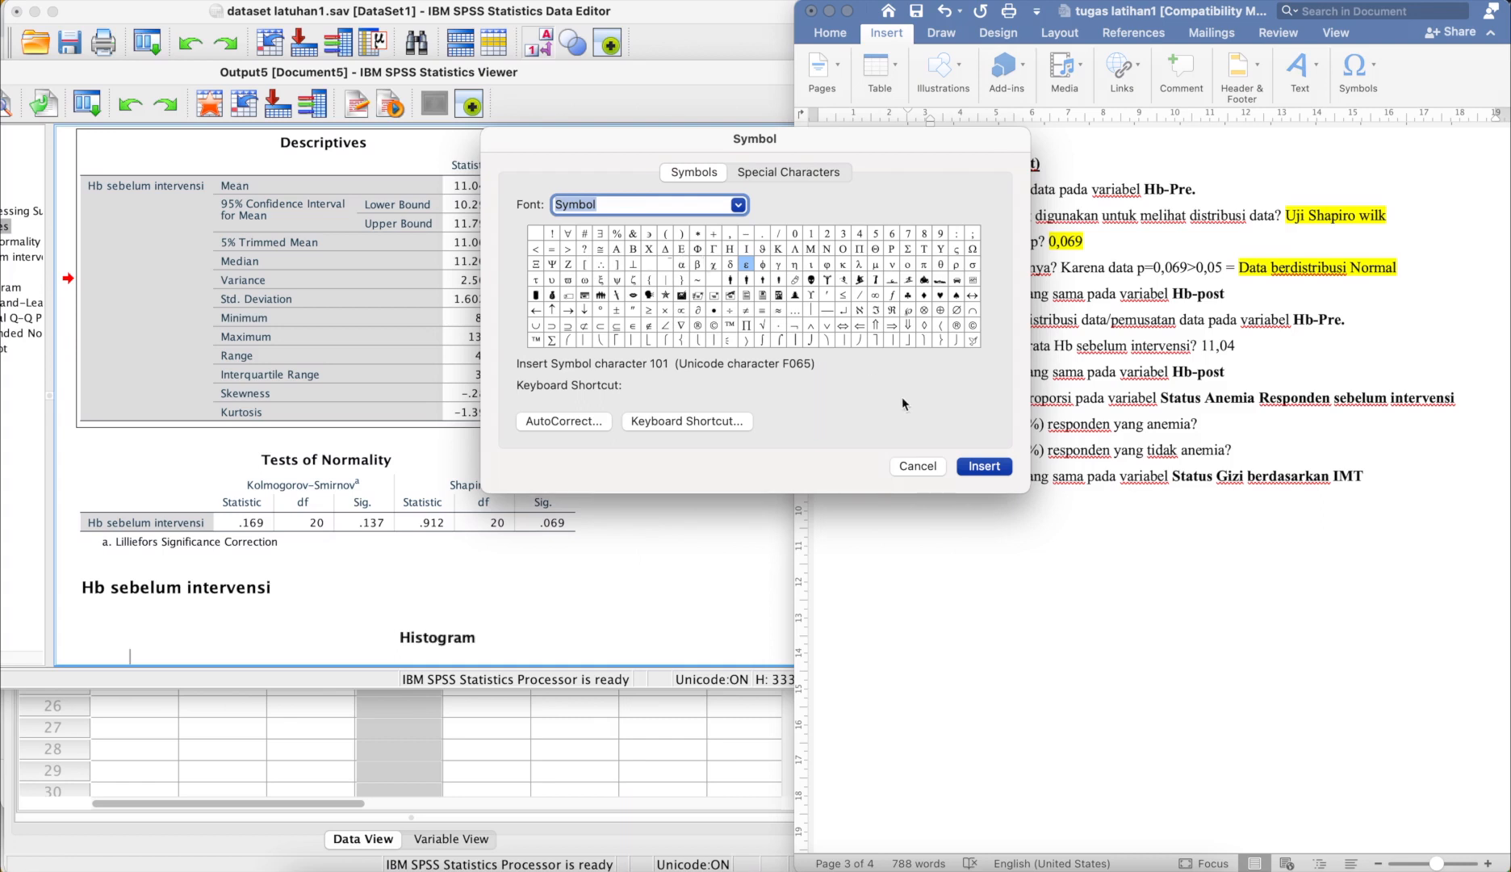
{"action": "left_click", "coordinate": [616, 311]}
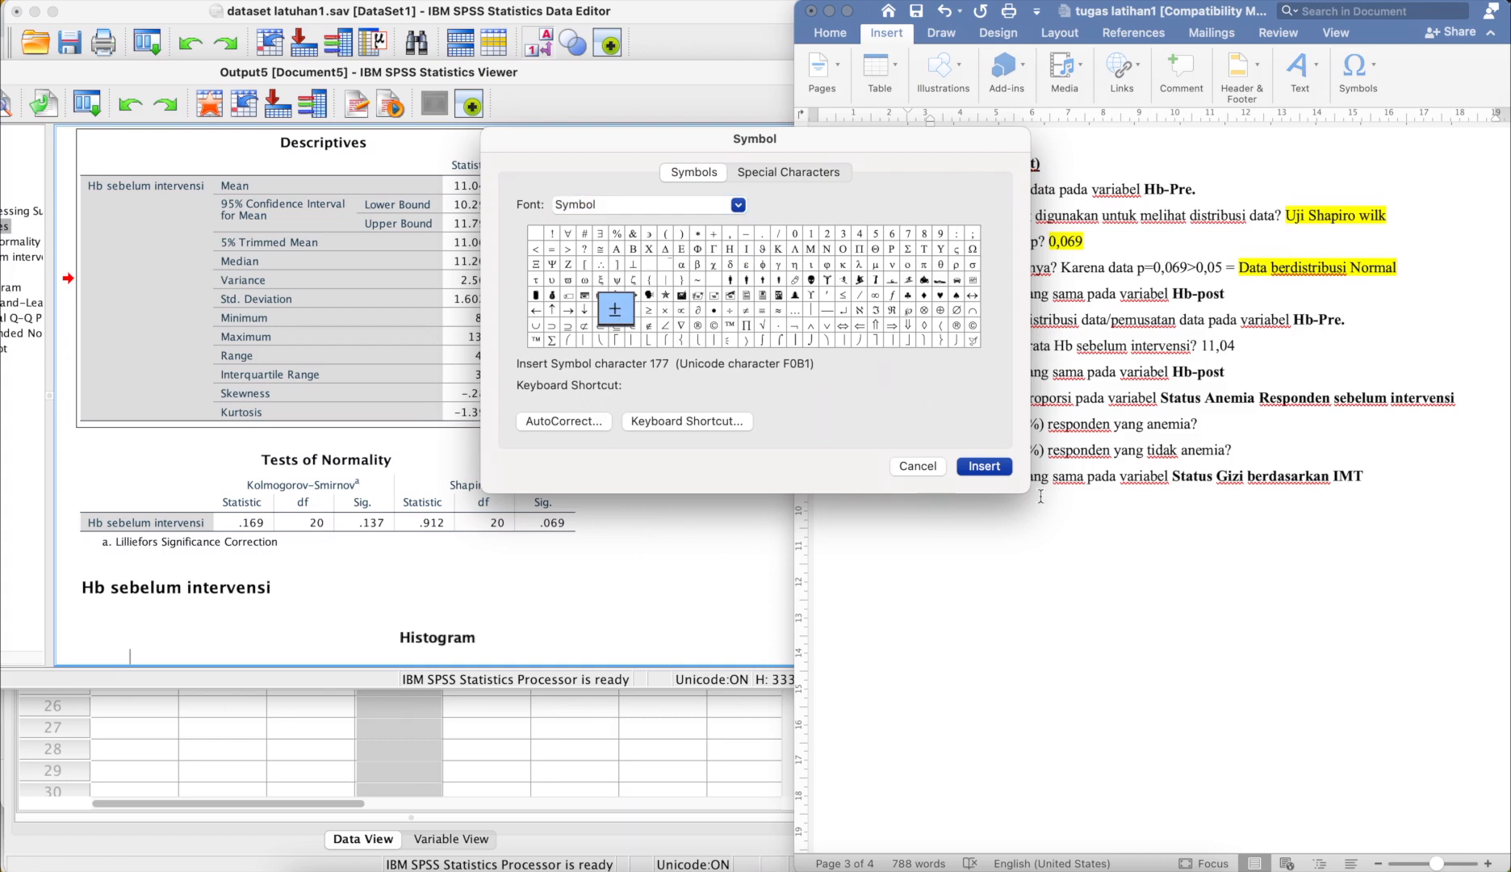
{"action": "left_click", "coordinate": [994, 469]}
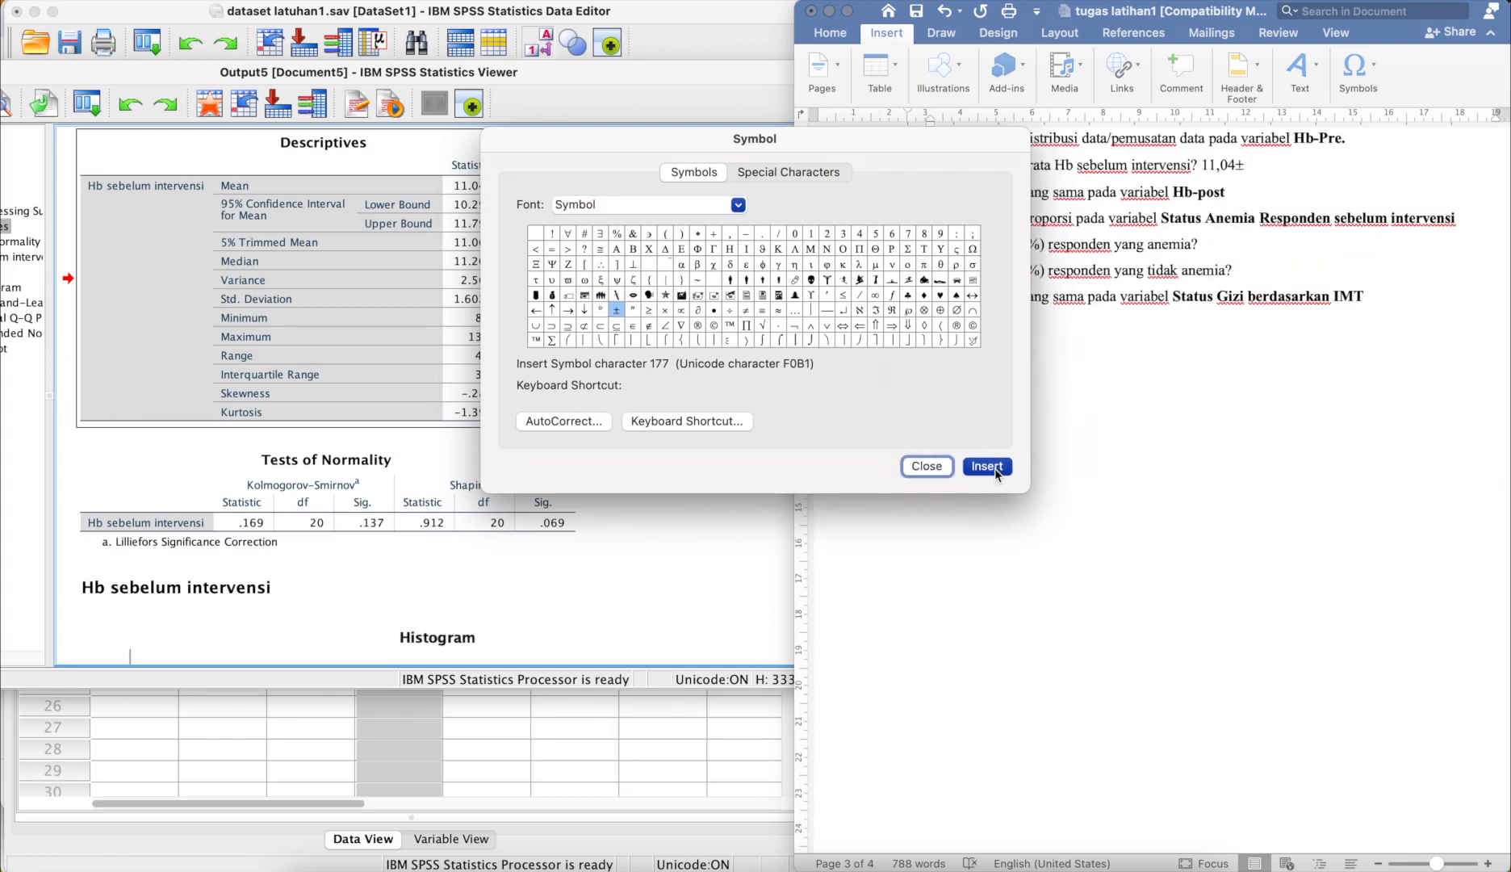
{"action": "left_click", "coordinate": [994, 469]}
{"action": "left_click", "coordinate": [926, 467]}
{"action": "type", "text": "\\"}
{"action": "key", "text": "BackSpace"}
{"action": "key", "text": "BackSpace"}
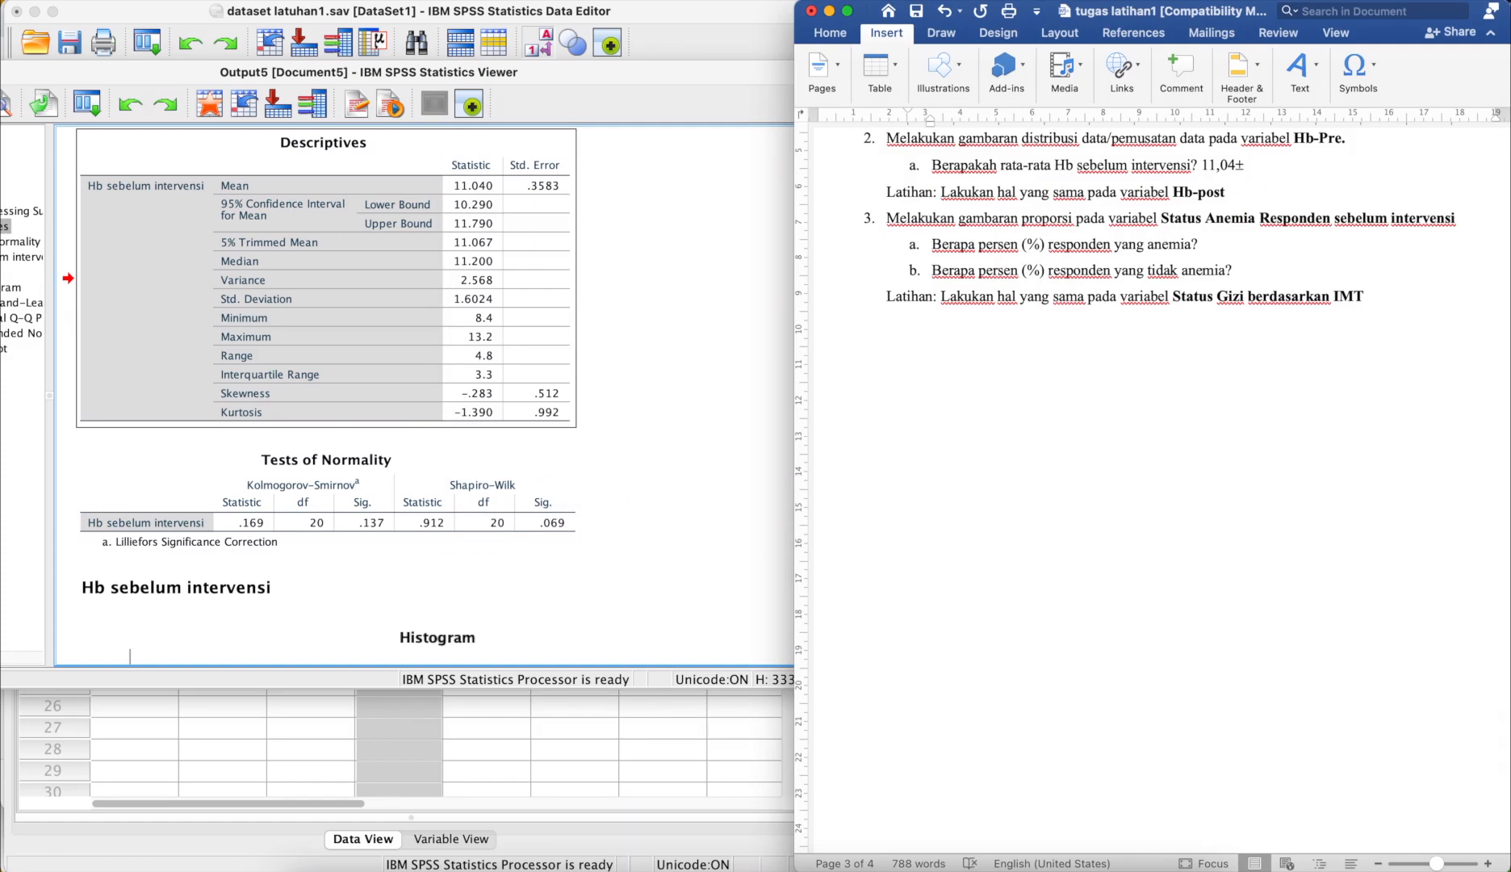
Step: Add the standard deviation 1,6 after the ± sign and highlight the whole answer "11,04±1,6" in yellow
{"action": "type", "text": "1,6"}
{"action": "key", "text": "shift+Left"}
{"action": "key", "text": "shift+Left"}
{"action": "key", "text": "shift+Left"}
{"action": "key", "text": "shift+Left"}
{"action": "key", "text": "shift+Left"}
{"action": "key", "text": "shift+Left"}
{"action": "key", "text": "shift+Left"}
{"action": "key", "text": "shift+Left"}
{"action": "key", "text": "shift+Left"}
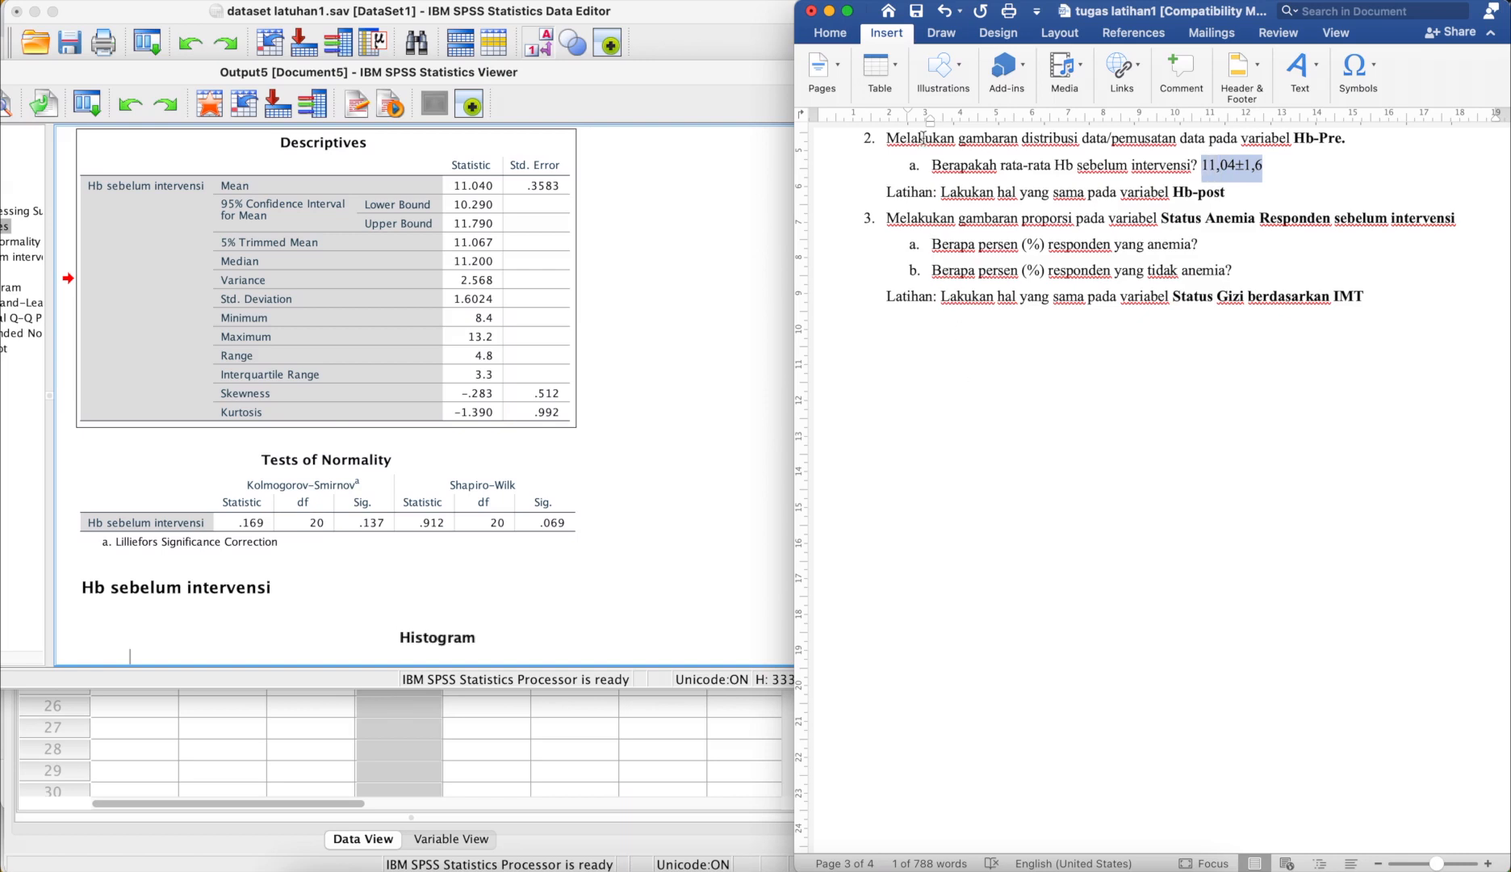
{"action": "left_click", "coordinate": [817, 32]}
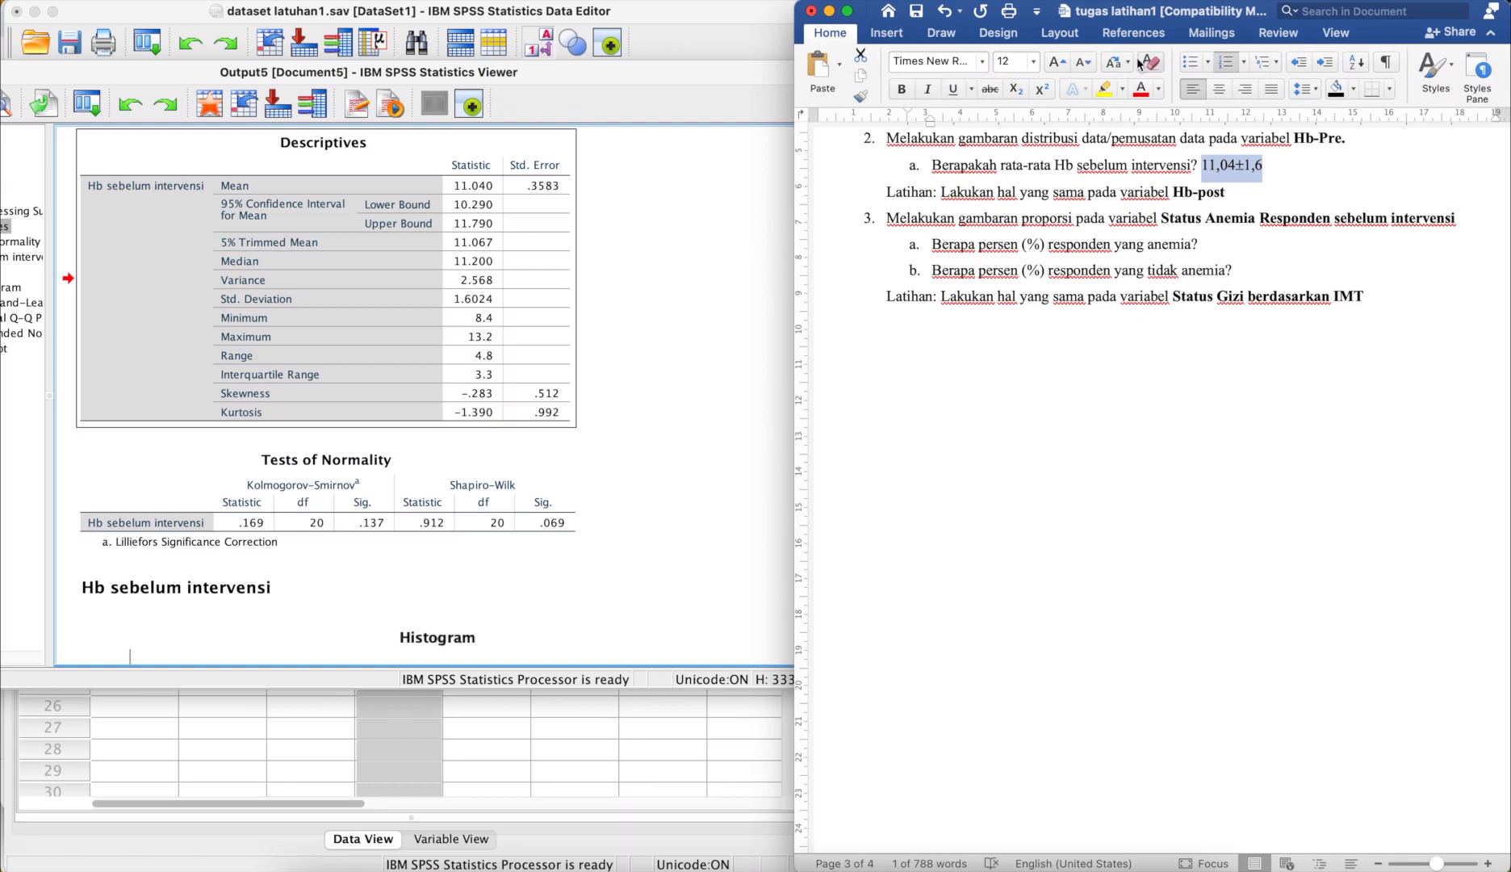
{"action": "left_click", "coordinate": [1106, 91]}
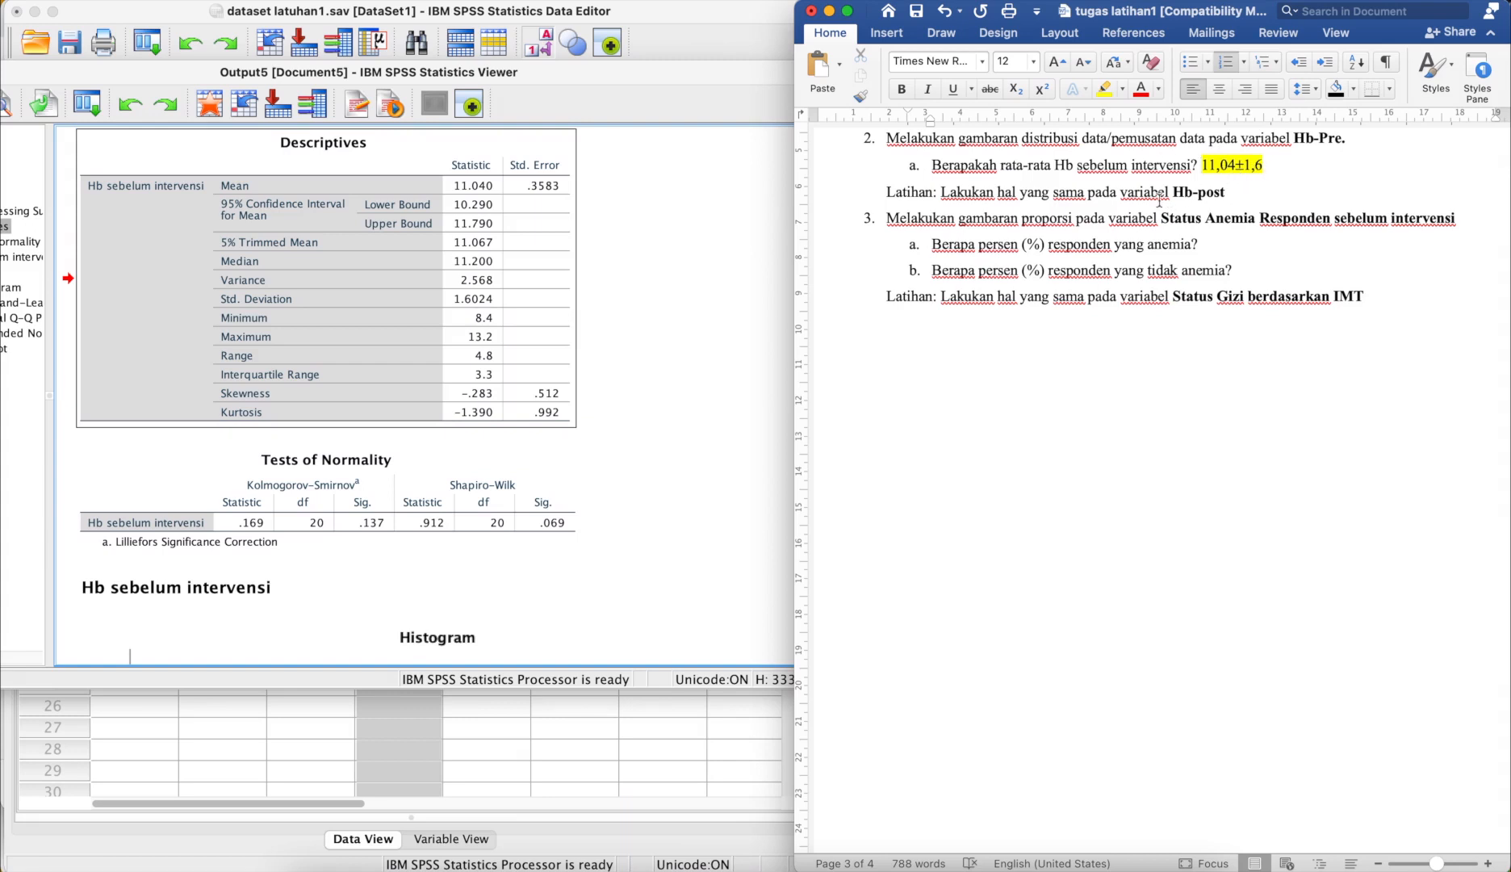
Step: Switch to the SPSS Data Editor and go to the first case of the Stat_Anemia_pre variable
{"action": "left_click", "coordinate": [515, 271]}
{"action": "left_click", "coordinate": [473, 713]}
{"action": "left_click", "coordinate": [484, 771]}
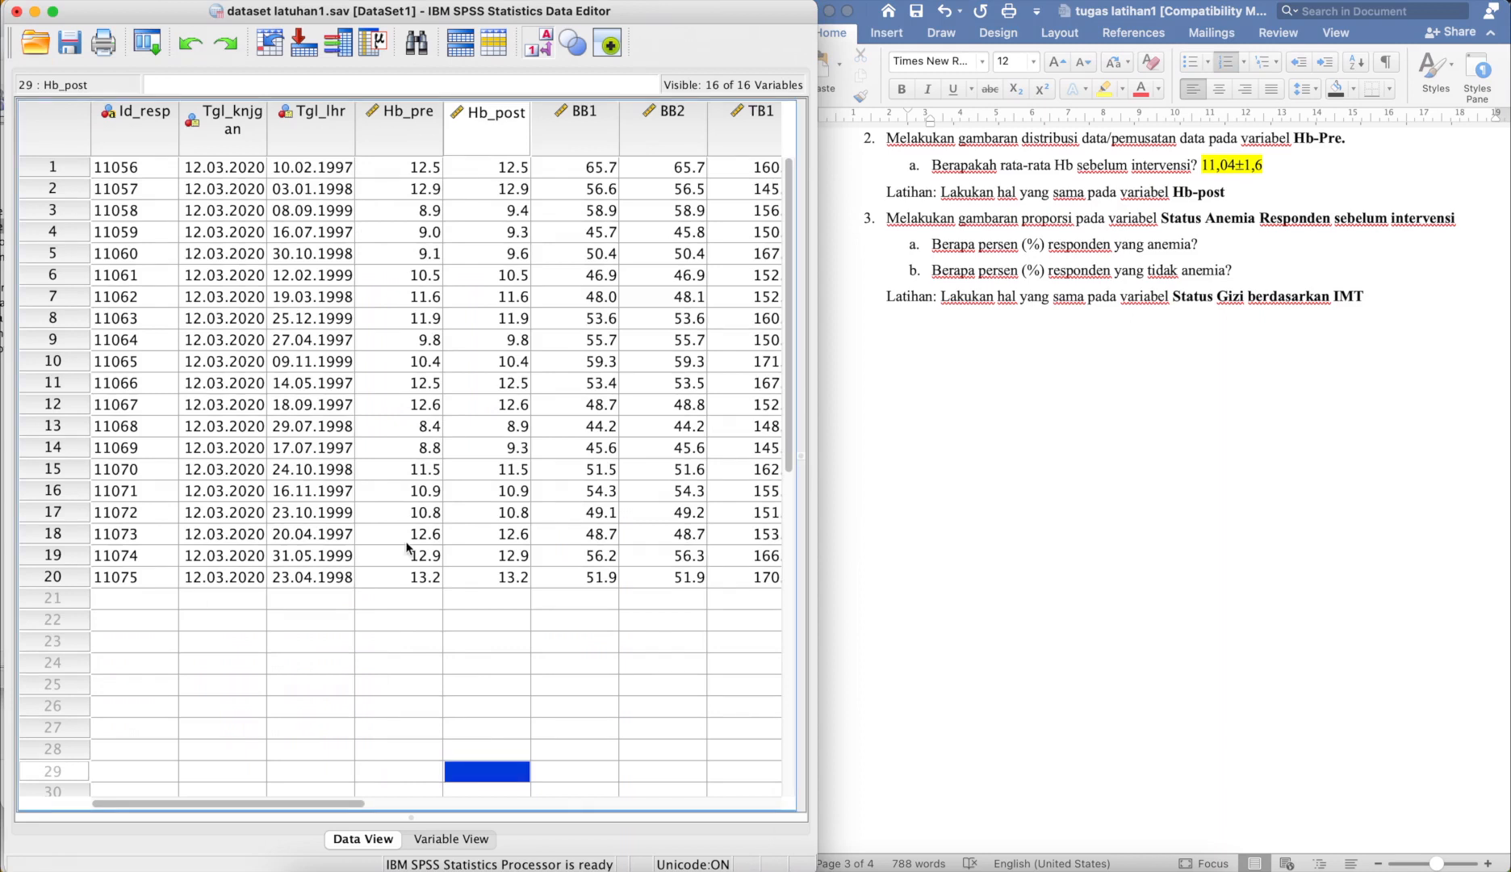
{"action": "key", "text": "Right"}
{"action": "key", "text": "Right"}
{"action": "key", "text": "Right"}
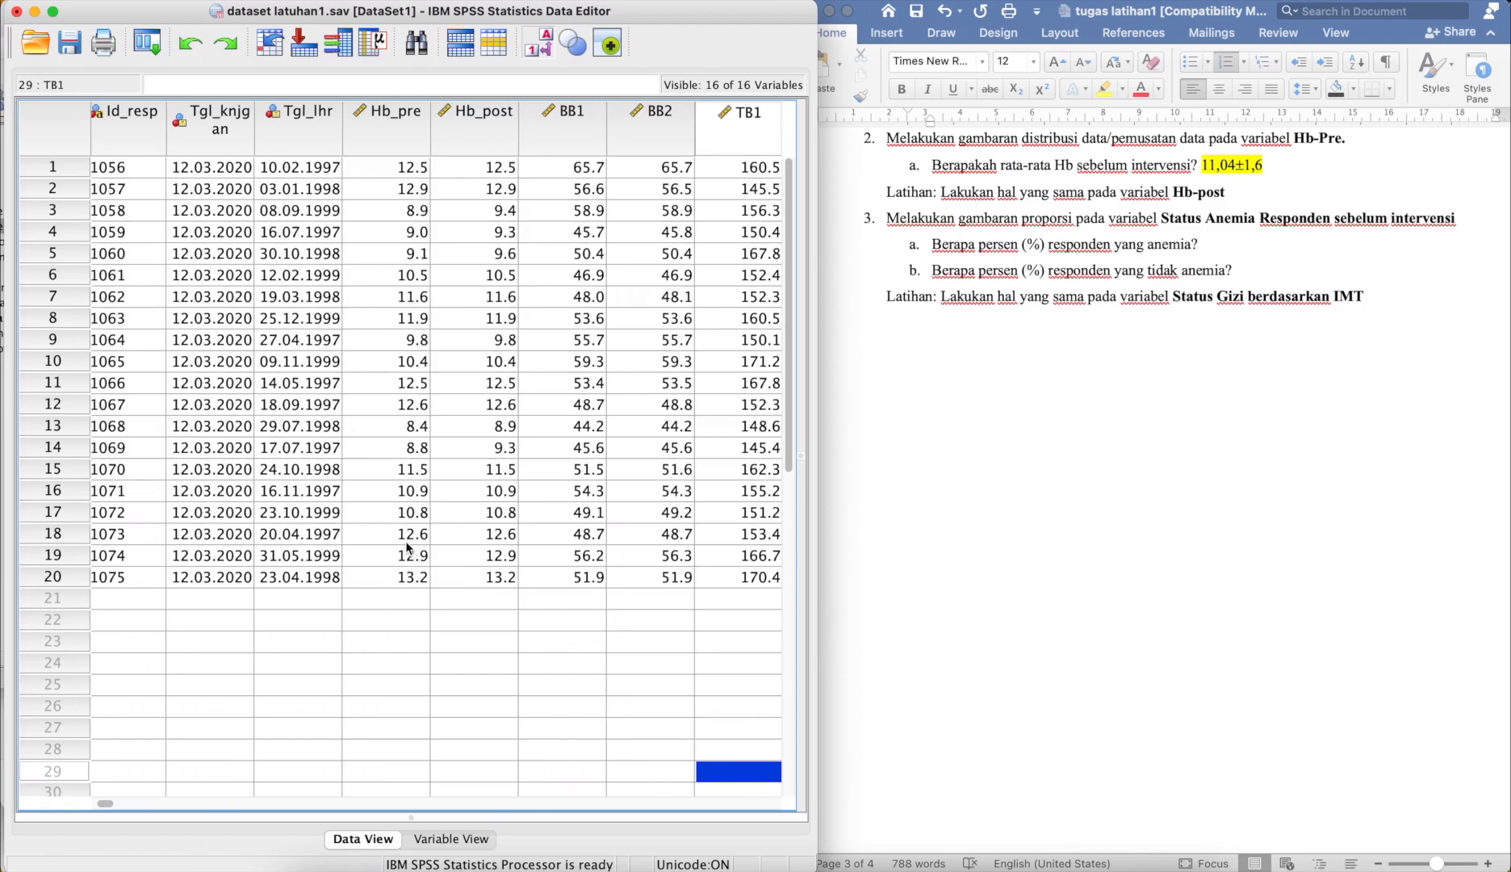
{"action": "key", "text": "Up"}
{"action": "key", "text": "Up"}
{"action": "key", "text": "Up"}
{"action": "key", "text": "Up"}
{"action": "key", "text": "Up"}
{"action": "key", "text": "Up"}
{"action": "key", "text": "Up"}
{"action": "key", "text": "Up"}
{"action": "key", "text": "Up"}
{"action": "key", "text": "Up"}
{"action": "key", "text": "Up"}
{"action": "key", "text": "Up"}
{"action": "key", "text": "Up"}
{"action": "key", "text": "Up"}
{"action": "key", "text": "Up"}
{"action": "key", "text": "Up"}
{"action": "key", "text": "Up"}
{"action": "key", "text": "Up"}
{"action": "key", "text": "Up"}
{"action": "key", "text": "Up"}
{"action": "key", "text": "Up"}
{"action": "key", "text": "Up"}
{"action": "key", "text": "Up"}
{"action": "key", "text": "Up"}
{"action": "key", "text": "Up"}
{"action": "key", "text": "Up"}
{"action": "key", "text": "Up"}
{"action": "key", "text": "Up"}
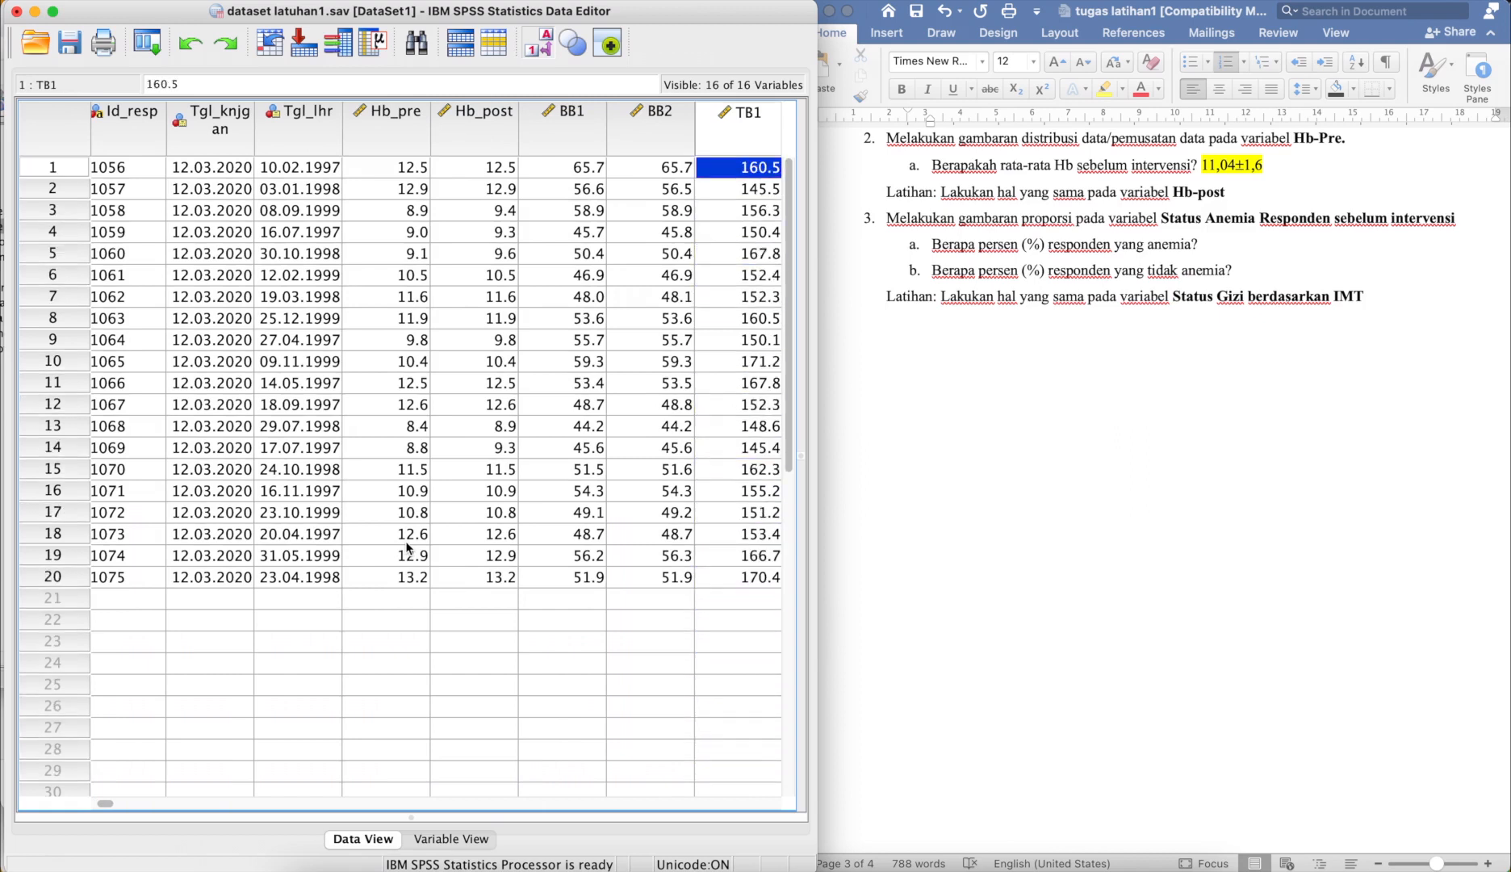
{"action": "key", "text": "Left"}
{"action": "key", "text": "Left"}
{"action": "key", "text": "Left"}
{"action": "key", "text": "Left"}
{"action": "key", "text": "Right"}
{"action": "key", "text": "Right"}
{"action": "key", "text": "Right"}
{"action": "key", "text": "Right"}
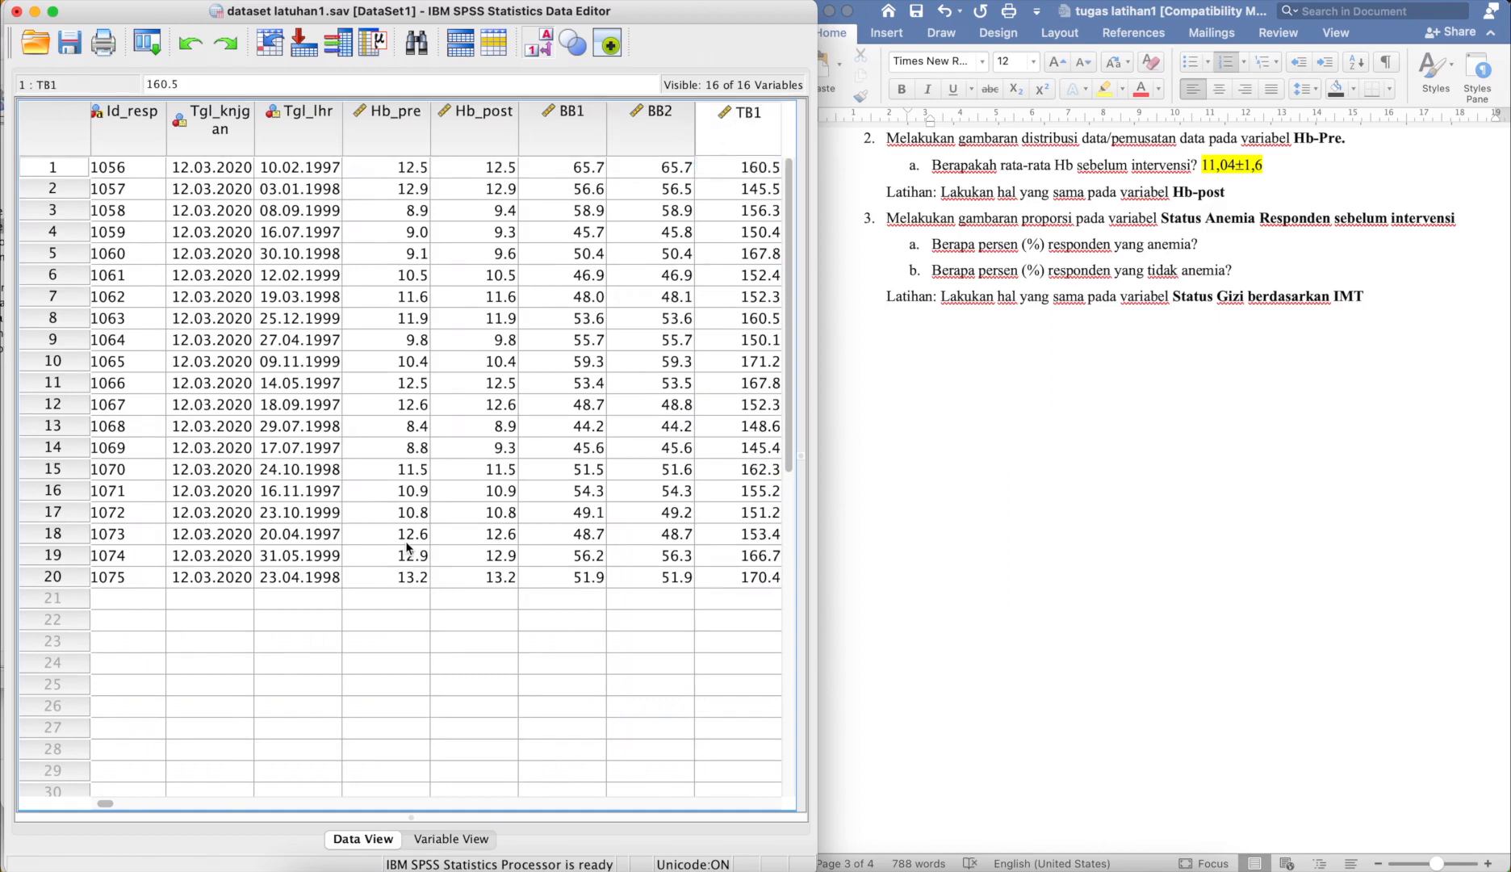
{"action": "key", "text": "Right"}
{"action": "key", "text": "Right"}
{"action": "key", "text": "Right"}
{"action": "key", "text": "Right"}
{"action": "key", "text": "Left"}
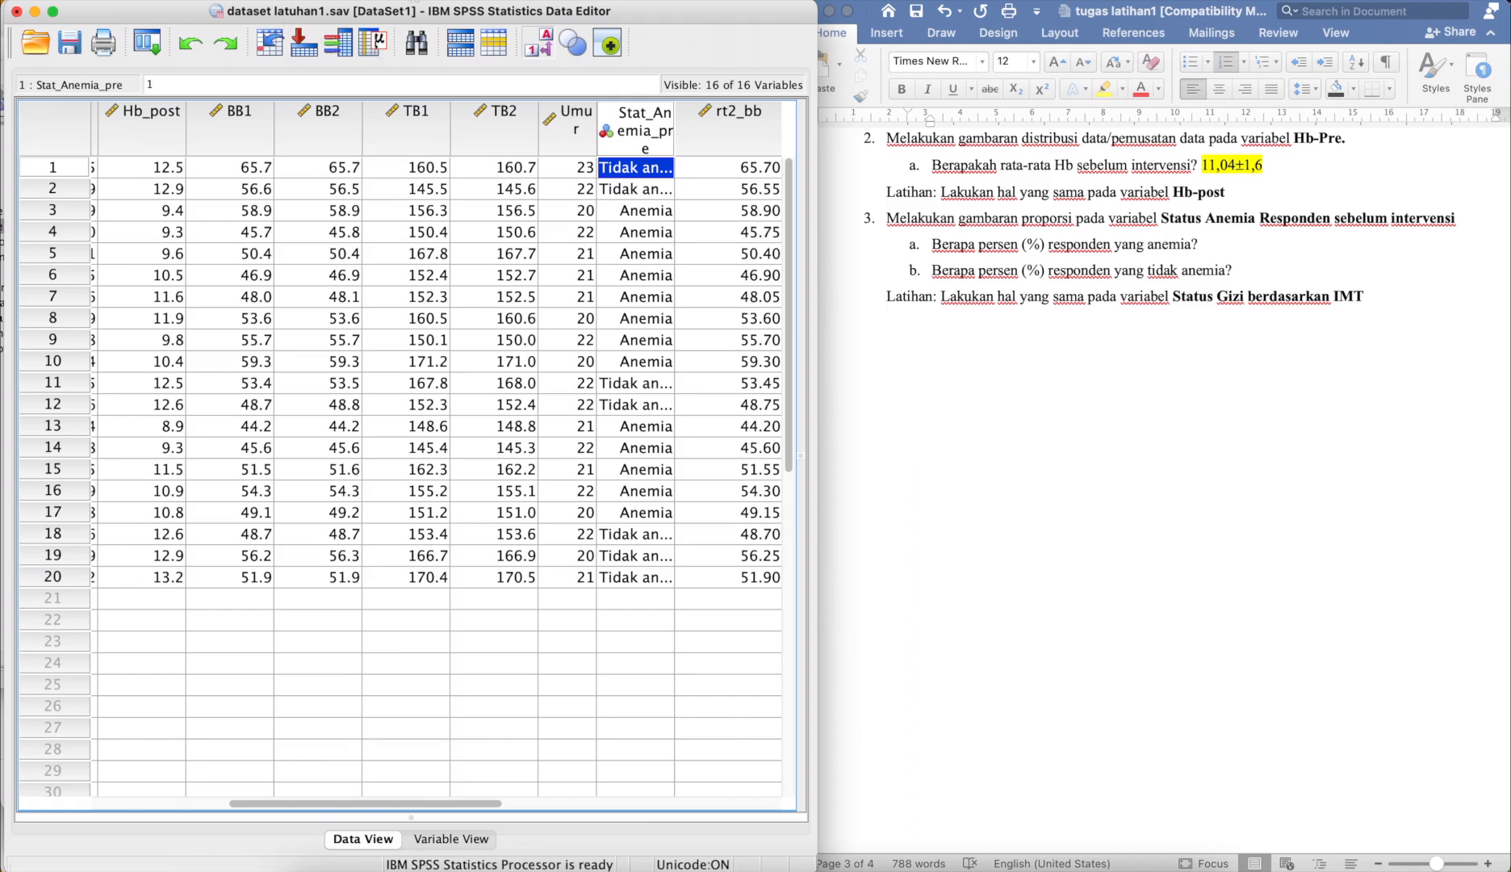
Step: Start a Frequencies analysis and add the Status Anemia Responden Sebelum Intervensi variable to it
{"action": "left_click", "coordinate": [413, 0]}
{"action": "mouse_move", "coordinate": [456, 37]}
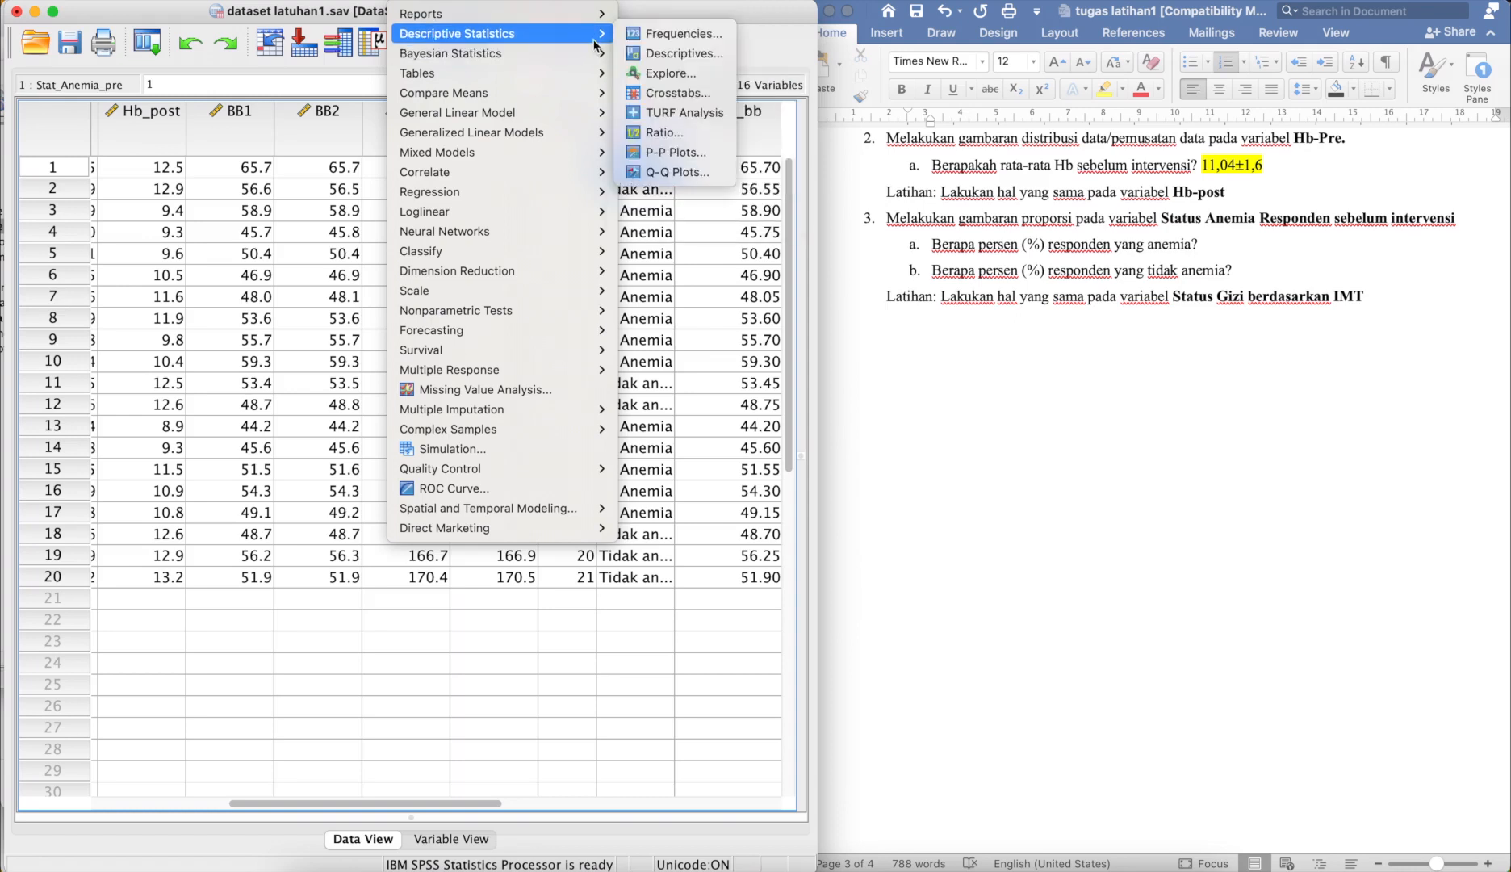
{"action": "left_click", "coordinate": [658, 34]}
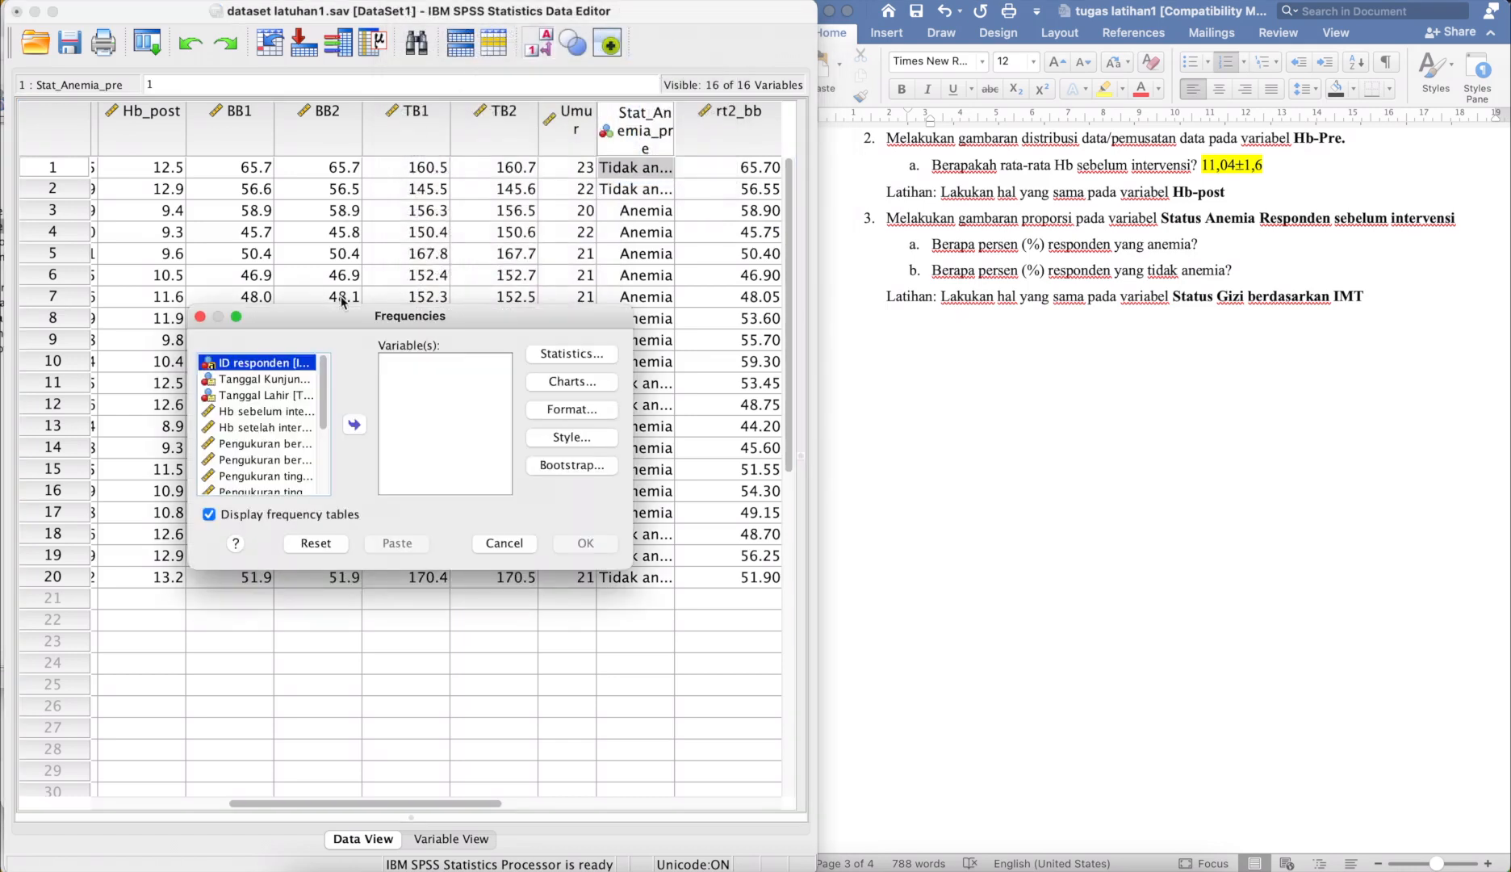
{"action": "left_click_drag", "start_coordinate": [326, 388], "coordinate": [326, 436]}
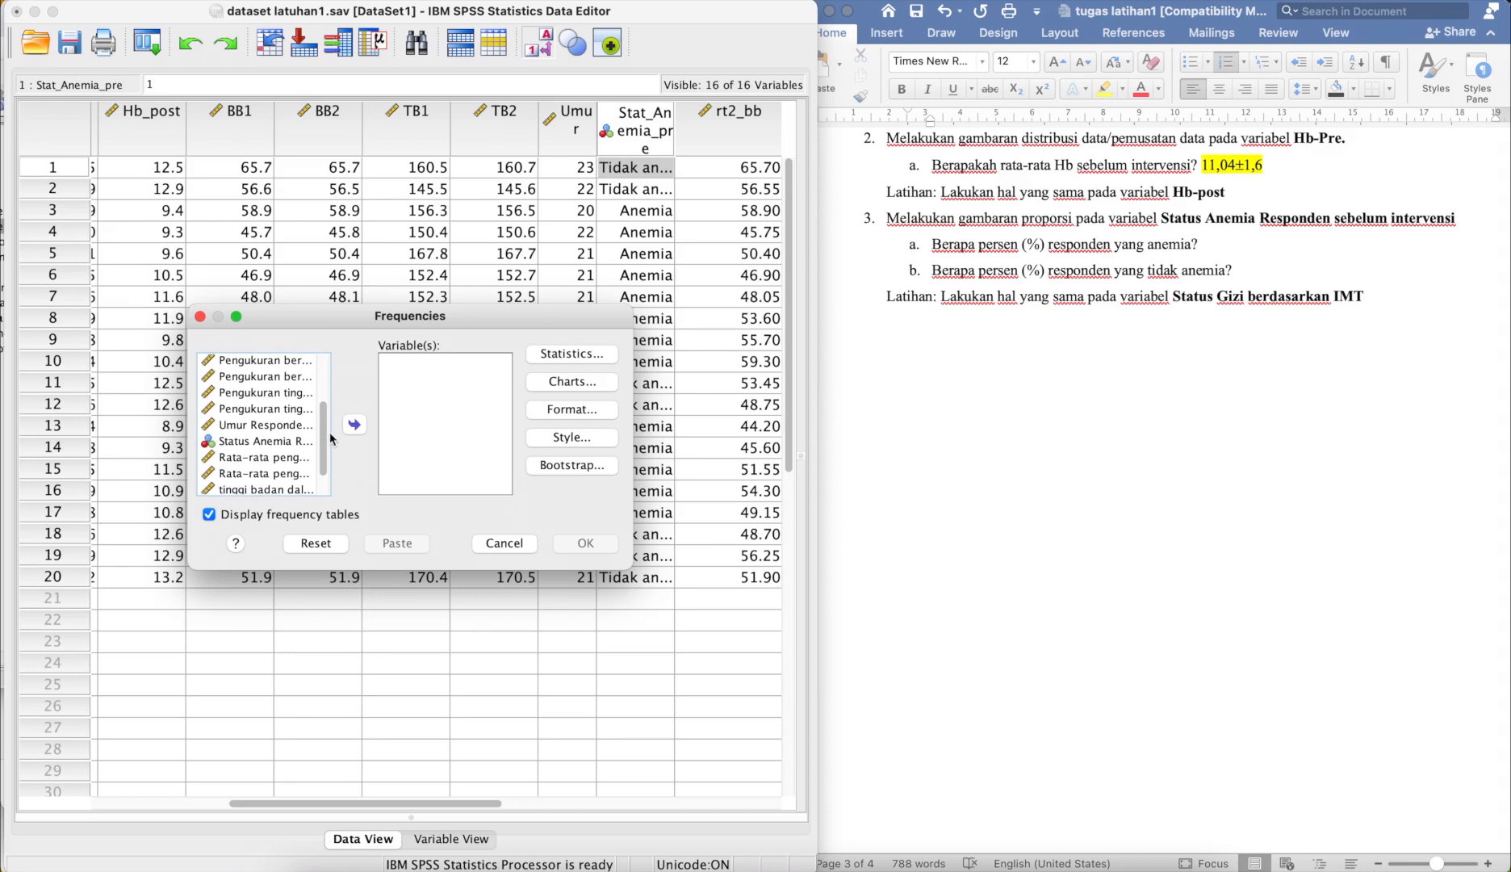
{"action": "left_click", "coordinate": [283, 443]}
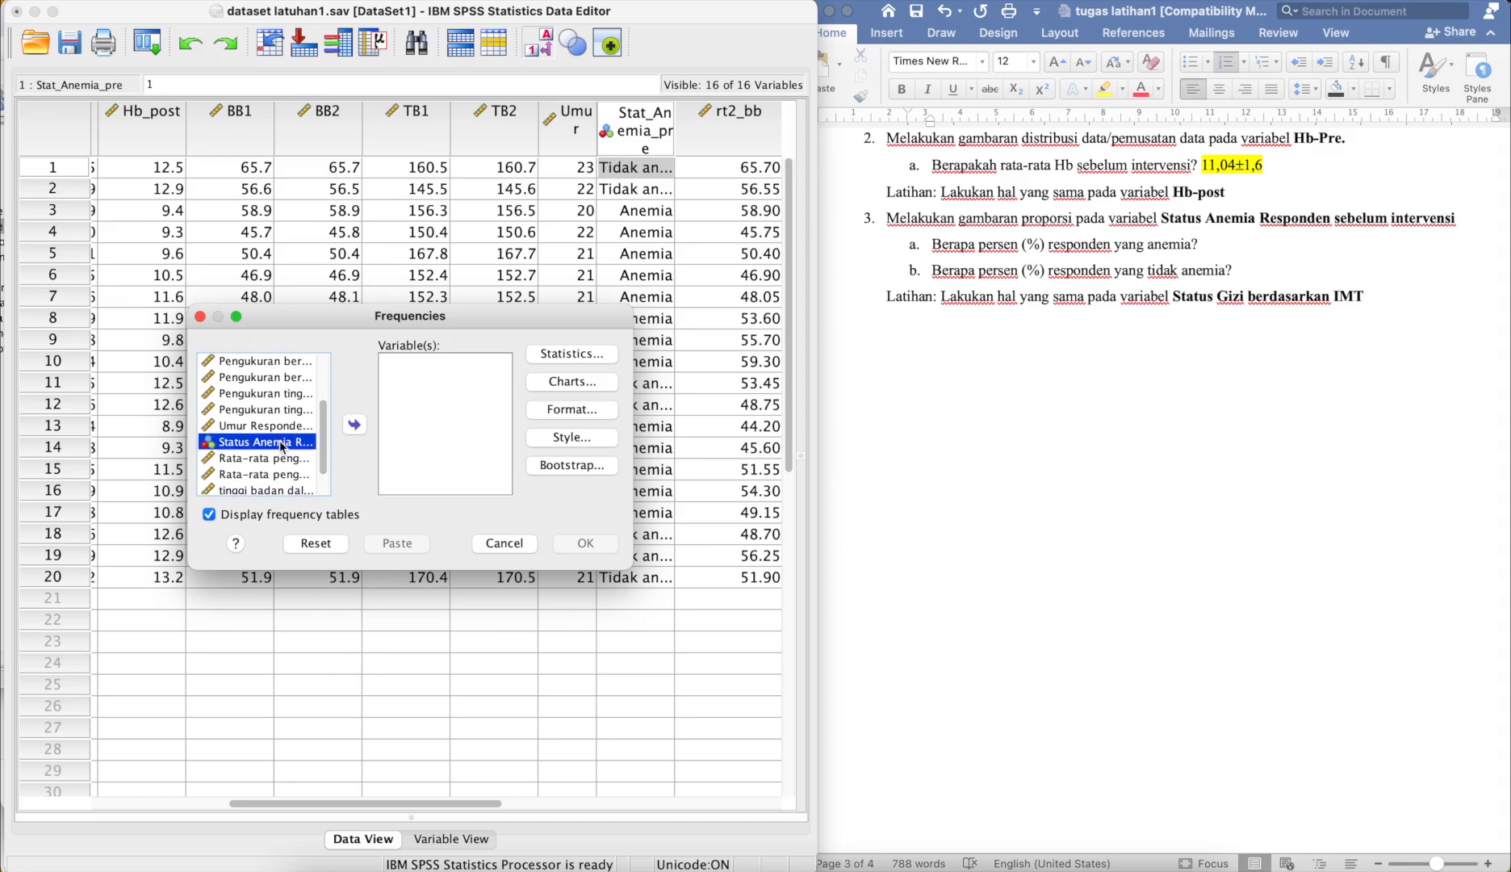
{"action": "left_click", "coordinate": [354, 426]}
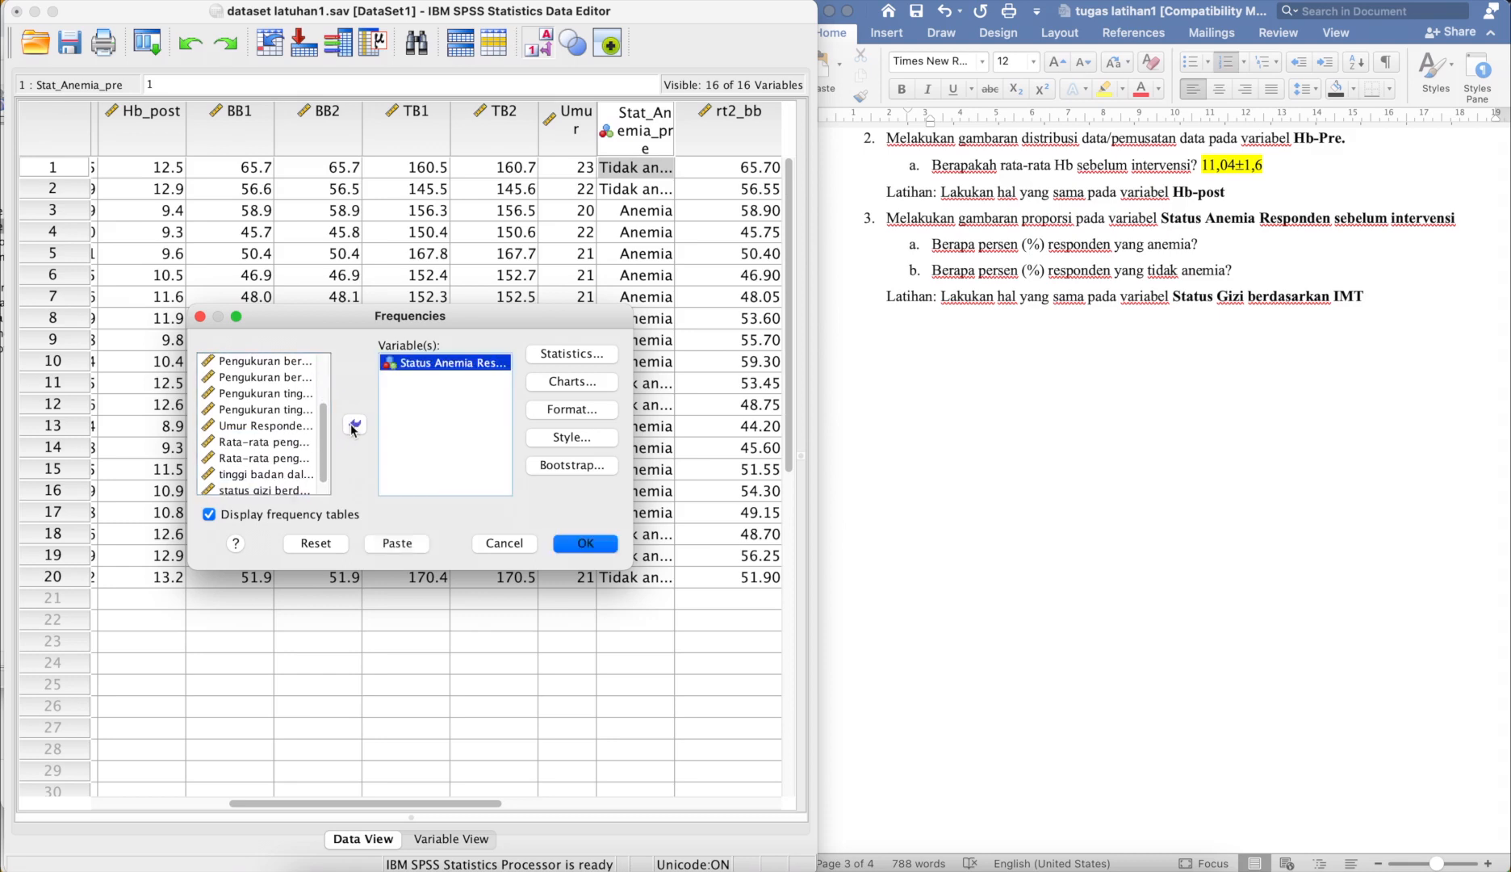
Step: Request the mean, median, standard deviation, minimum and maximum for the anemia status variable and run the frequencies
{"action": "left_click", "coordinate": [597, 355]}
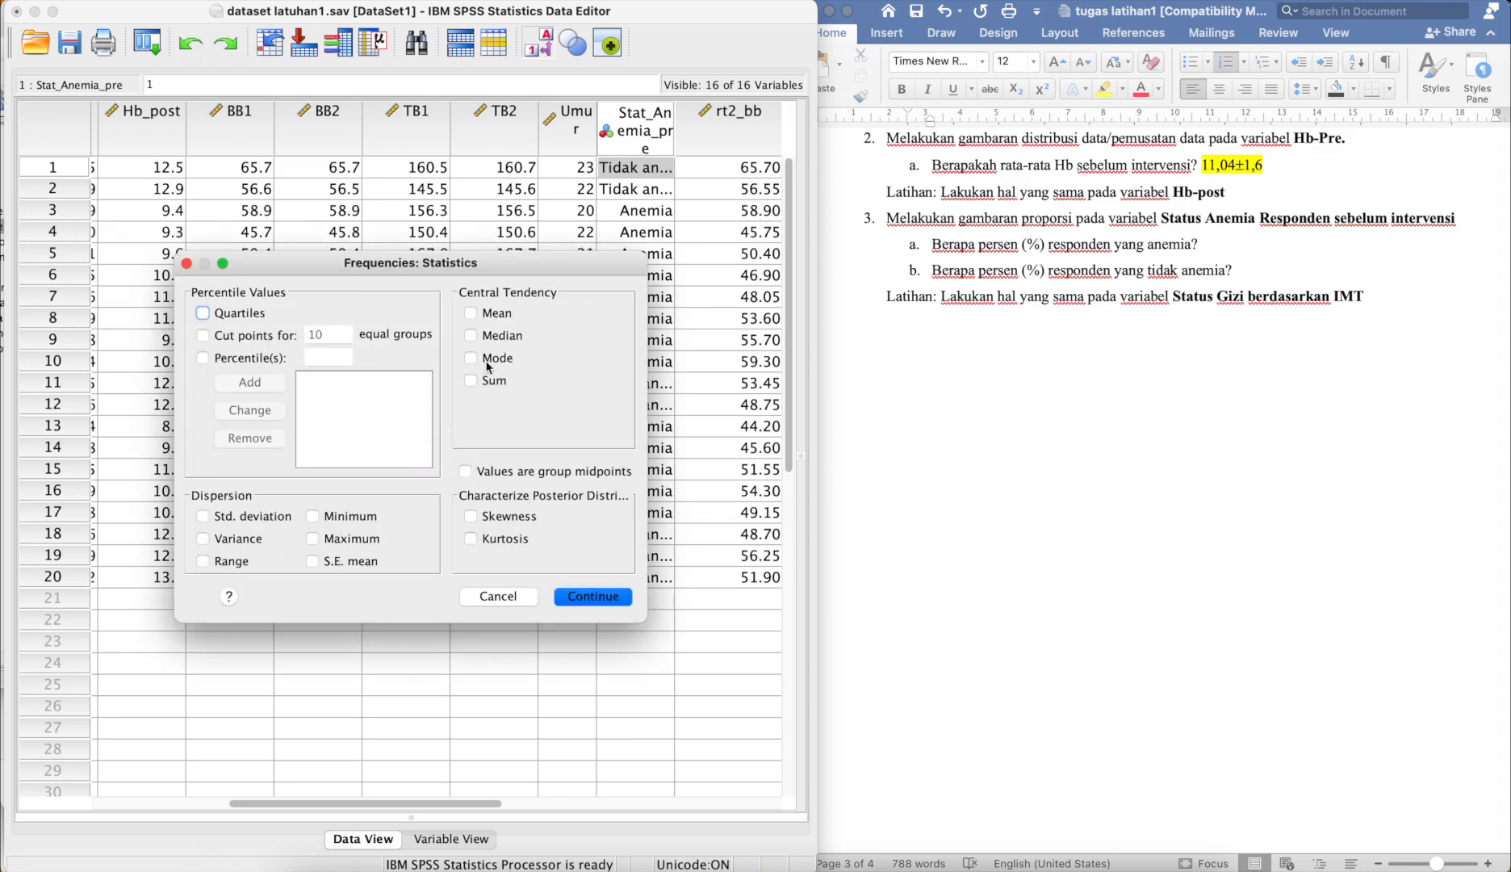
{"action": "left_click", "coordinate": [498, 317]}
{"action": "left_click", "coordinate": [258, 516]}
{"action": "left_click", "coordinate": [312, 517]}
{"action": "left_click", "coordinate": [312, 538]}
{"action": "left_click", "coordinate": [502, 334]}
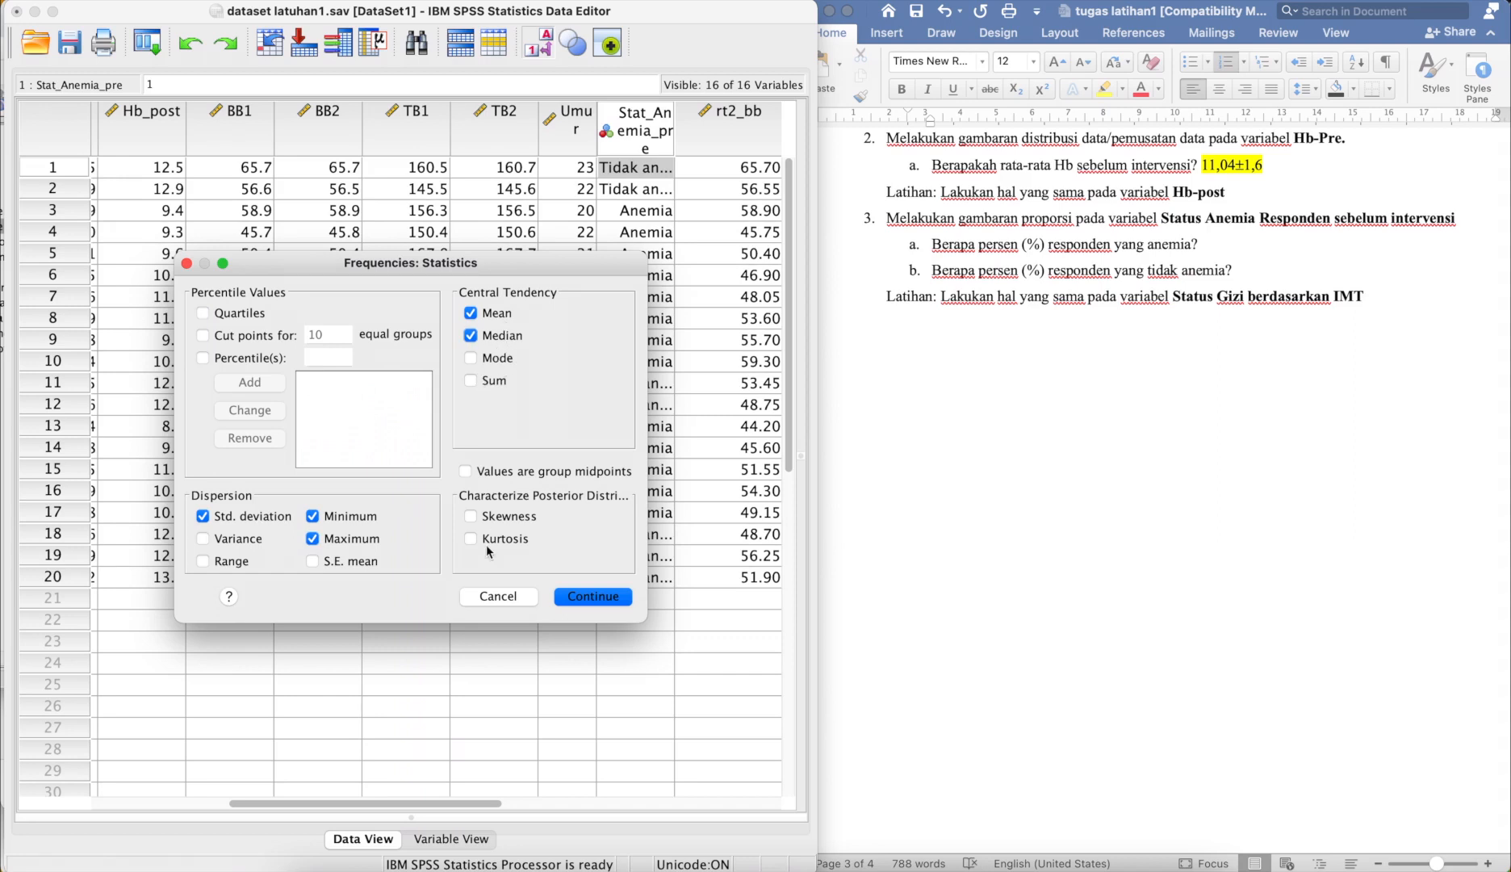
{"action": "left_click", "coordinate": [610, 595]}
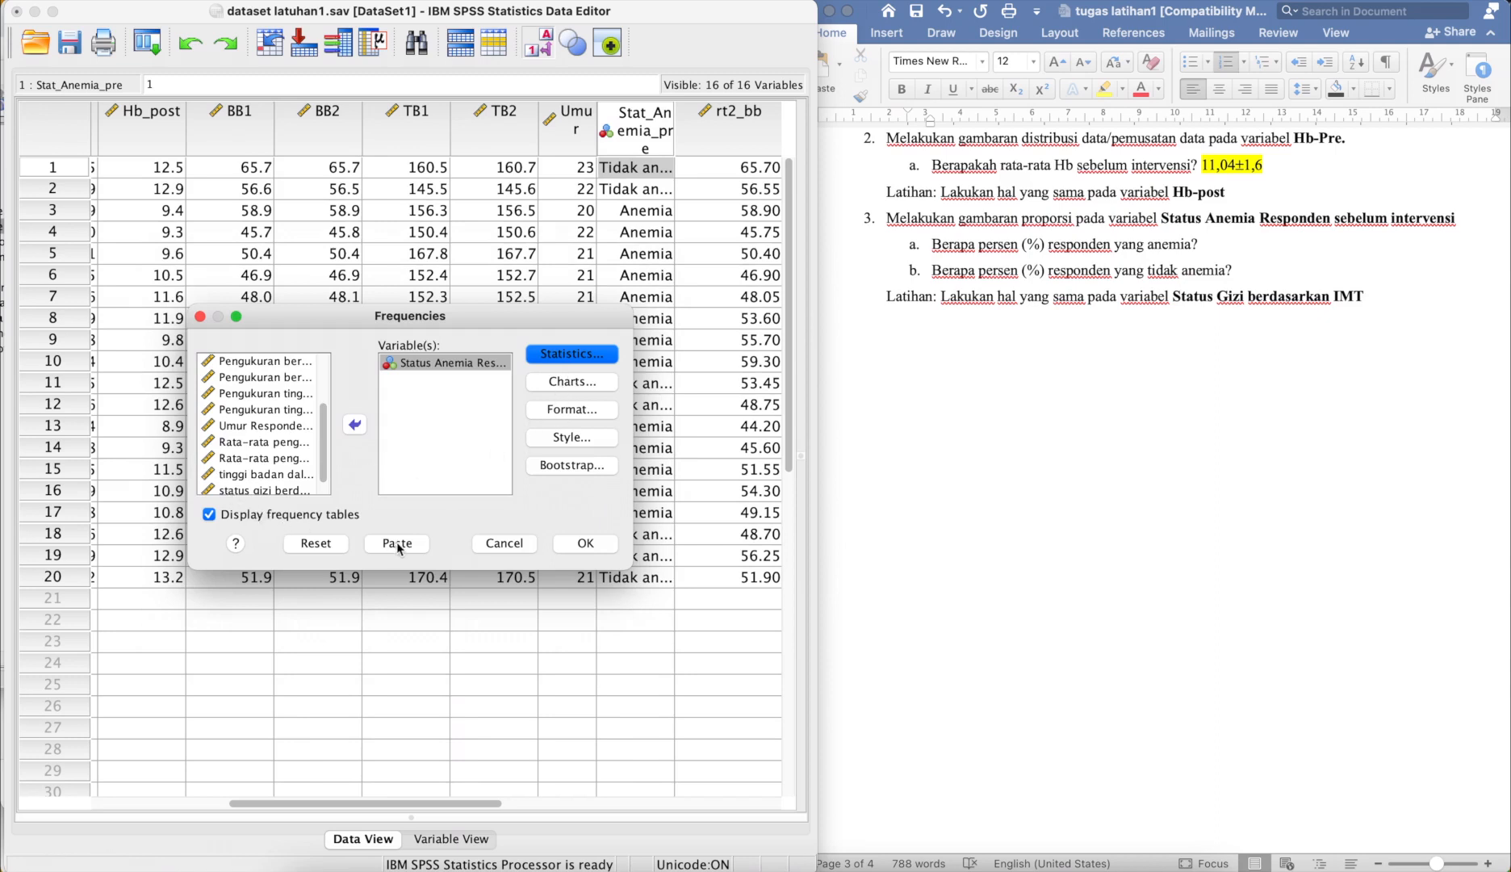
{"action": "left_click", "coordinate": [600, 548]}
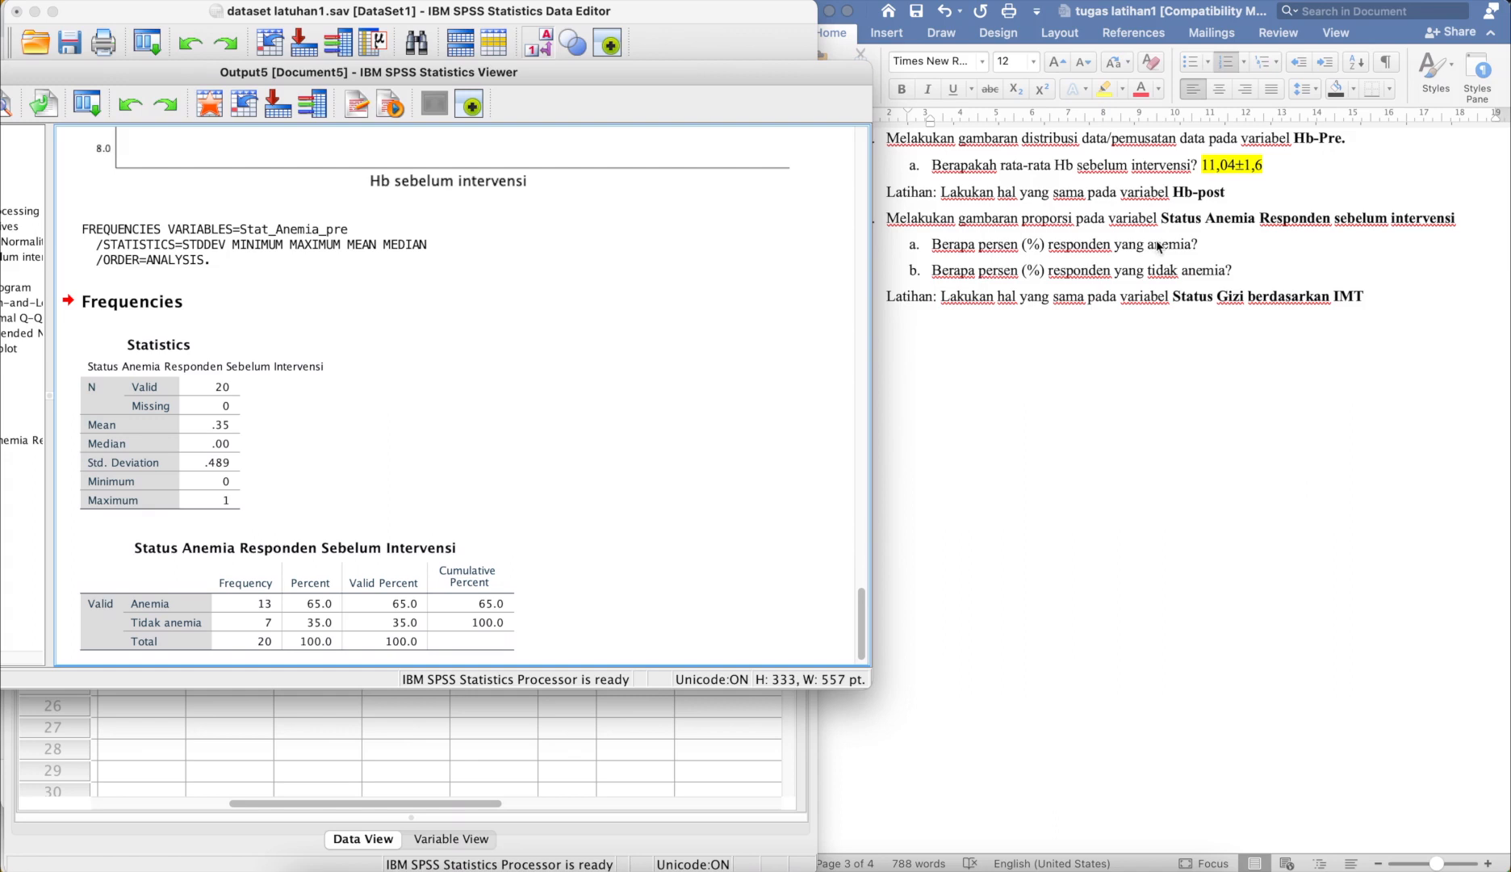
{"action": "left_click", "coordinate": [373, 643]}
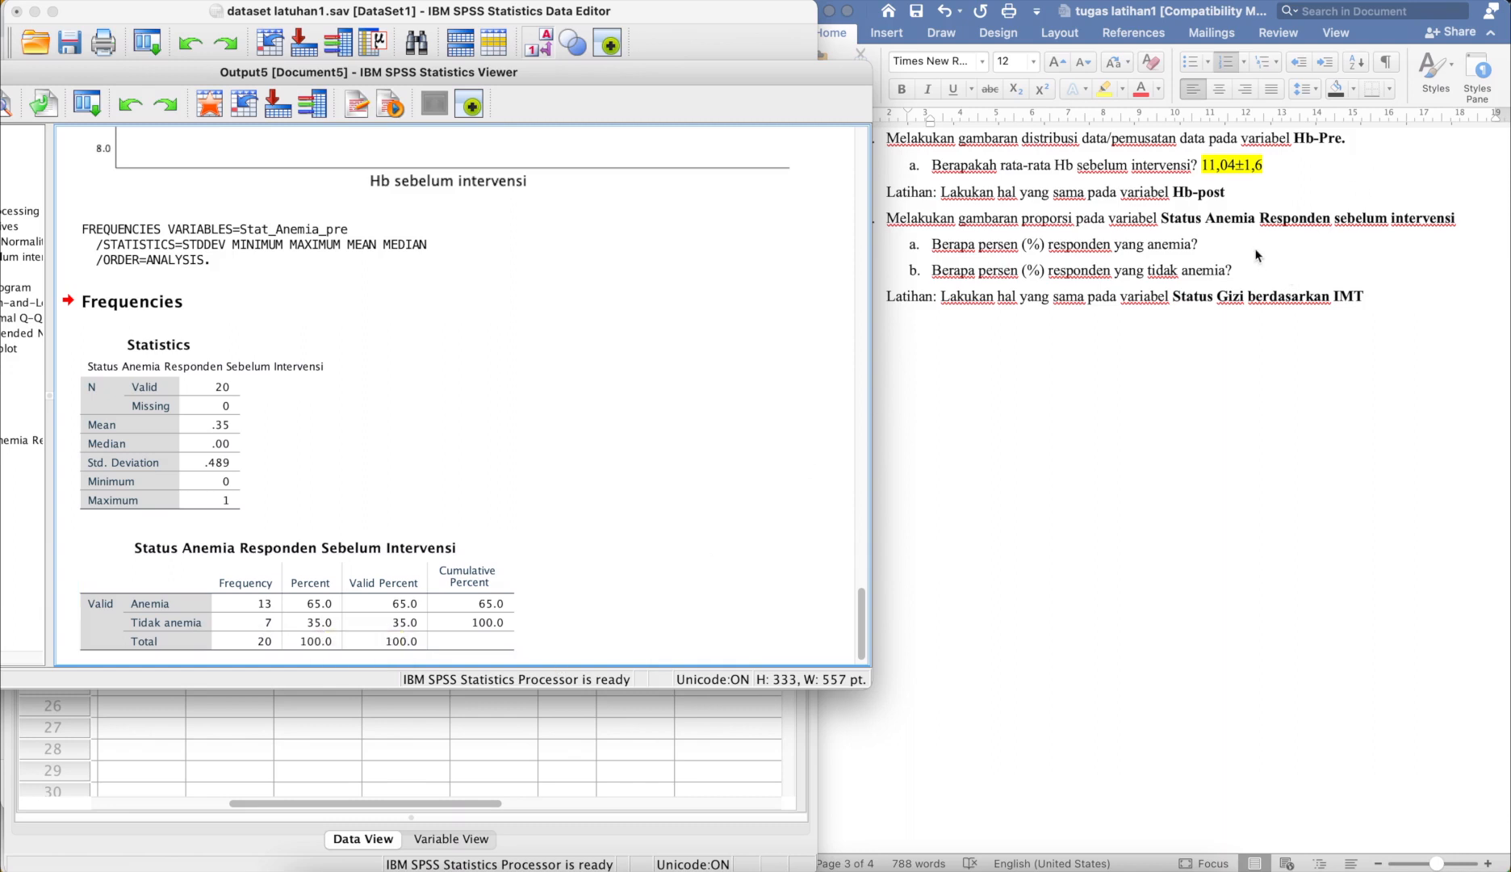
Step: In the Word assignment, answer question 3a with 65% and question 3b with 35%
{"action": "left_click", "coordinate": [1218, 247]}
{"action": "left_click", "coordinate": [1211, 241]}
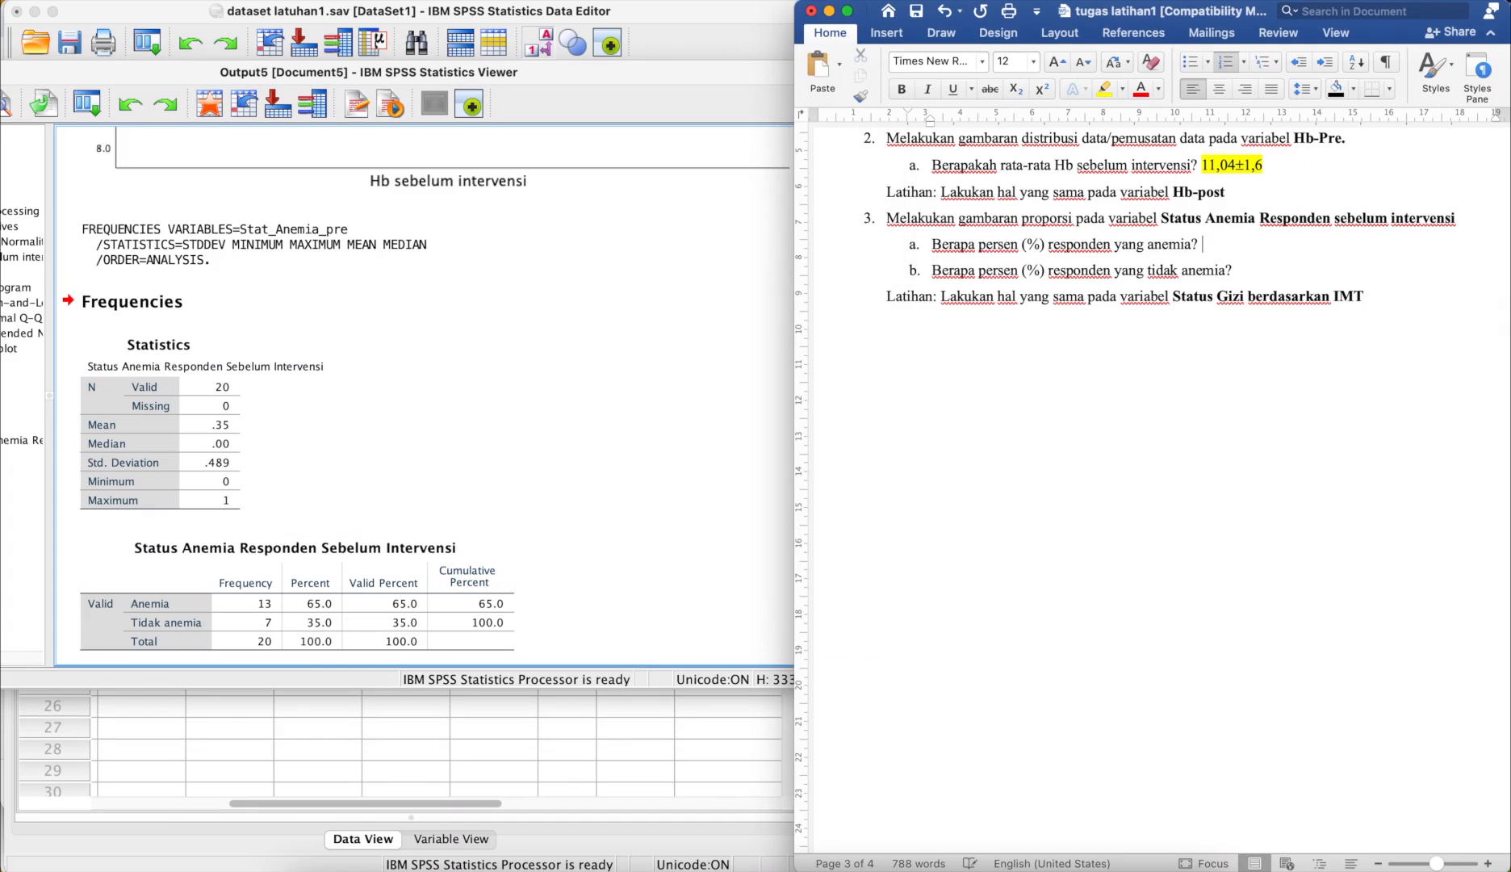
{"action": "type", "text": "65%"}
{"action": "key", "text": "Down"}
{"action": "type", "text": "35%"}
Step: Highlight the 35% and 65% answers under question 3 in yellow
{"action": "key", "text": "shift+Left"}
{"action": "key", "text": "shift+Left"}
{"action": "key", "text": "shift+Left"}
{"action": "left_click", "coordinate": [1106, 91]}
{"action": "left_click_drag", "start_coordinate": [1229, 246], "coordinate": [1202, 248]}
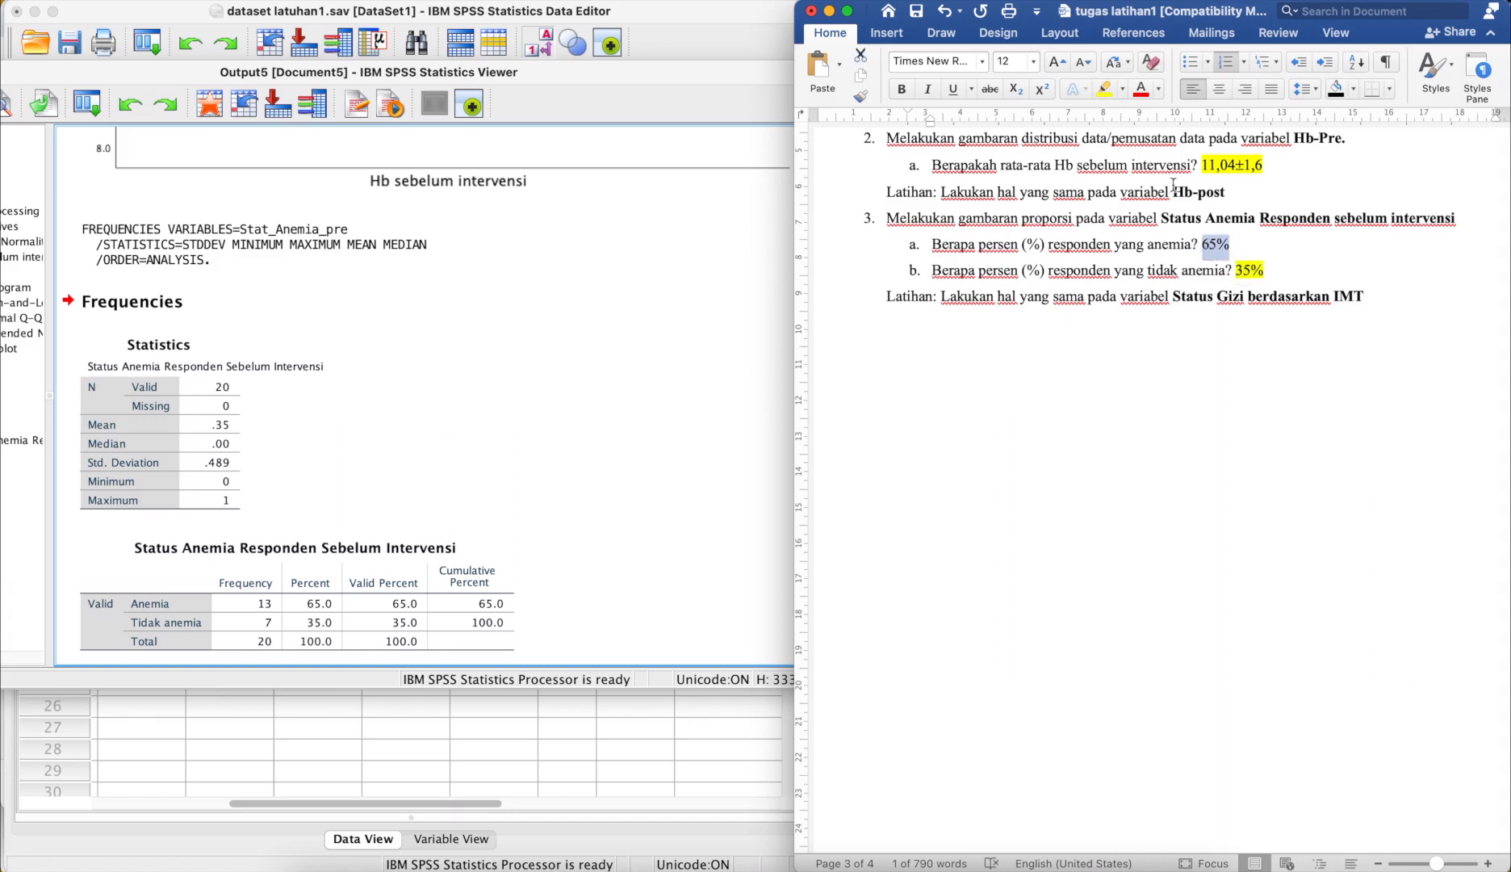
{"action": "left_click", "coordinate": [1104, 91]}
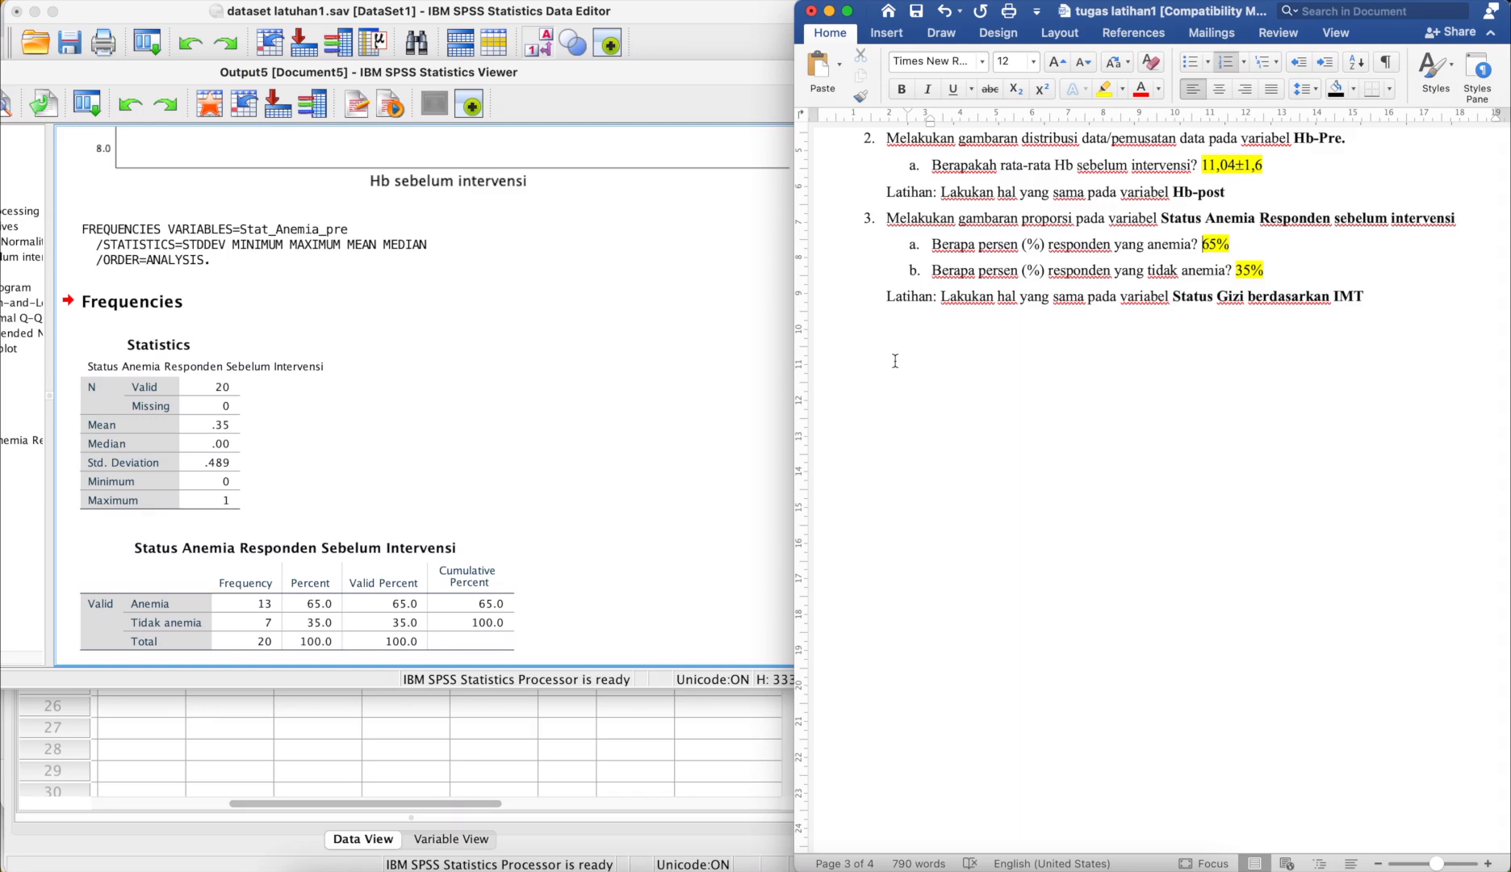
{"action": "scroll", "coordinate": [934, 353], "scroll_direction": "up", "scroll_amount": 4}
{"action": "scroll", "coordinate": [935, 352], "scroll_direction": "up", "scroll_amount": 5}
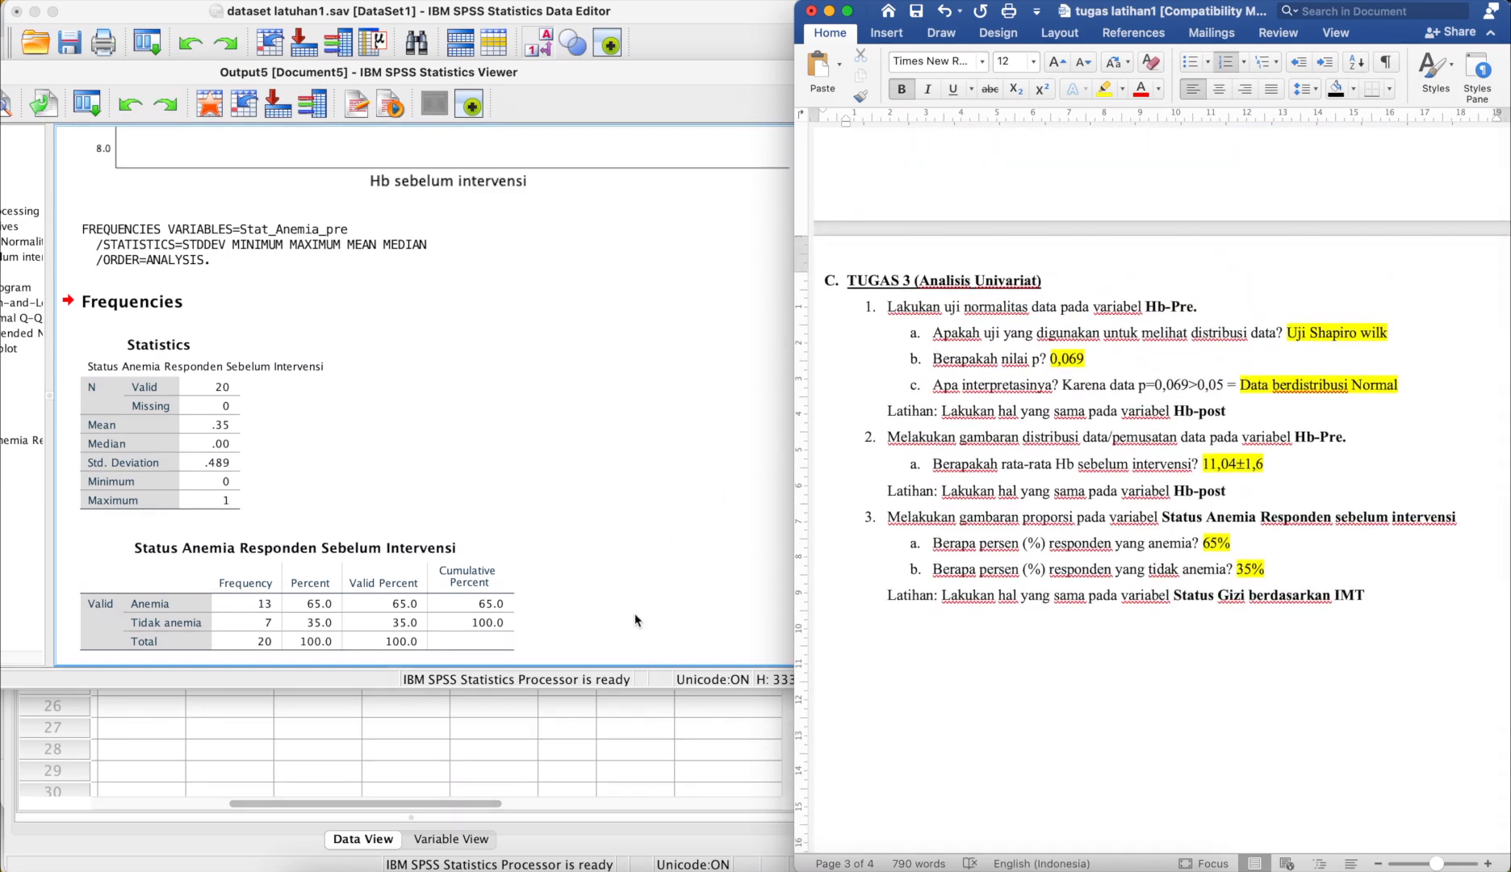
{"action": "left_click", "coordinate": [535, 770]}
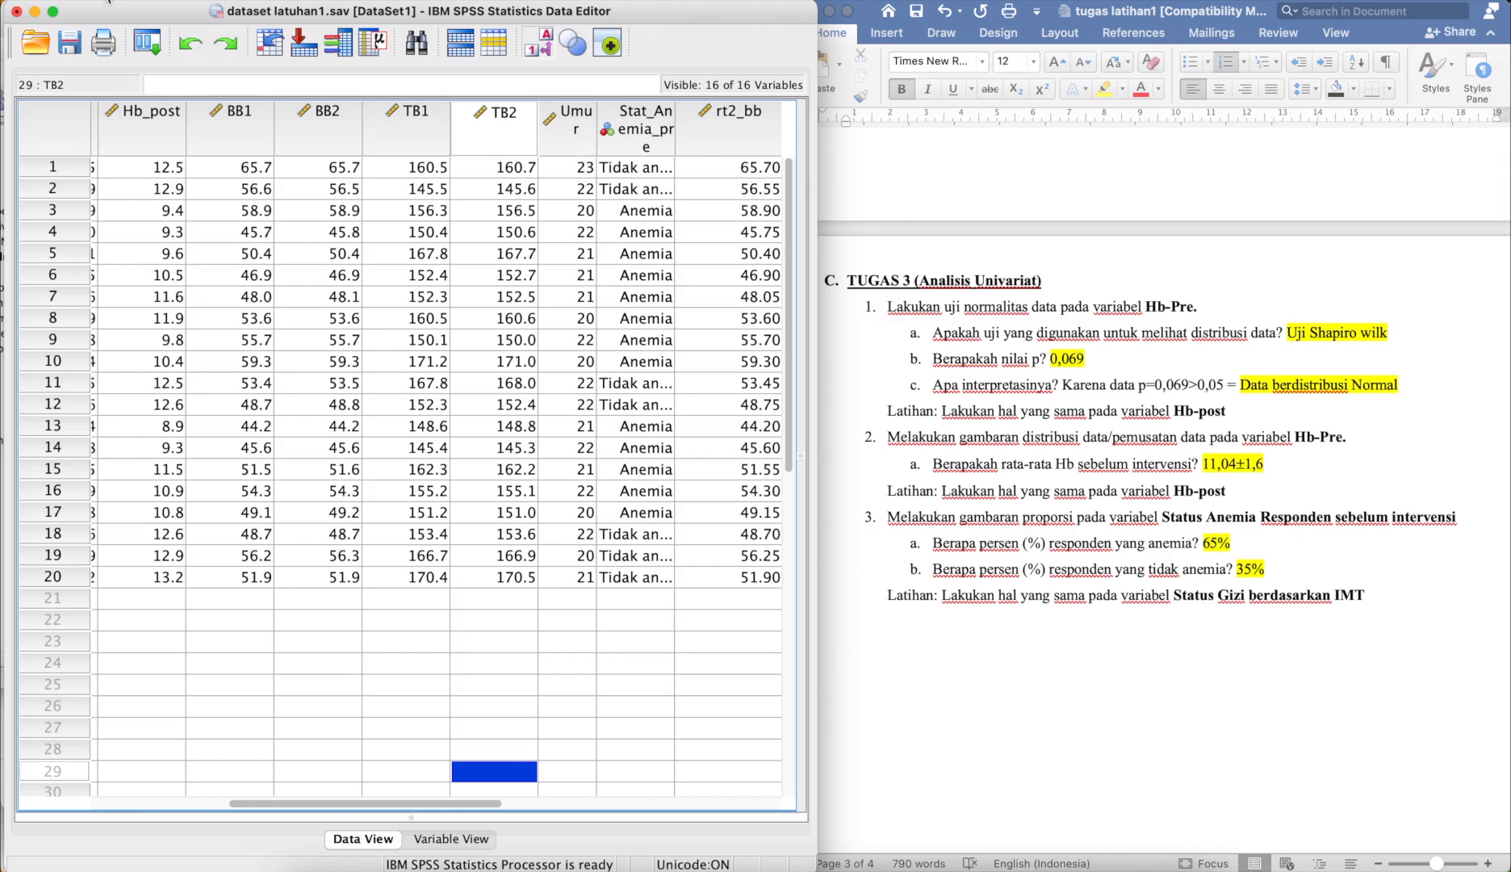
{"action": "left_click", "coordinate": [234, 0]}
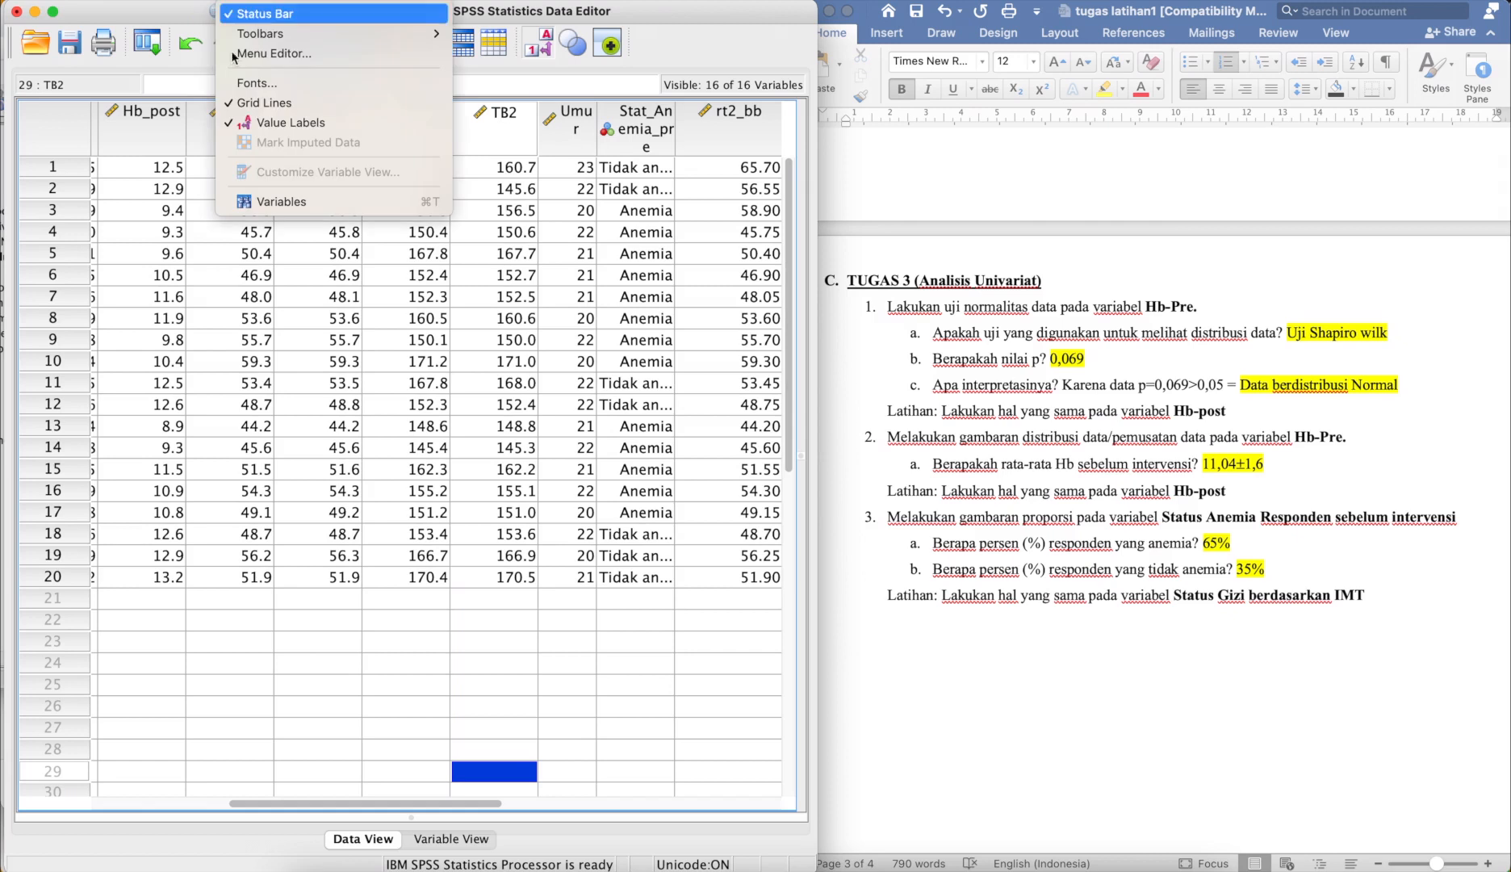
{"action": "left_click", "coordinate": [266, 122]}
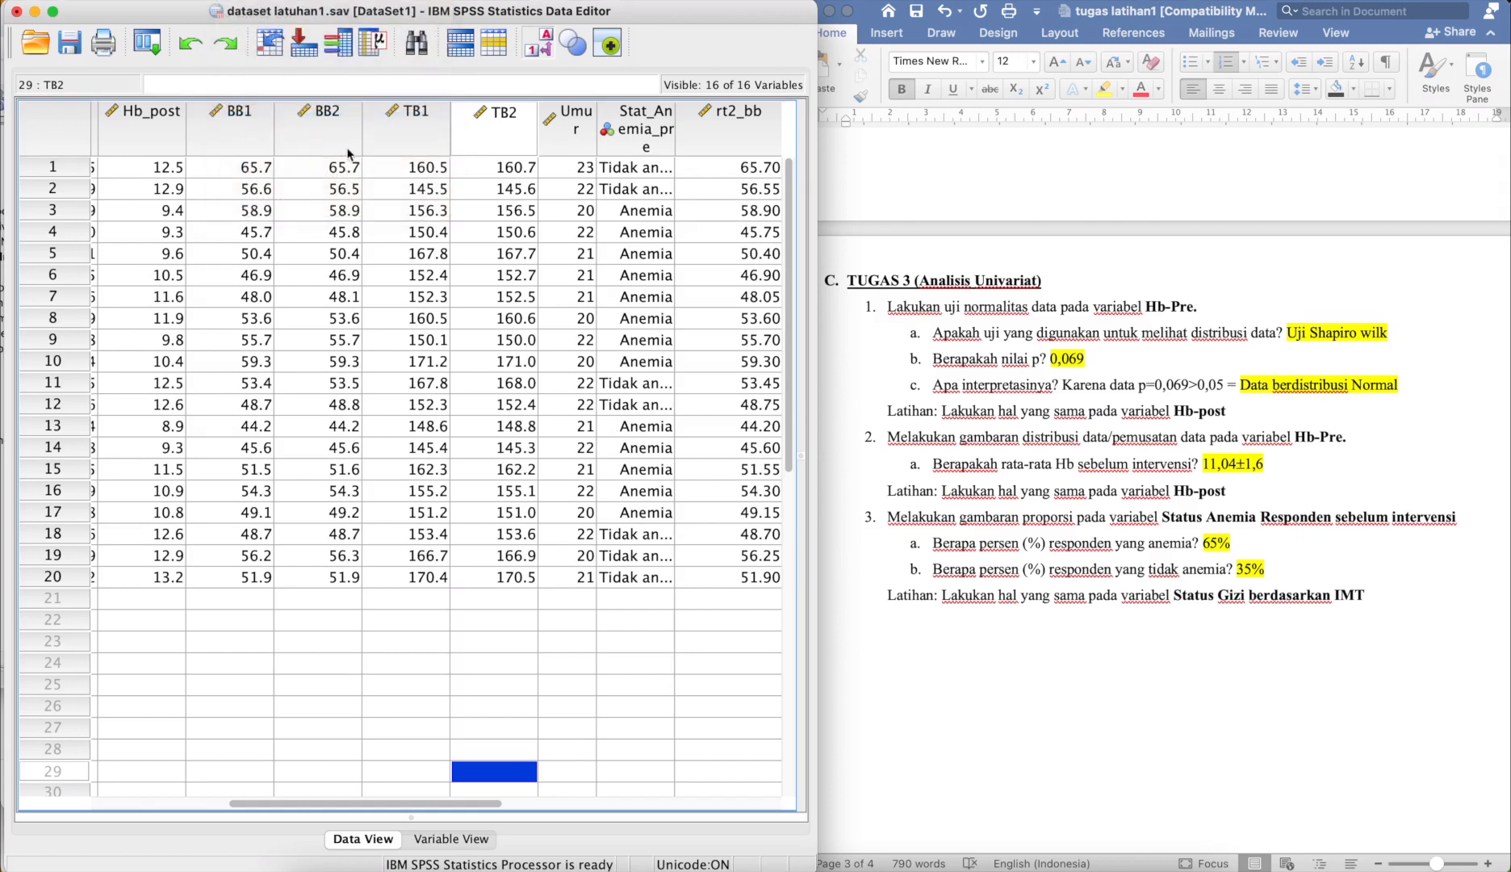